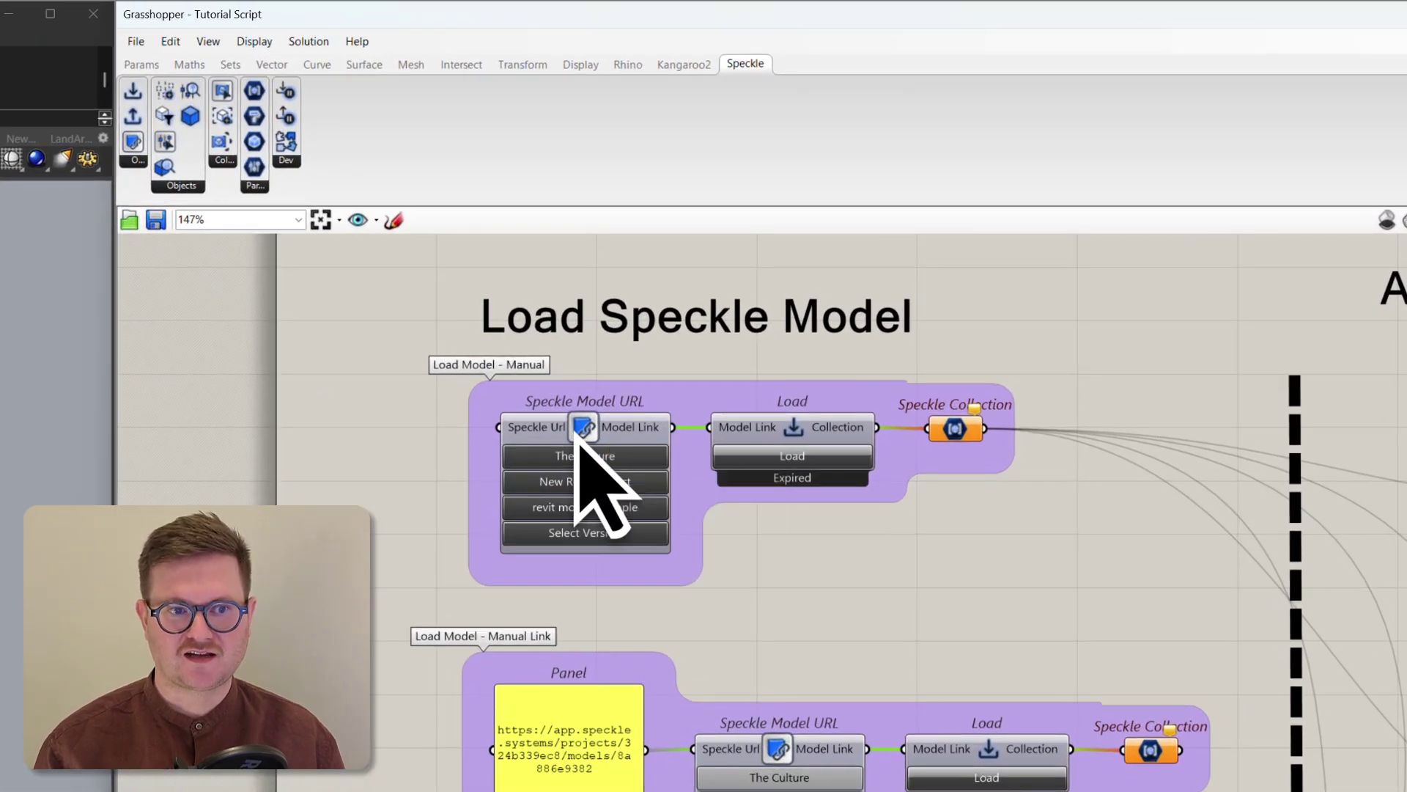
Point the manual Speckle Model URL to The Culture workspace, New Revit Project, the revit model example model and its latest version
{"action": "left_click", "coordinate": [599, 460]}
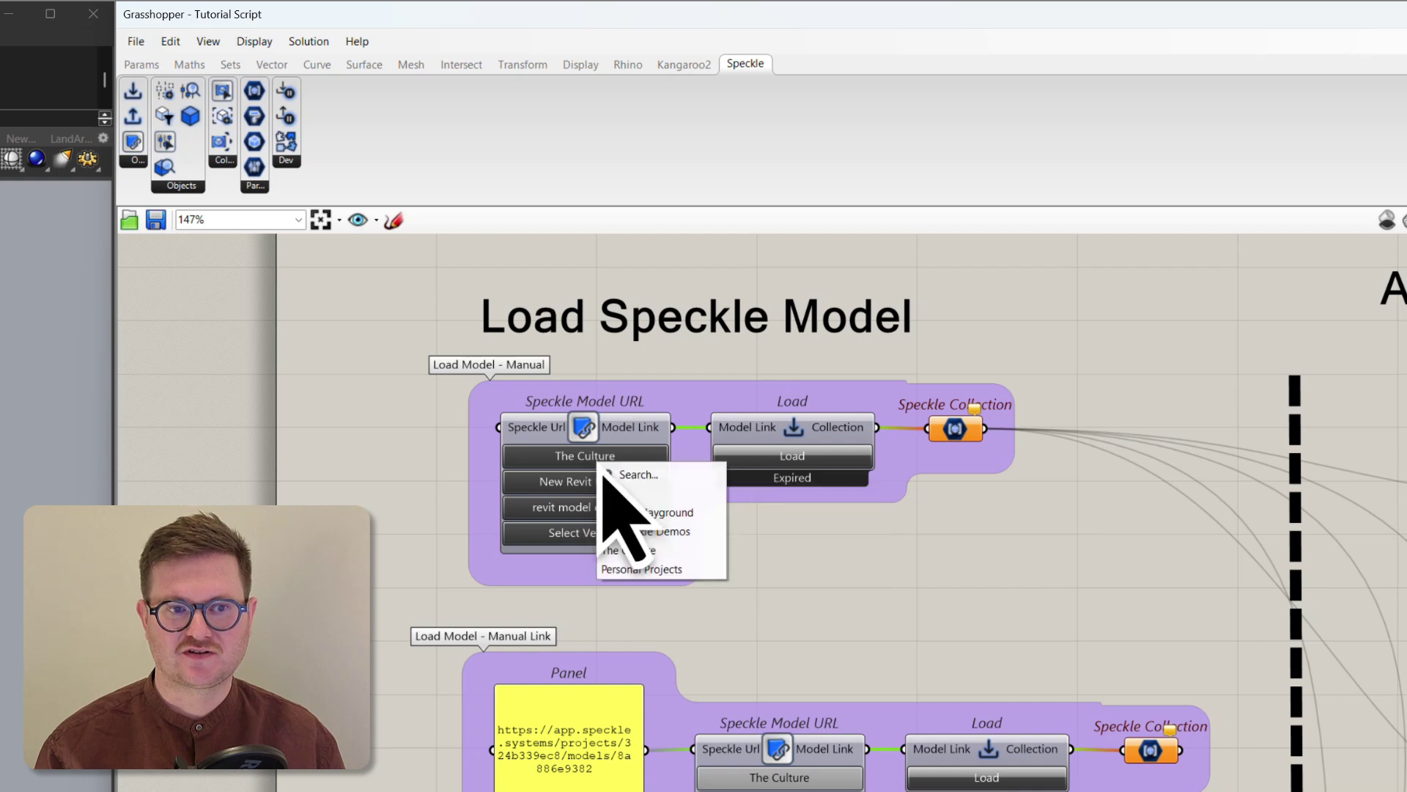
{"action": "left_click", "coordinate": [645, 554]}
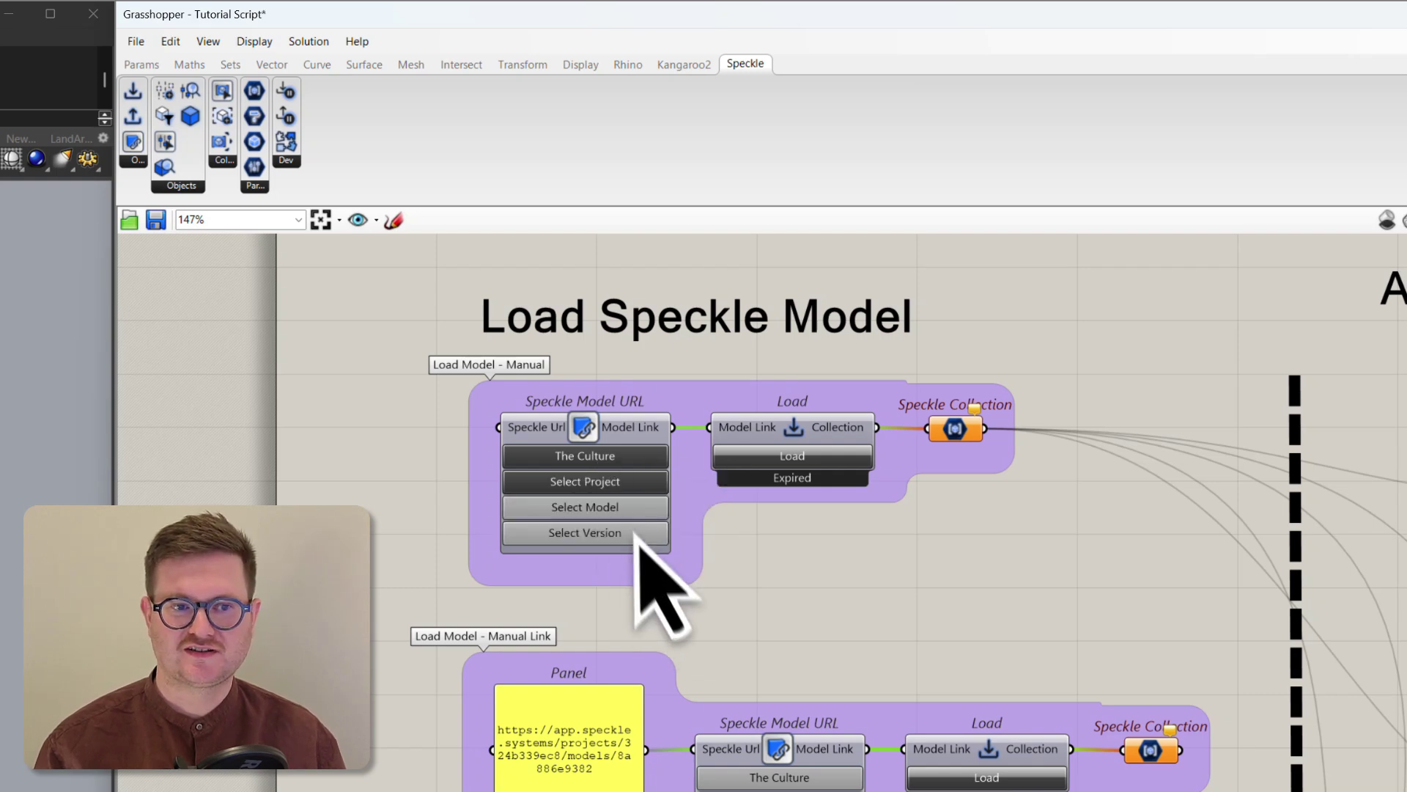
{"action": "left_click", "coordinate": [599, 490]}
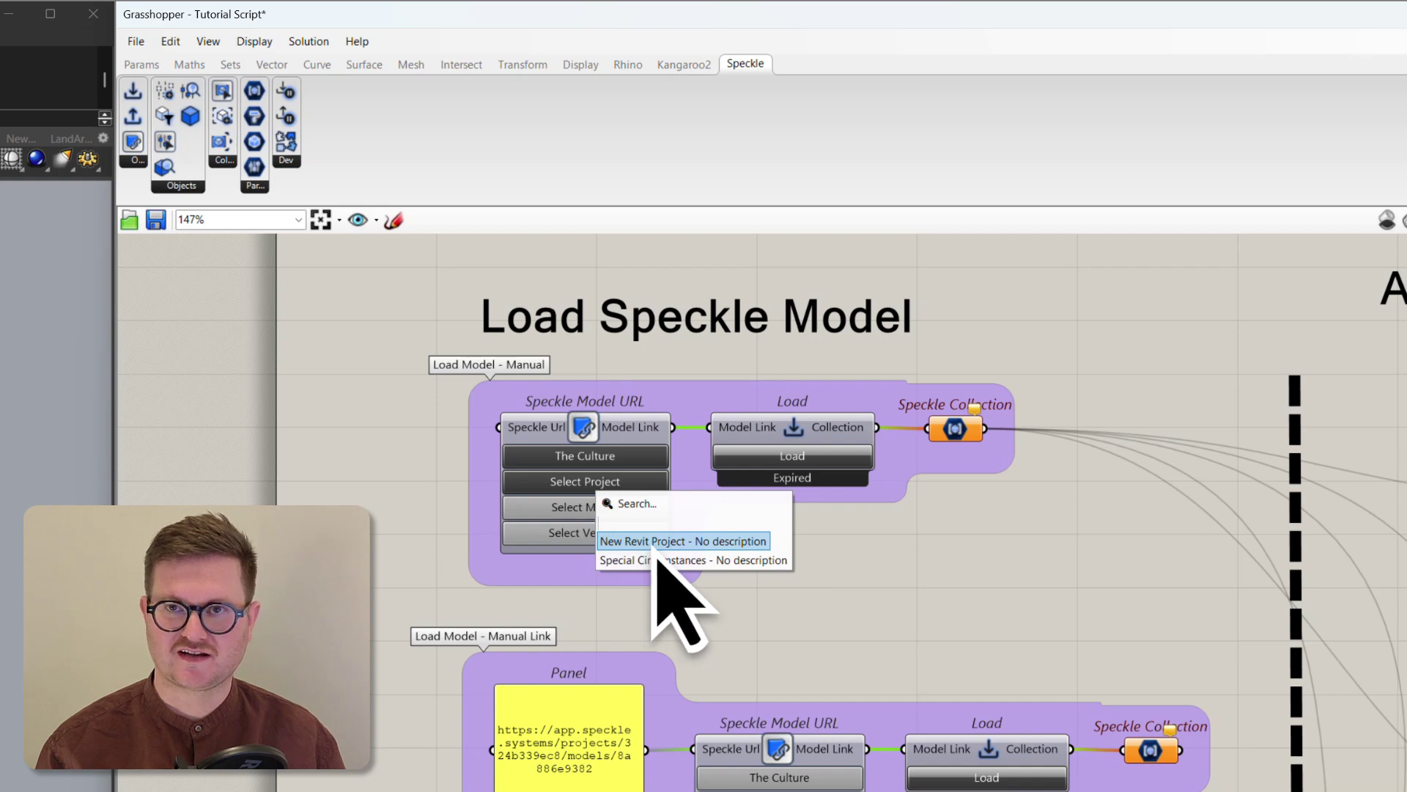
{"action": "left_click", "coordinate": [657, 549]}
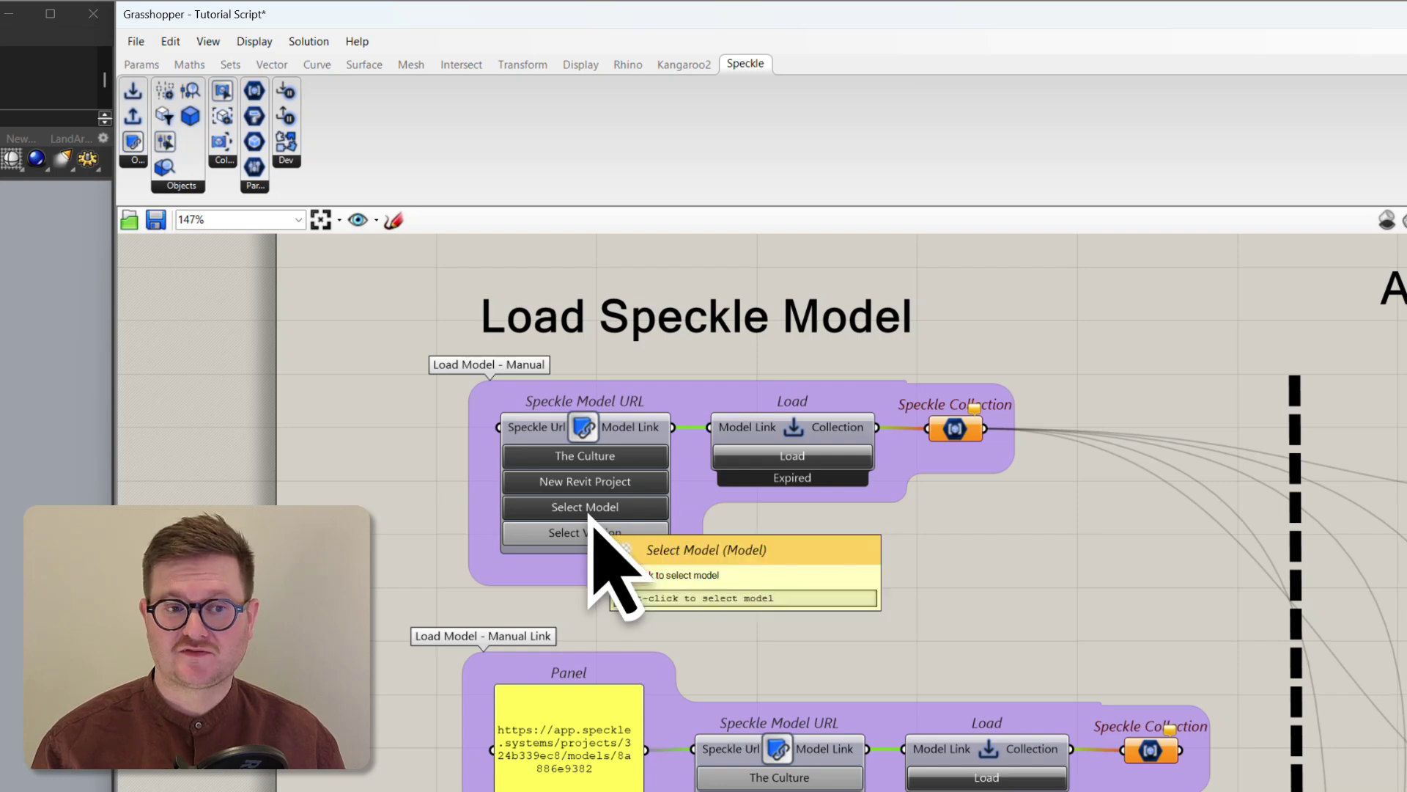
{"action": "left_click", "coordinate": [591, 512]}
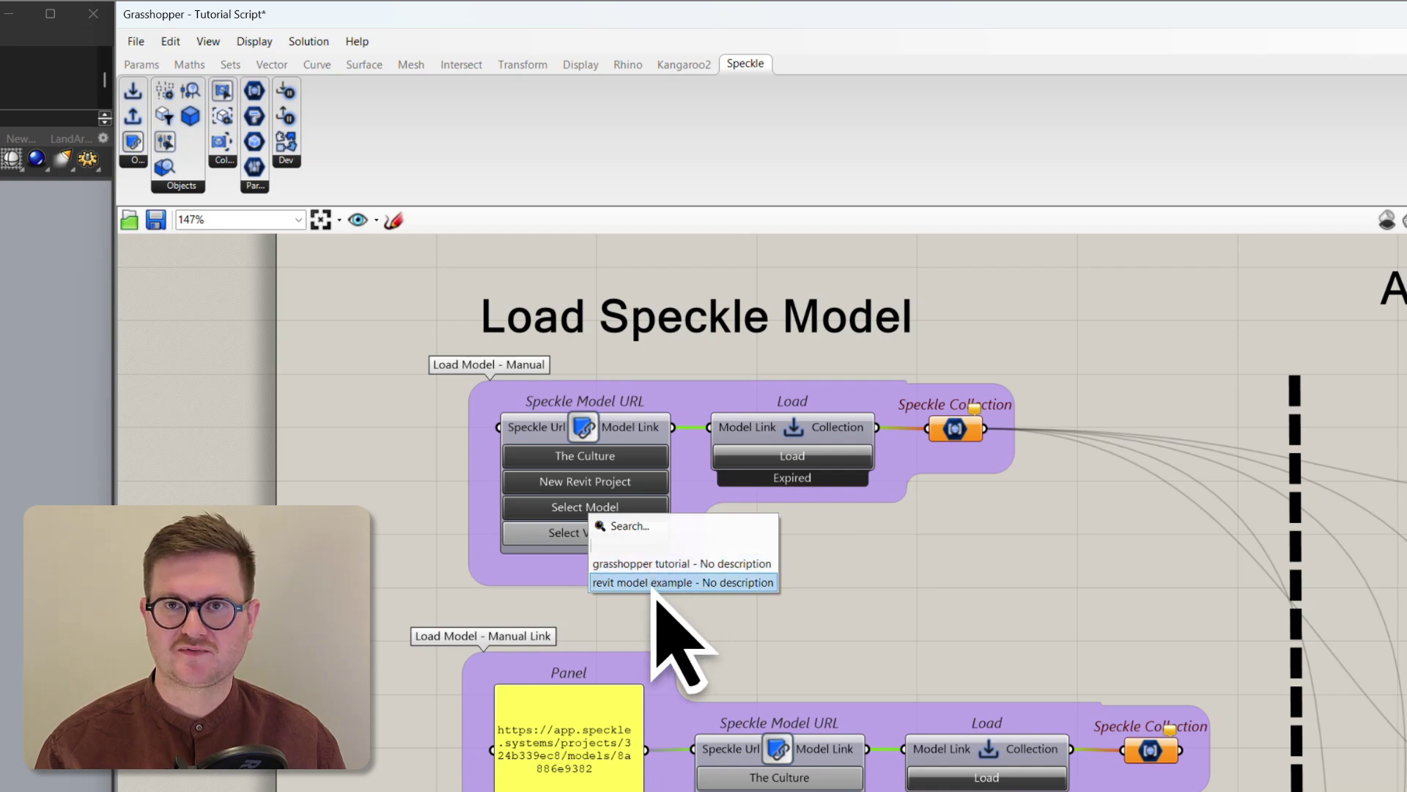
{"action": "left_click", "coordinate": [654, 592]}
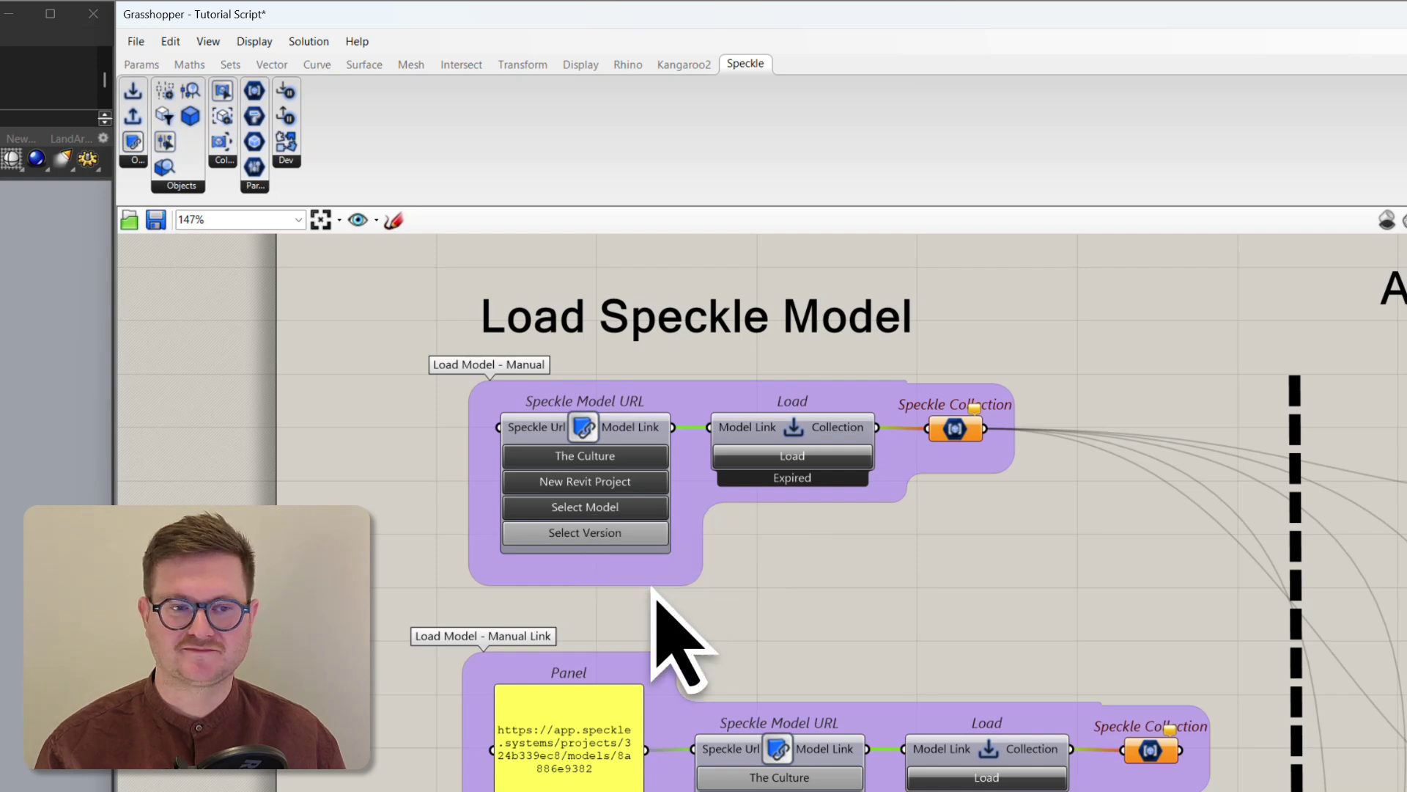
{"action": "left_click", "coordinate": [590, 541]}
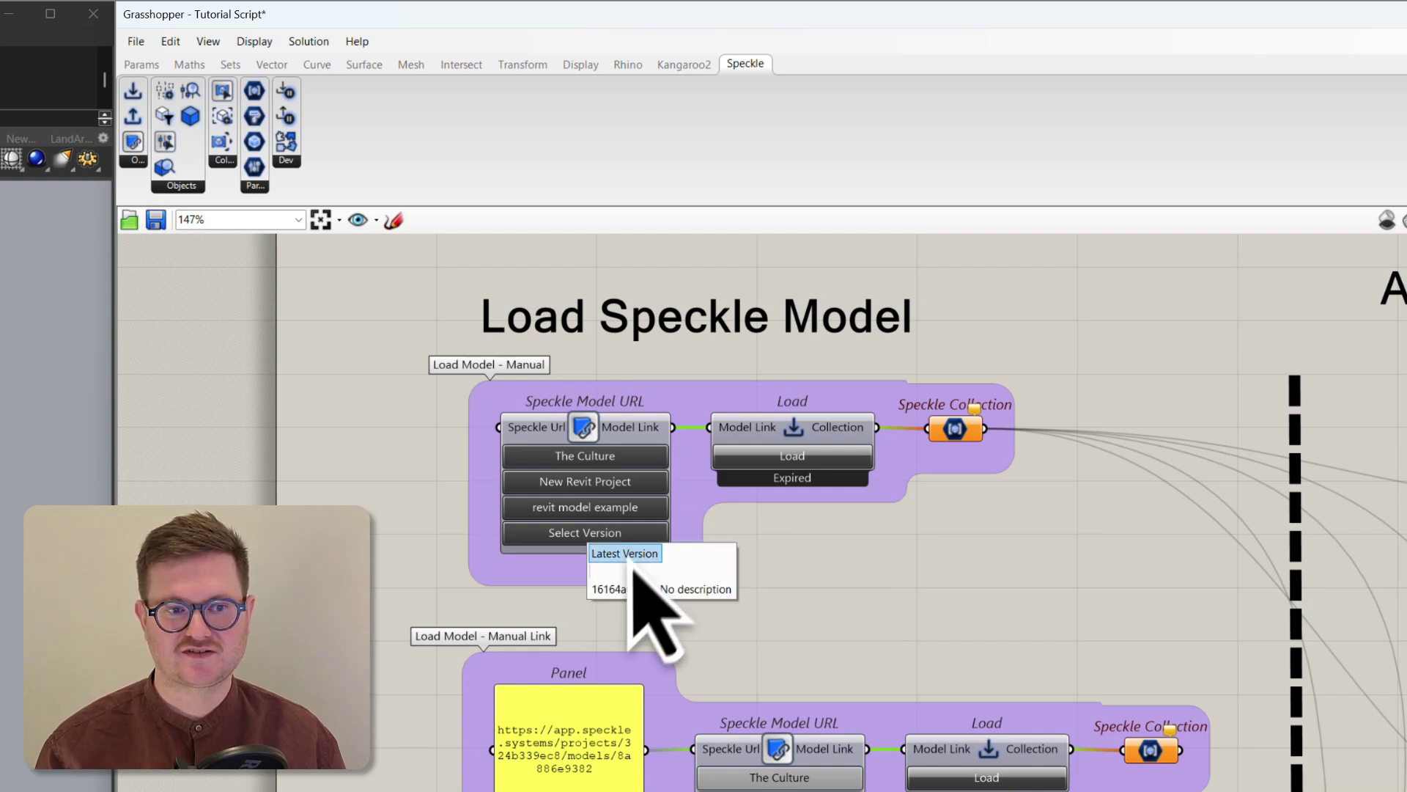
{"action": "left_click", "coordinate": [632, 566]}
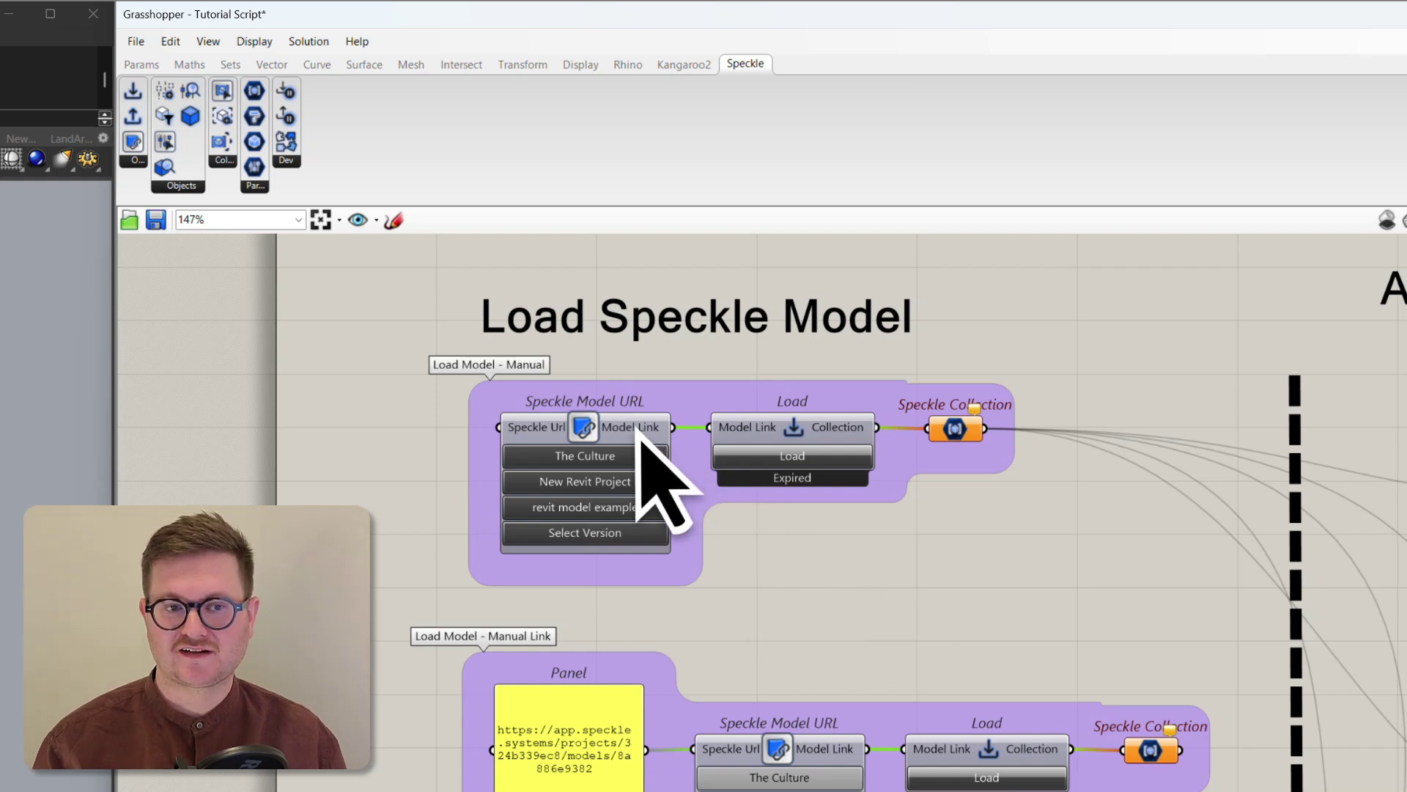
Add a panel wired to the Model Link output of the manual Speckle Model URL and enlarge it to show the full text
{"action": "double_click", "coordinate": [807, 576]}
{"action": "type", "text": "panel"}
{"action": "key", "text": "Return"}
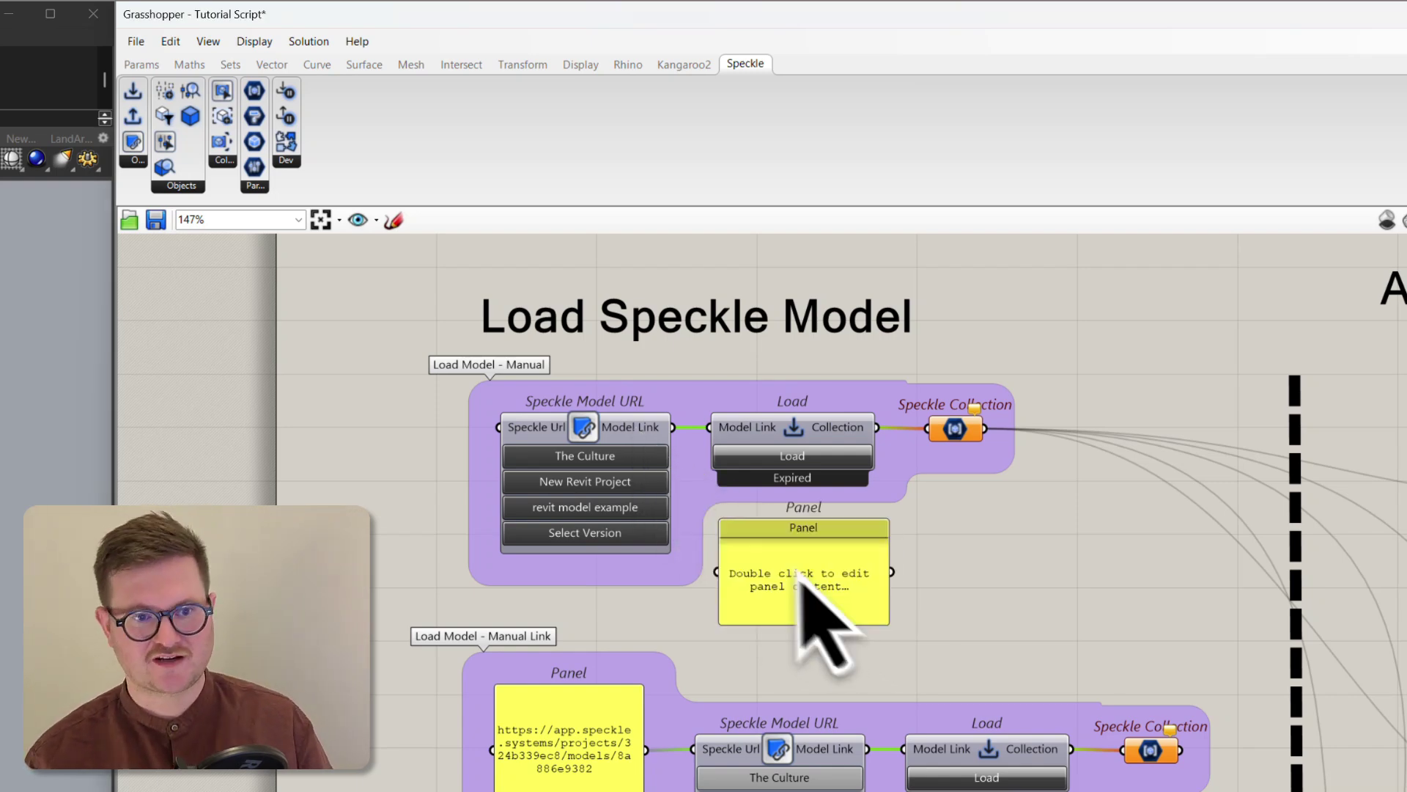
{"action": "left_click_drag", "start_coordinate": [672, 428], "coordinate": [730, 570]}
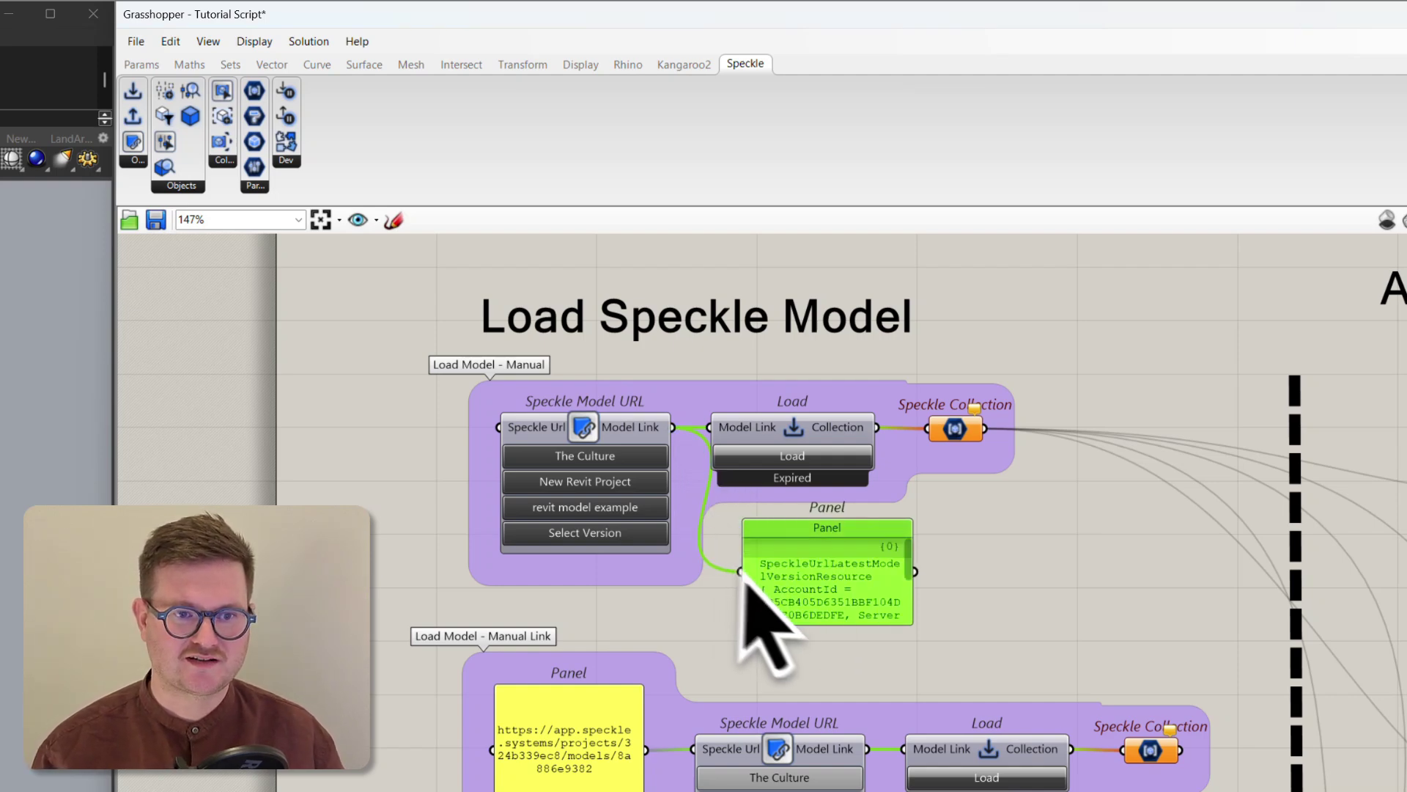
{"action": "left_click_drag", "start_coordinate": [1167, 665], "coordinate": [1199, 659]}
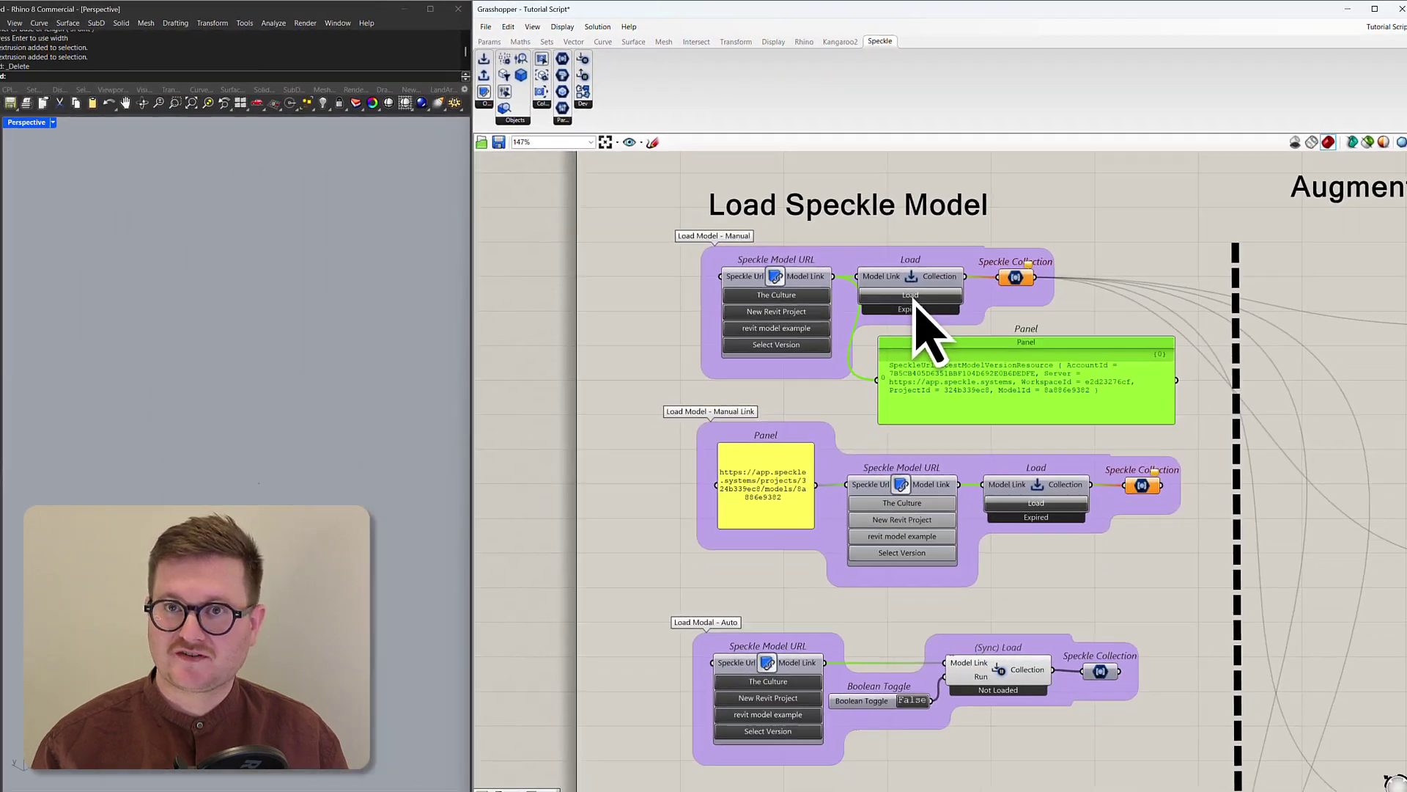
Load the manually chosen model and view the resulting Speckle Collection's geometry in the Rhino viewport
{"action": "left_click", "coordinate": [911, 295]}
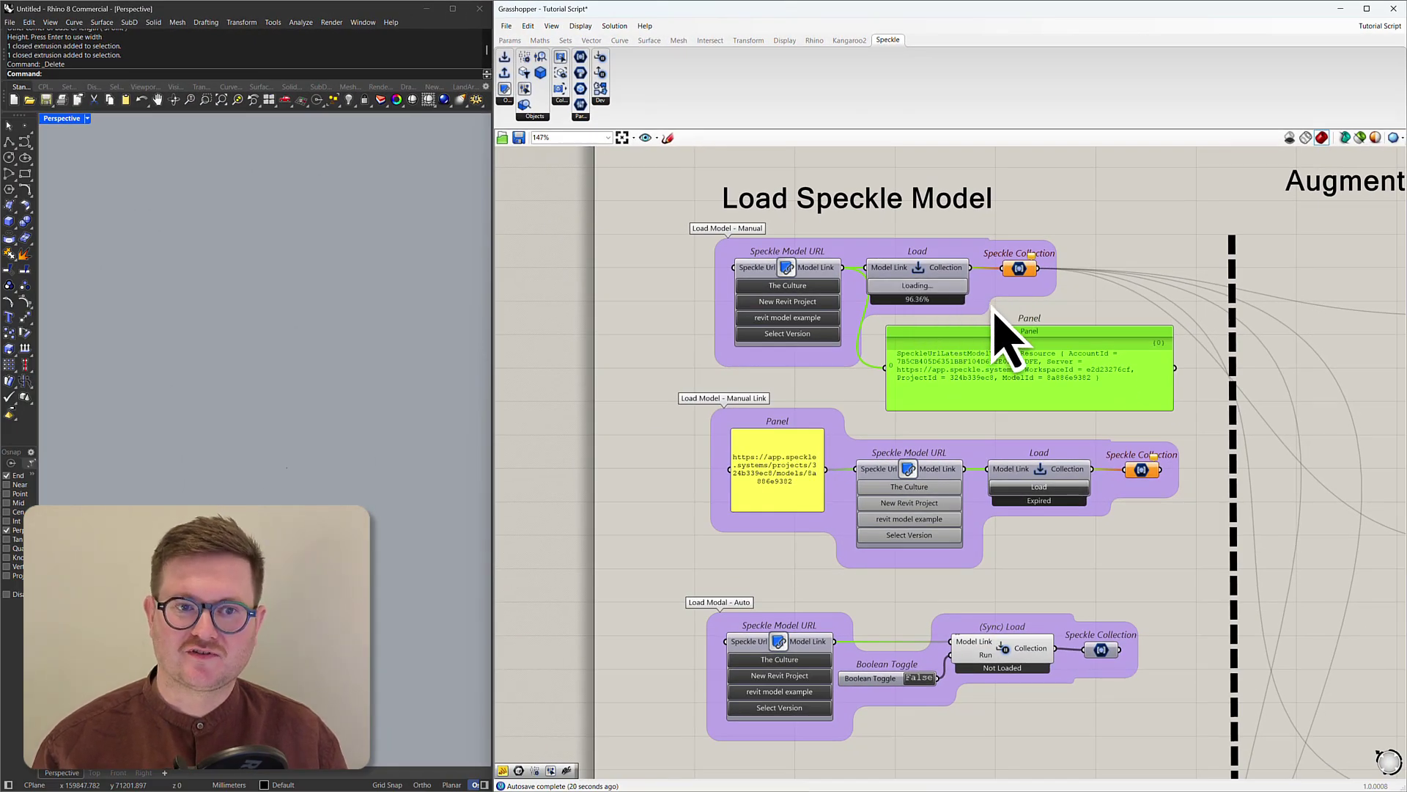
{"action": "left_click", "coordinate": [1023, 273]}
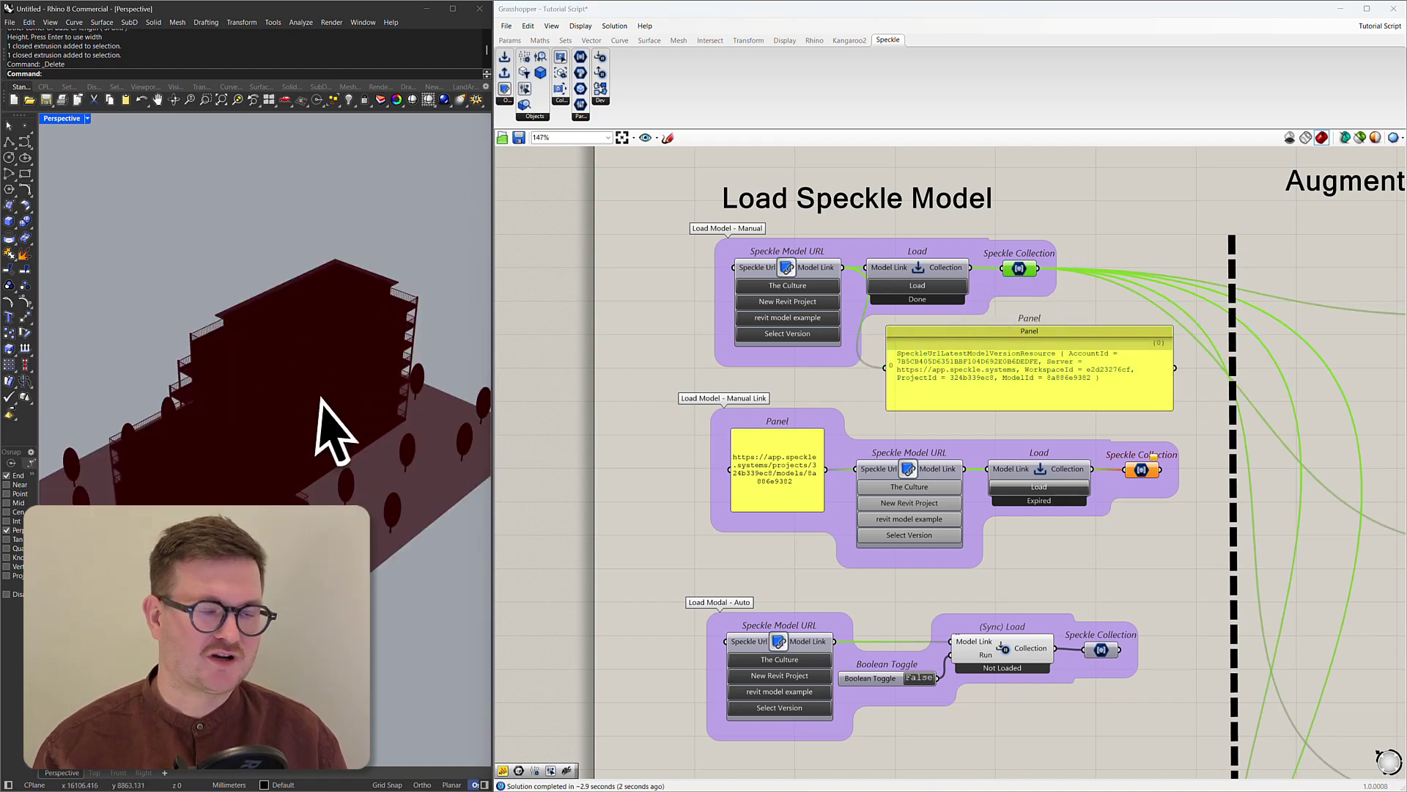
{"action": "mouse_move", "coordinate": [302, 433]}
{"action": "right_mouse_down"}
{"action": "mouse_move", "coordinate": [330, 425]}
{"action": "mouse_move", "coordinate": [314, 418]}
{"action": "mouse_move", "coordinate": [305, 456]}
{"action": "mouse_move", "coordinate": [297, 436]}
{"action": "right_mouse_up"}
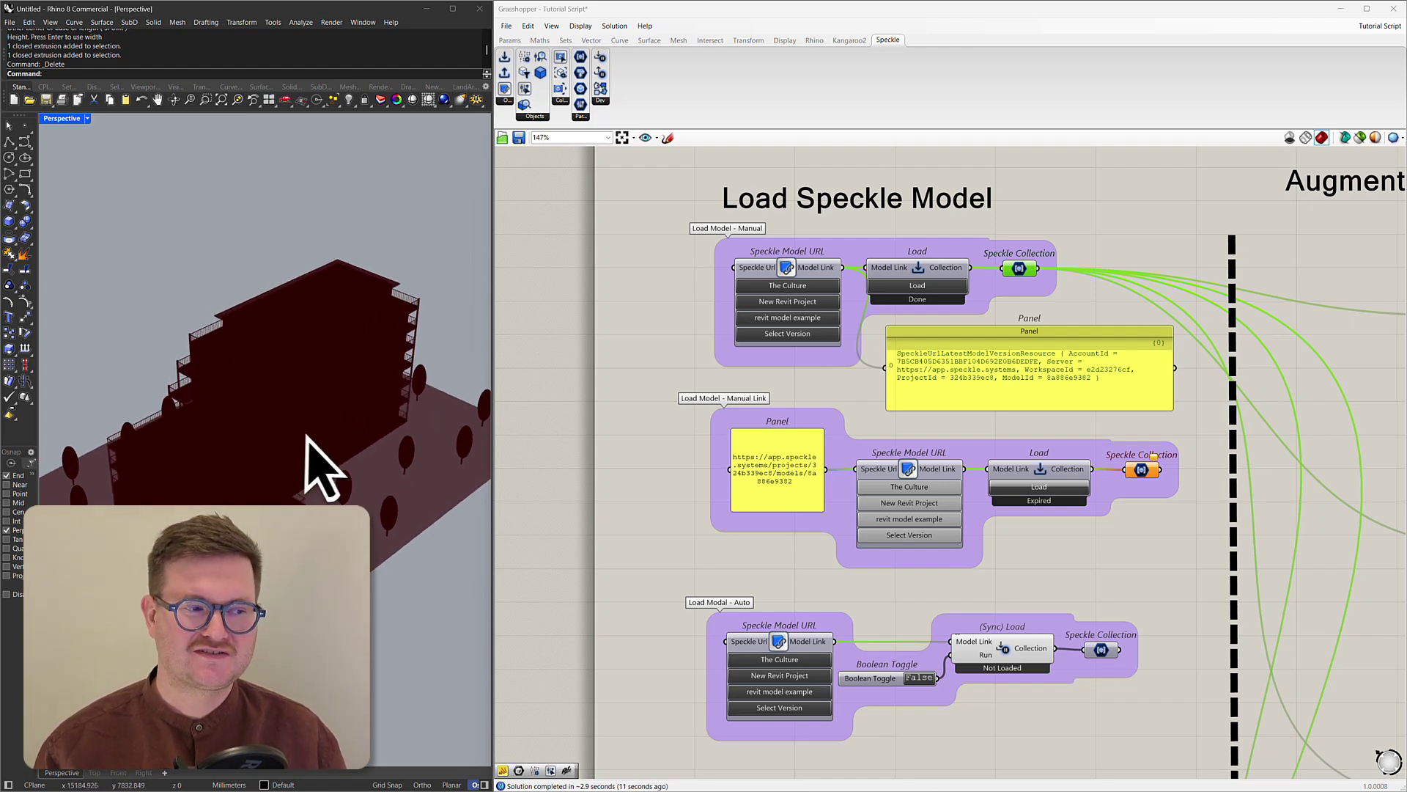
{"action": "mouse_move", "coordinate": [323, 440]}
{"action": "right_mouse_down"}
{"action": "mouse_move", "coordinate": [328, 427]}
{"action": "mouse_move", "coordinate": [323, 448]}
{"action": "right_mouse_up"}
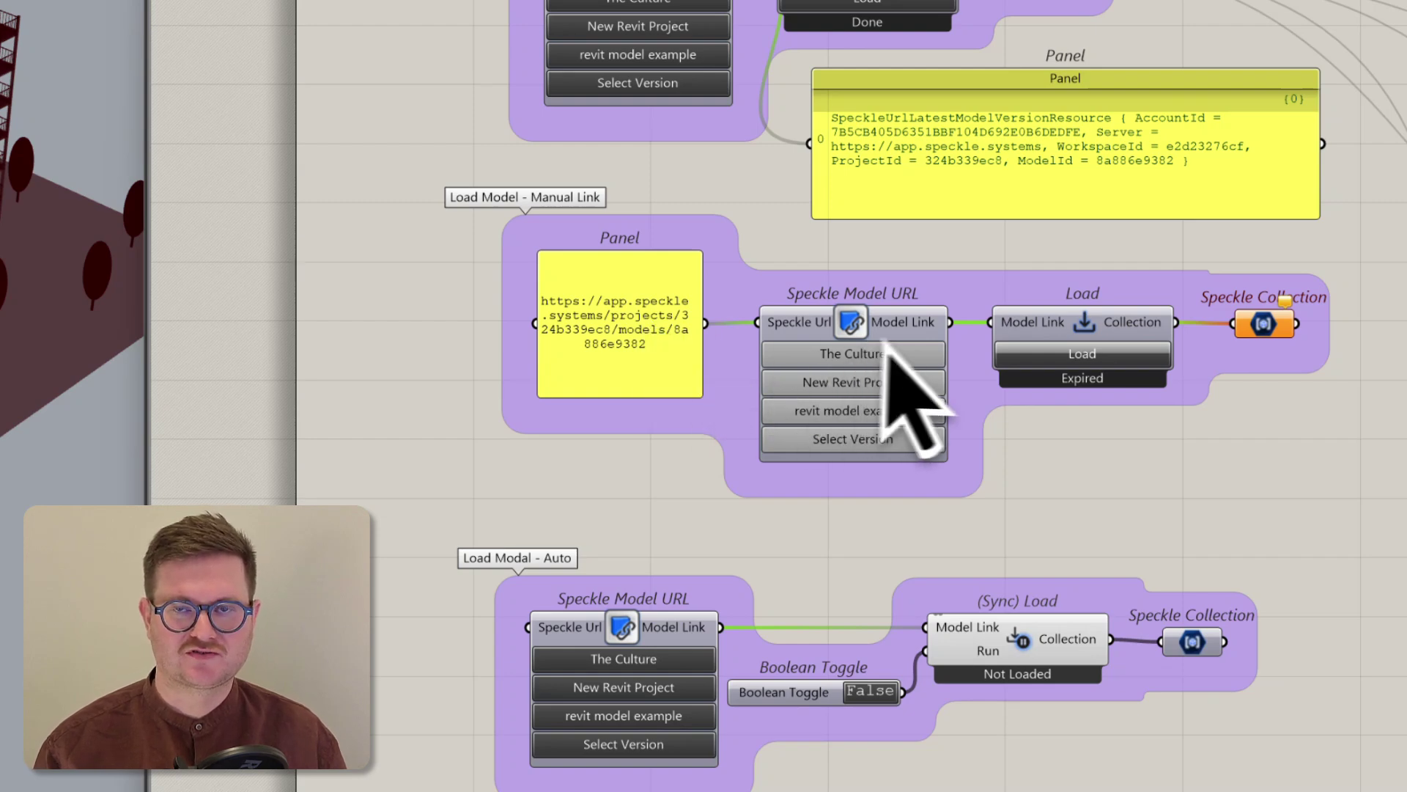
Place an Expand Collection component above the collection navigation chain in the Augment Speckle Model section
{"action": "left_click", "coordinate": [1091, 350]}
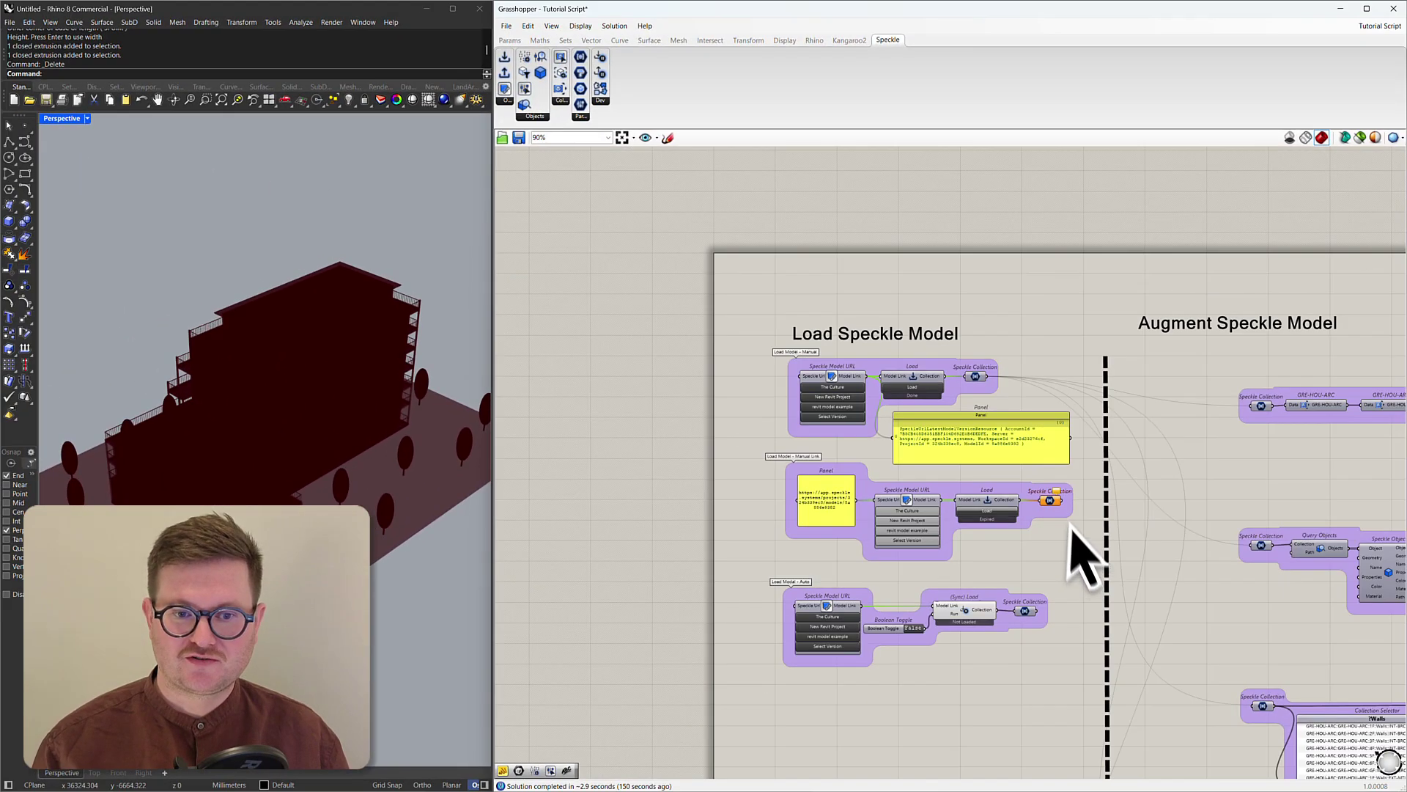
{"action": "right_click_drag", "start_coordinate": [1078, 548], "coordinate": [616, 550]}
{"action": "right_click_drag", "start_coordinate": [968, 483], "coordinate": [915, 475]}
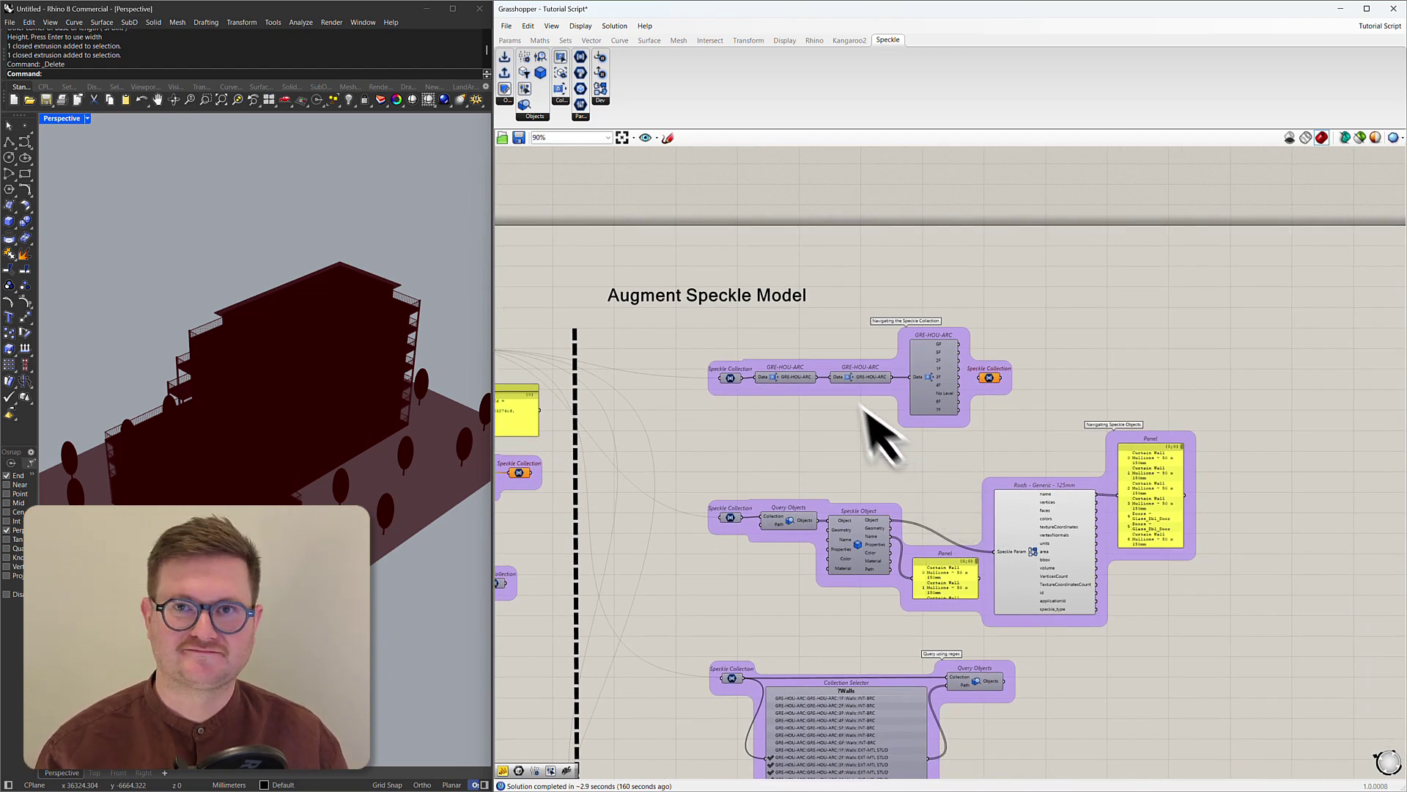
{"action": "scroll", "coordinate": [901, 469], "scroll_direction": "up", "scroll_amount": 3}
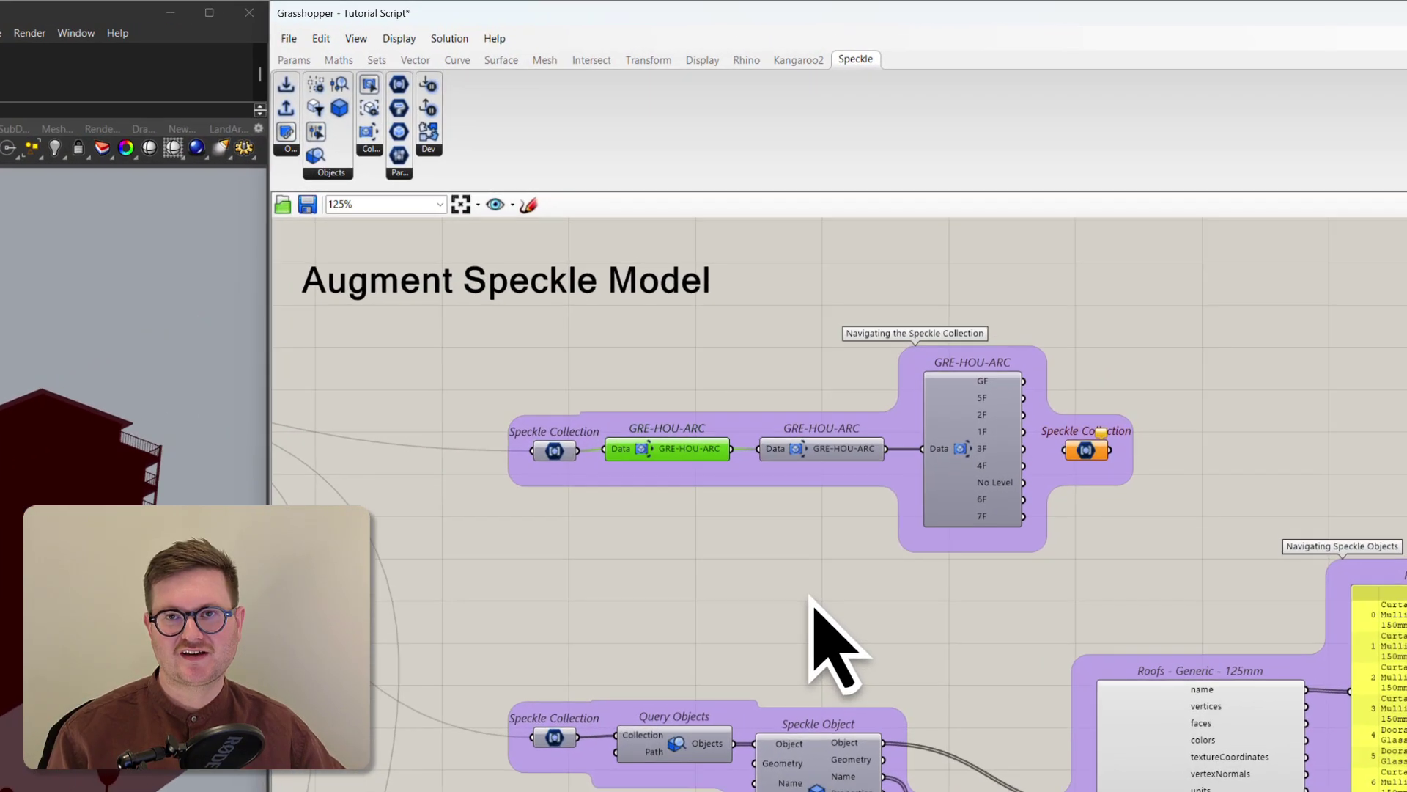
{"action": "left_click", "coordinate": [372, 149]}
{"action": "left_click_drag", "start_coordinate": [417, 226], "coordinate": [643, 370]}
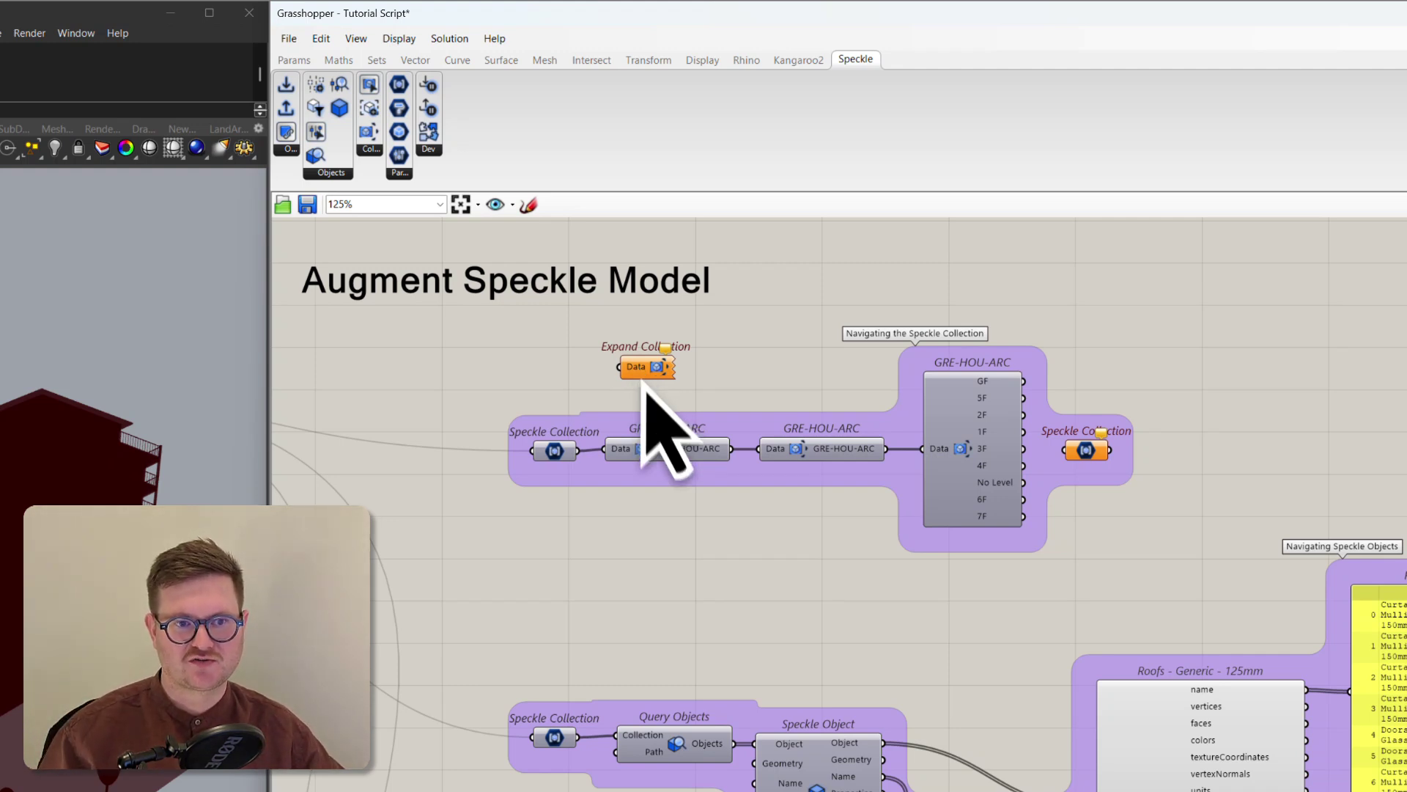
Feed the Speckle Collection parameter from the 4F output of the expanded levels and turn on its preview
{"action": "left_click", "coordinate": [813, 453]}
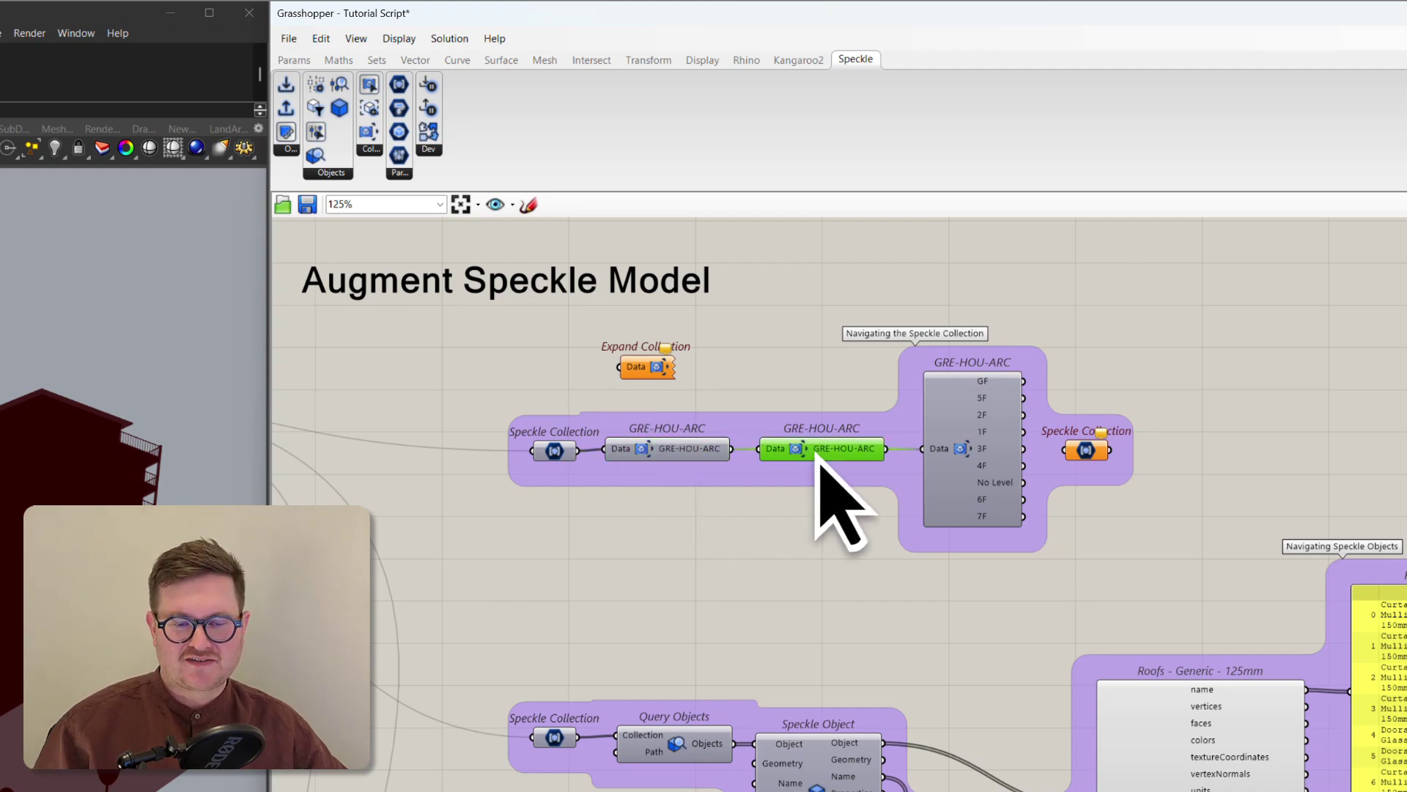
{"action": "left_click", "coordinate": [960, 463]}
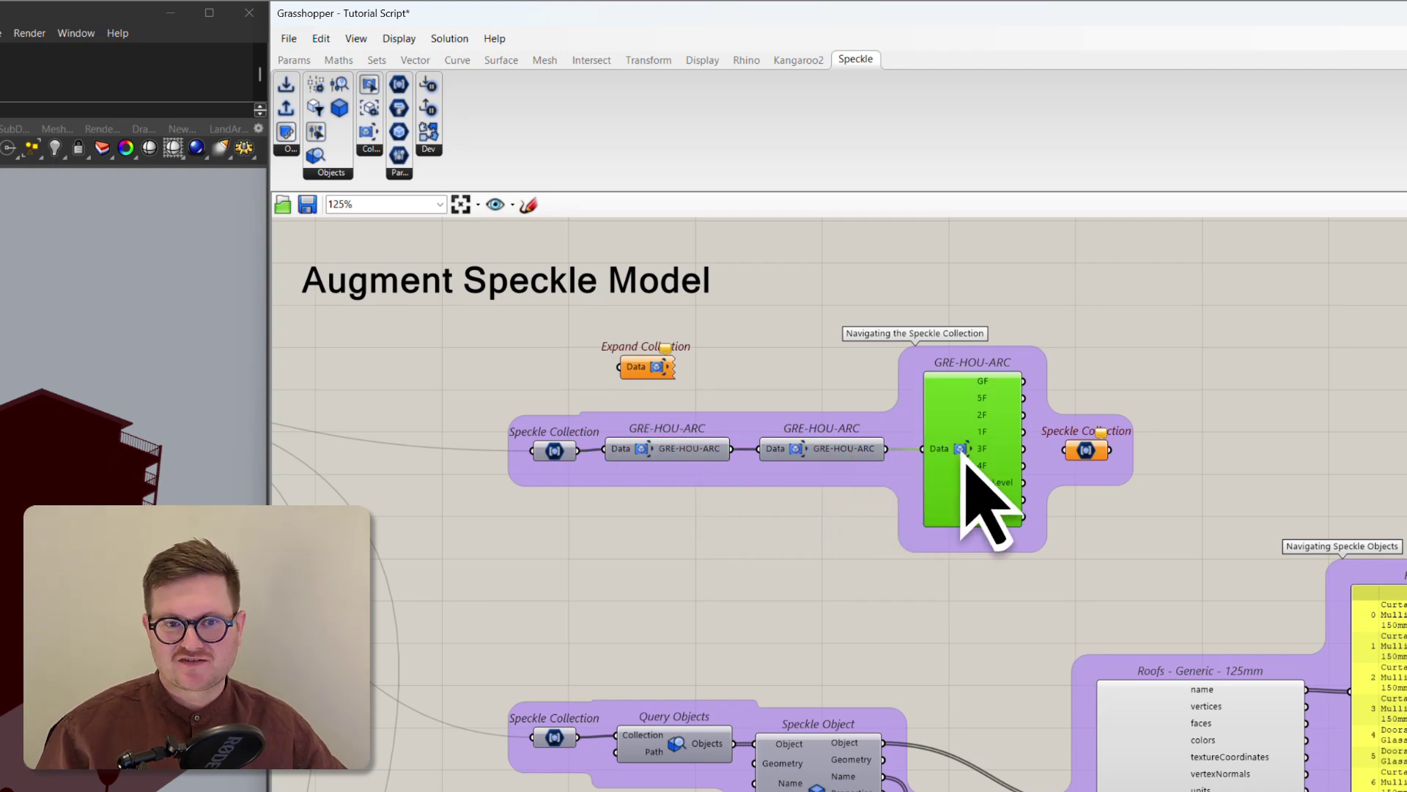
{"action": "left_click", "coordinate": [1011, 572]}
{"action": "scroll", "coordinate": [1078, 559], "scroll_direction": "up", "scroll_amount": 2}
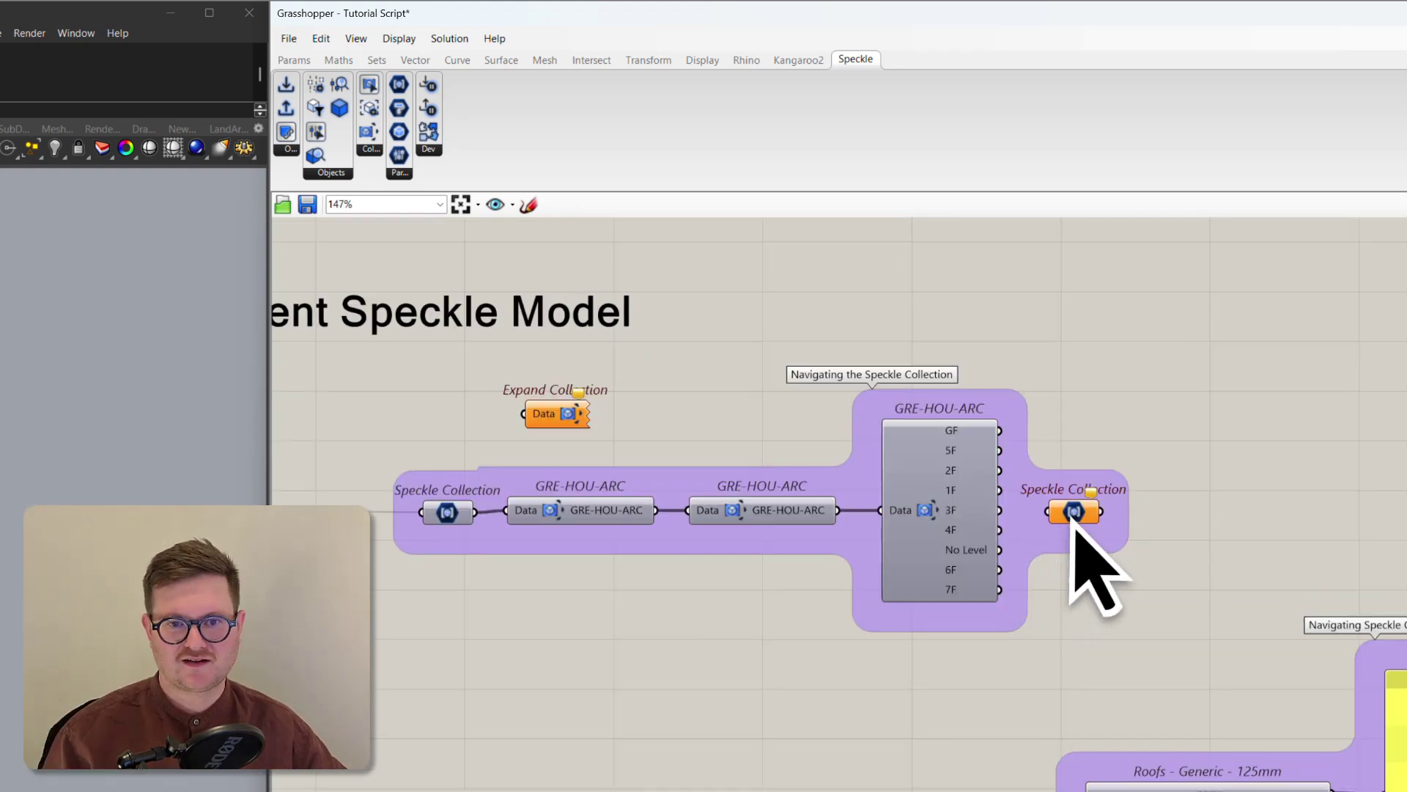
{"action": "left_click", "coordinate": [1073, 517]}
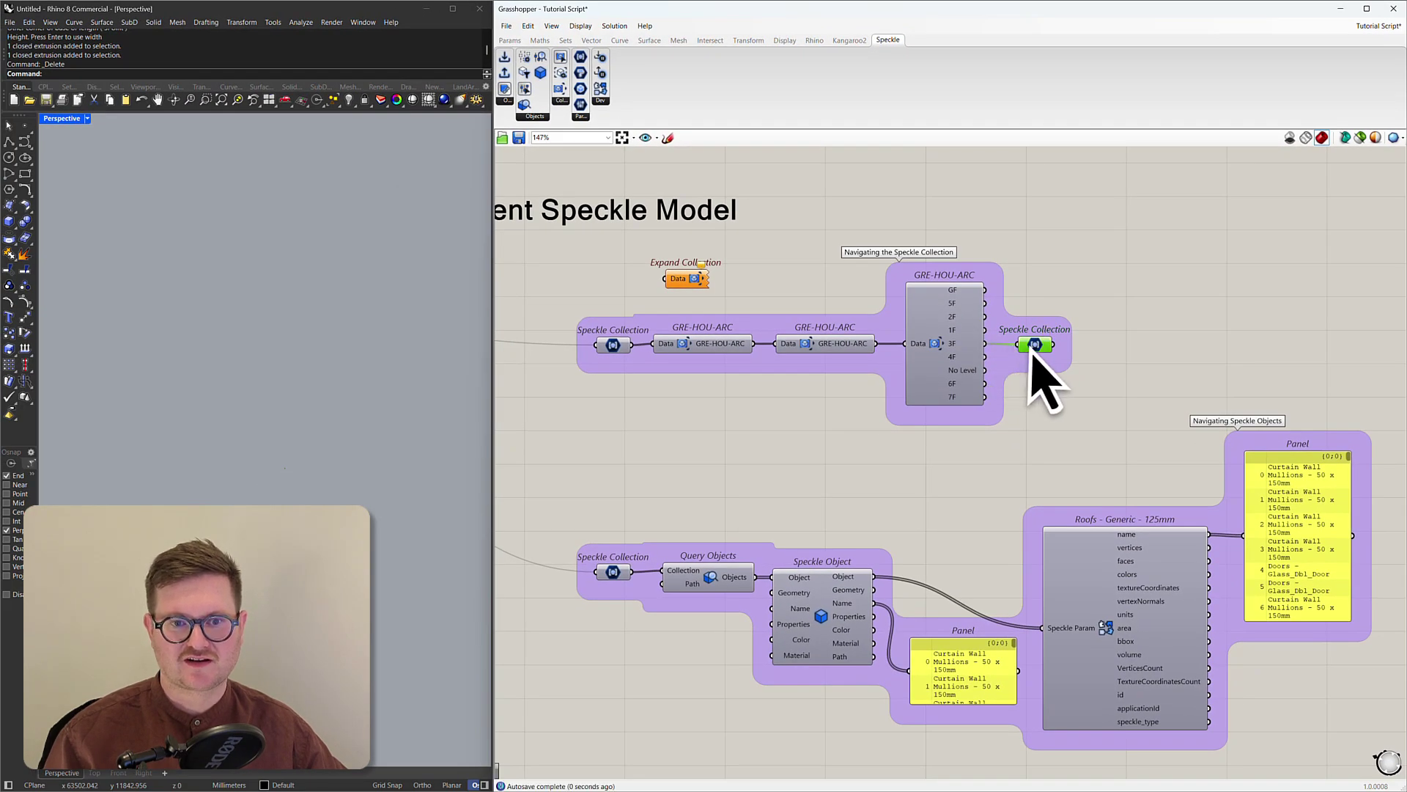
{"action": "right_click", "coordinate": [1034, 353]}
{"action": "left_click", "coordinate": [1064, 368]}
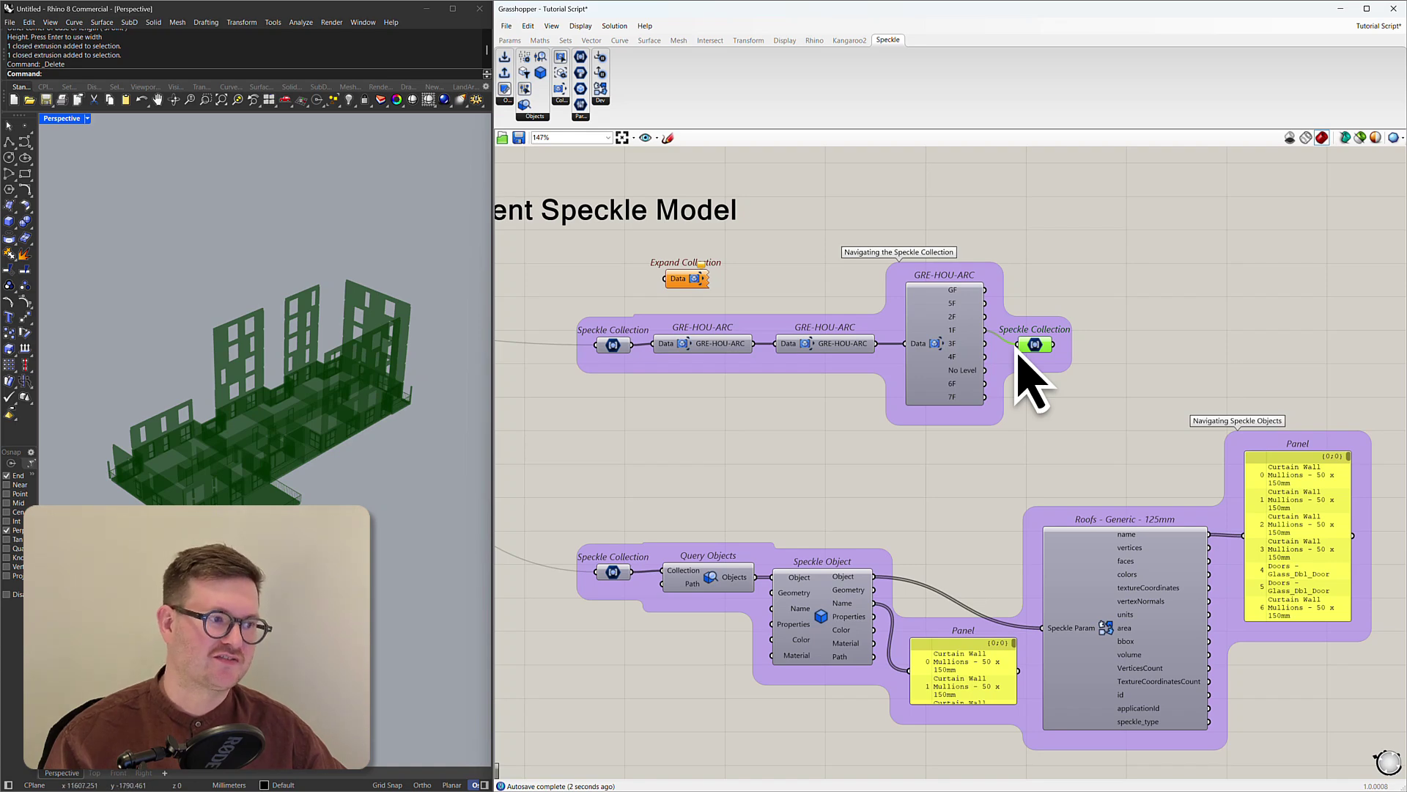
{"action": "mouse_move", "coordinate": [1019, 349]}
{"action": "left_mouse_down", "text": "shift"}
{"action": "mouse_move", "coordinate": [985, 357]}
{"action": "mouse_move", "coordinate": [1036, 355]}
{"action": "left_mouse_up", "text": "shift"}
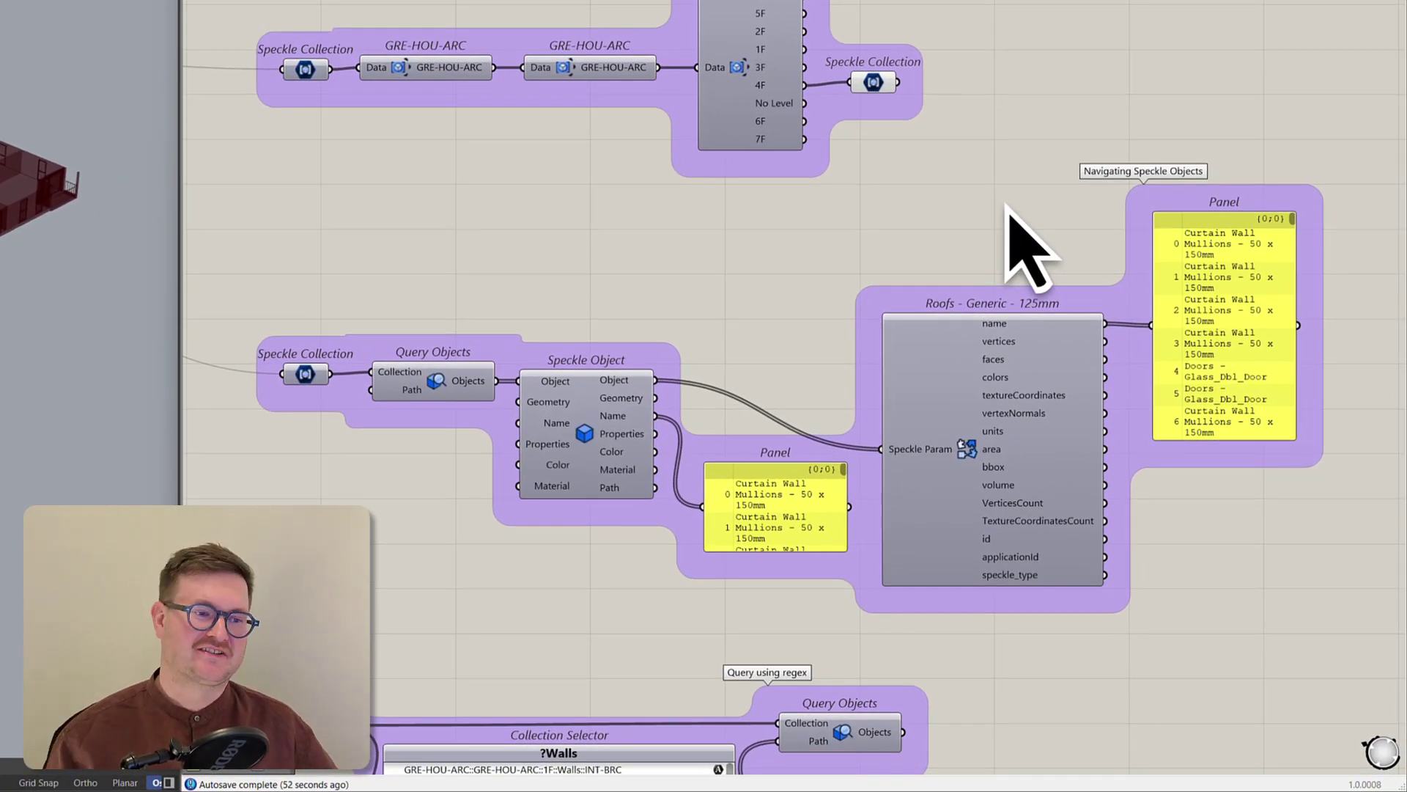
Read the Objects output of Query Objects in a temporary enlarged panel, and remove that panel
{"action": "left_click", "coordinate": [307, 376]}
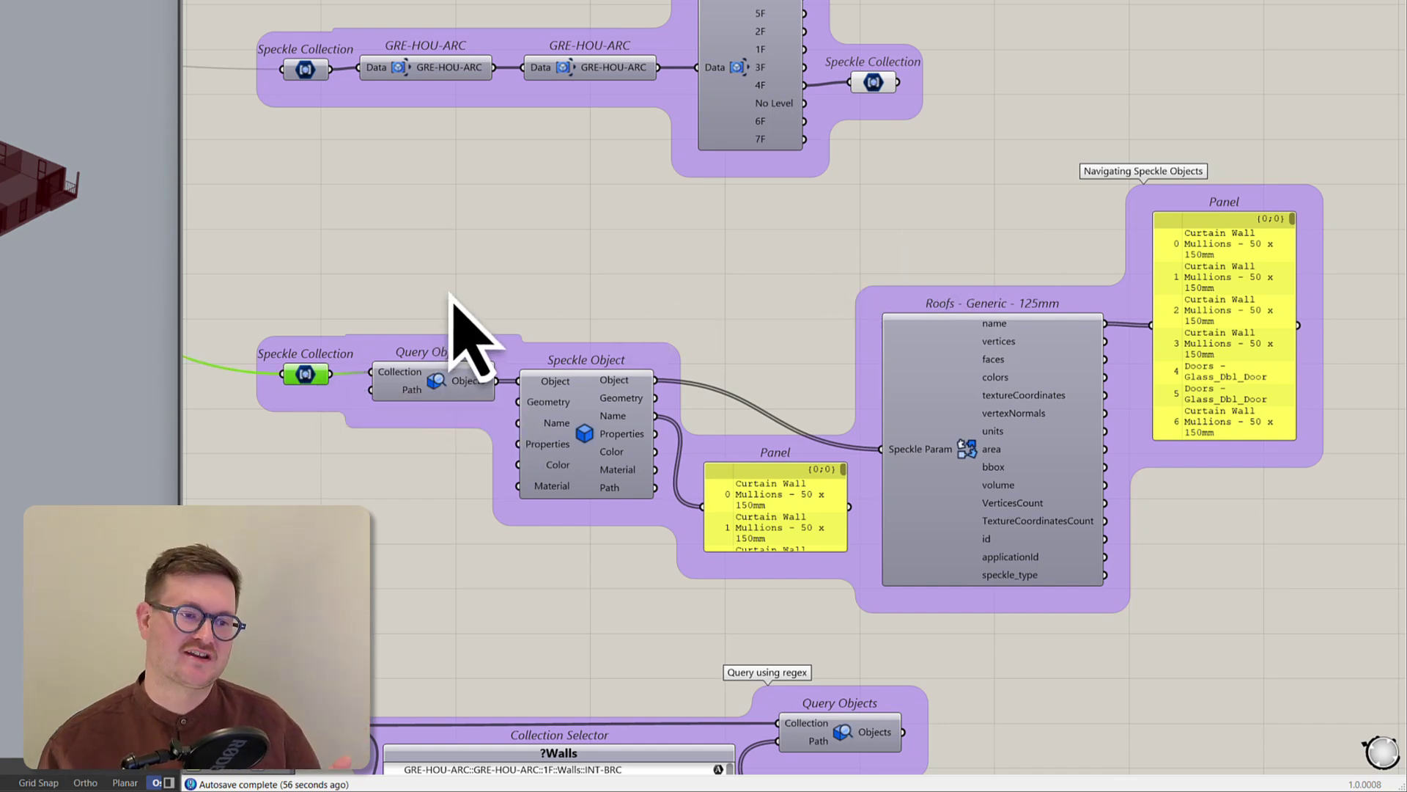
{"action": "left_click", "coordinate": [437, 384]}
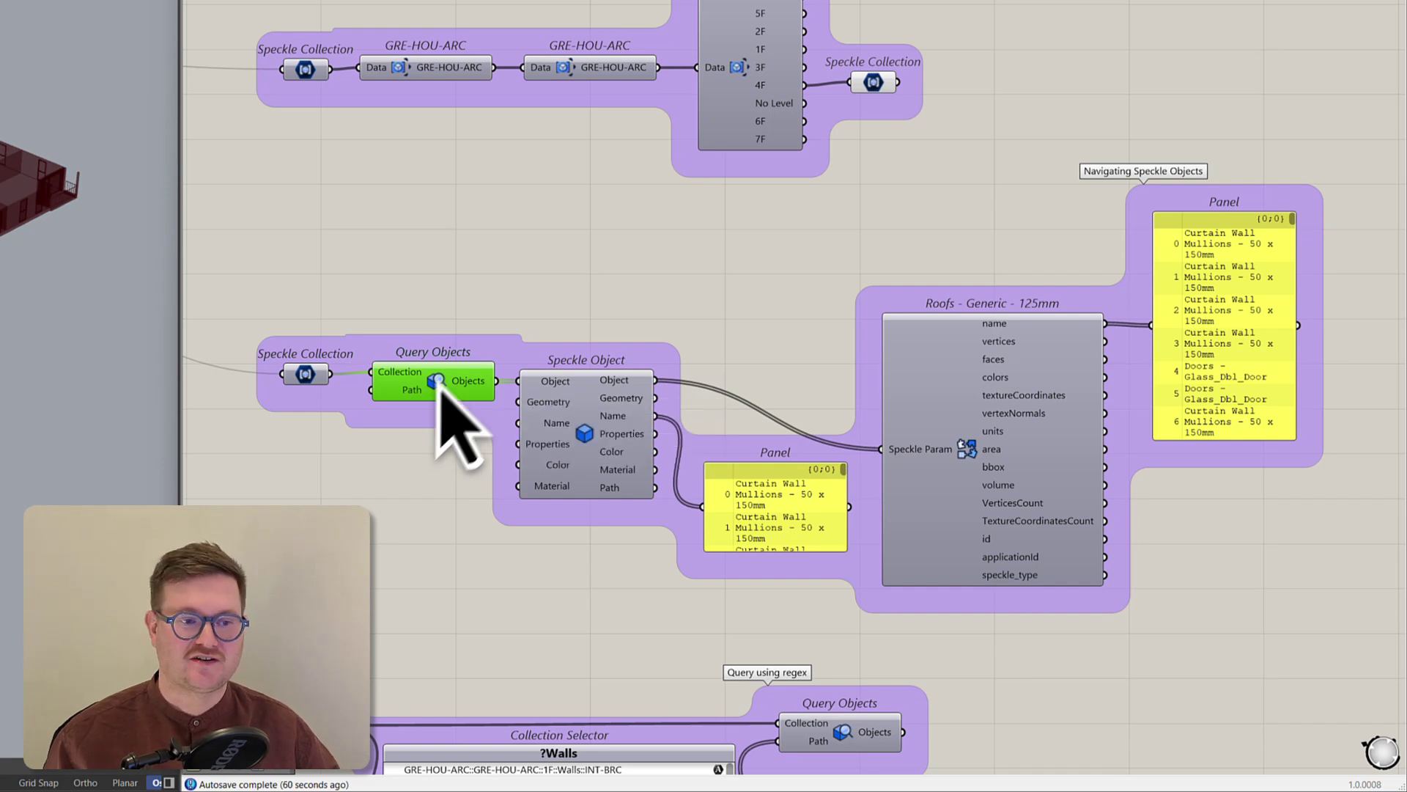
{"action": "double_click", "coordinate": [521, 300]}
{"action": "type", "text": "panel"}
{"action": "key", "text": "Return"}
{"action": "left_click_drag", "start_coordinate": [528, 320], "coordinate": [550, 315]}
{"action": "left_click_drag", "start_coordinate": [498, 382], "coordinate": [484, 276]}
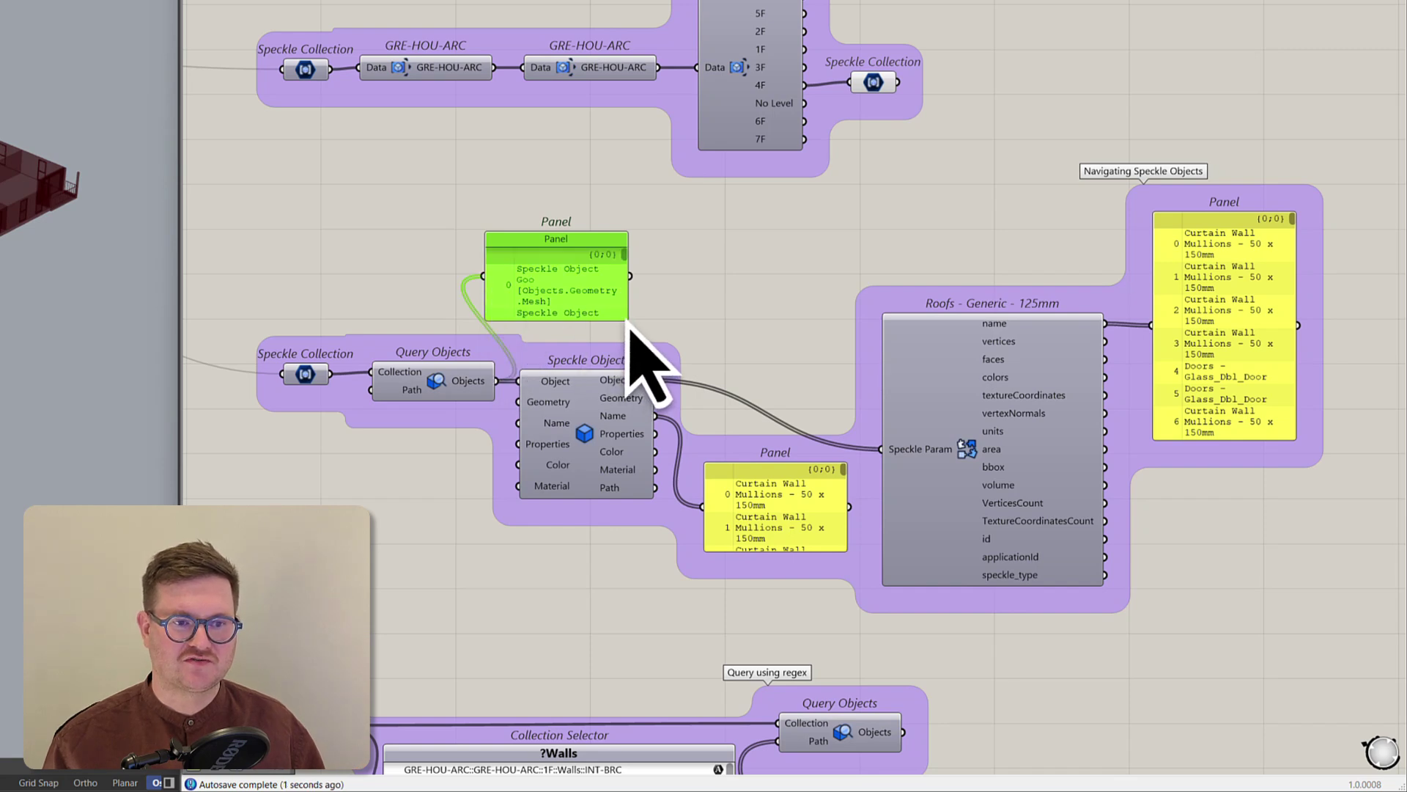
{"action": "left_click_drag", "start_coordinate": [629, 328], "coordinate": [741, 629]}
{"action": "left_click_drag", "start_coordinate": [681, 400], "coordinate": [761, 371]}
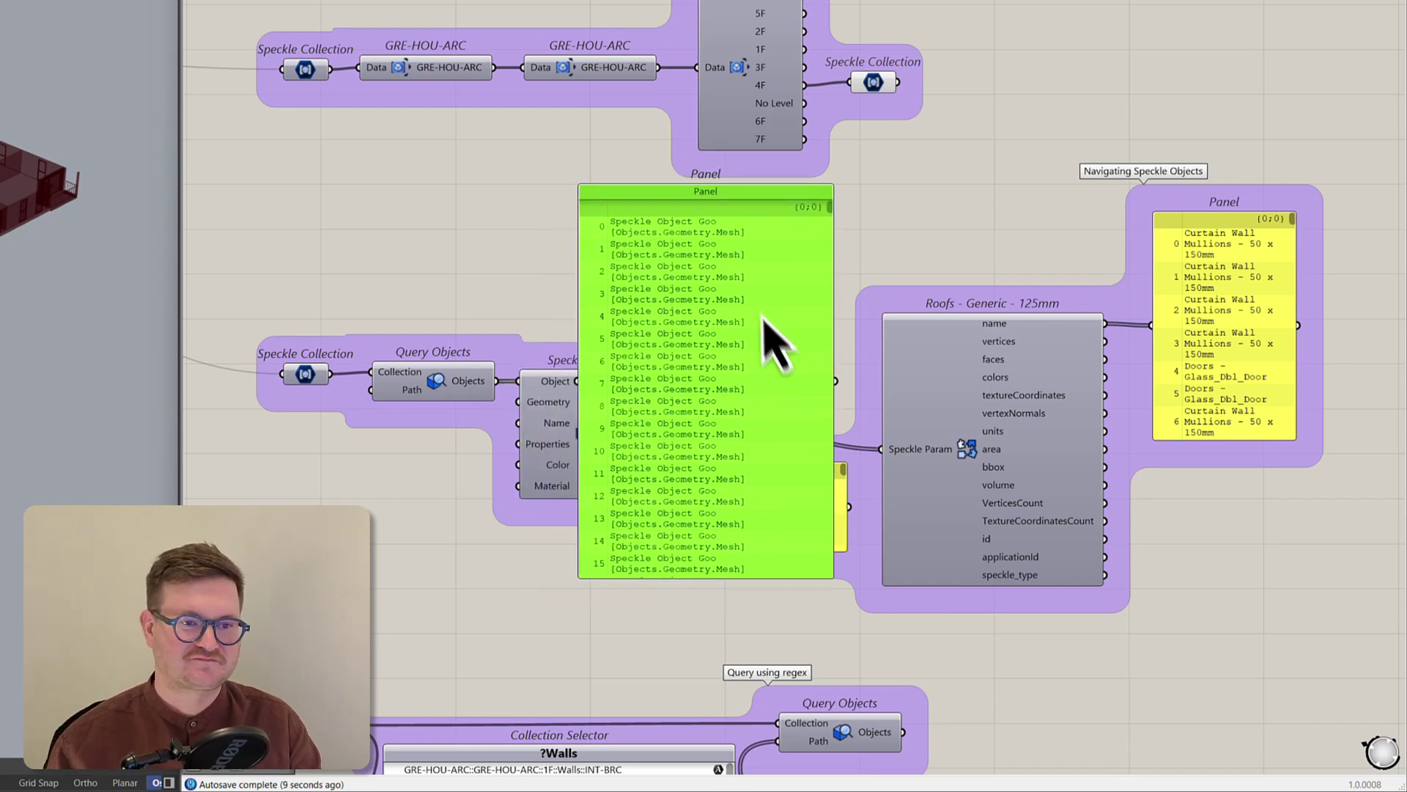
{"action": "key", "text": "Delete"}
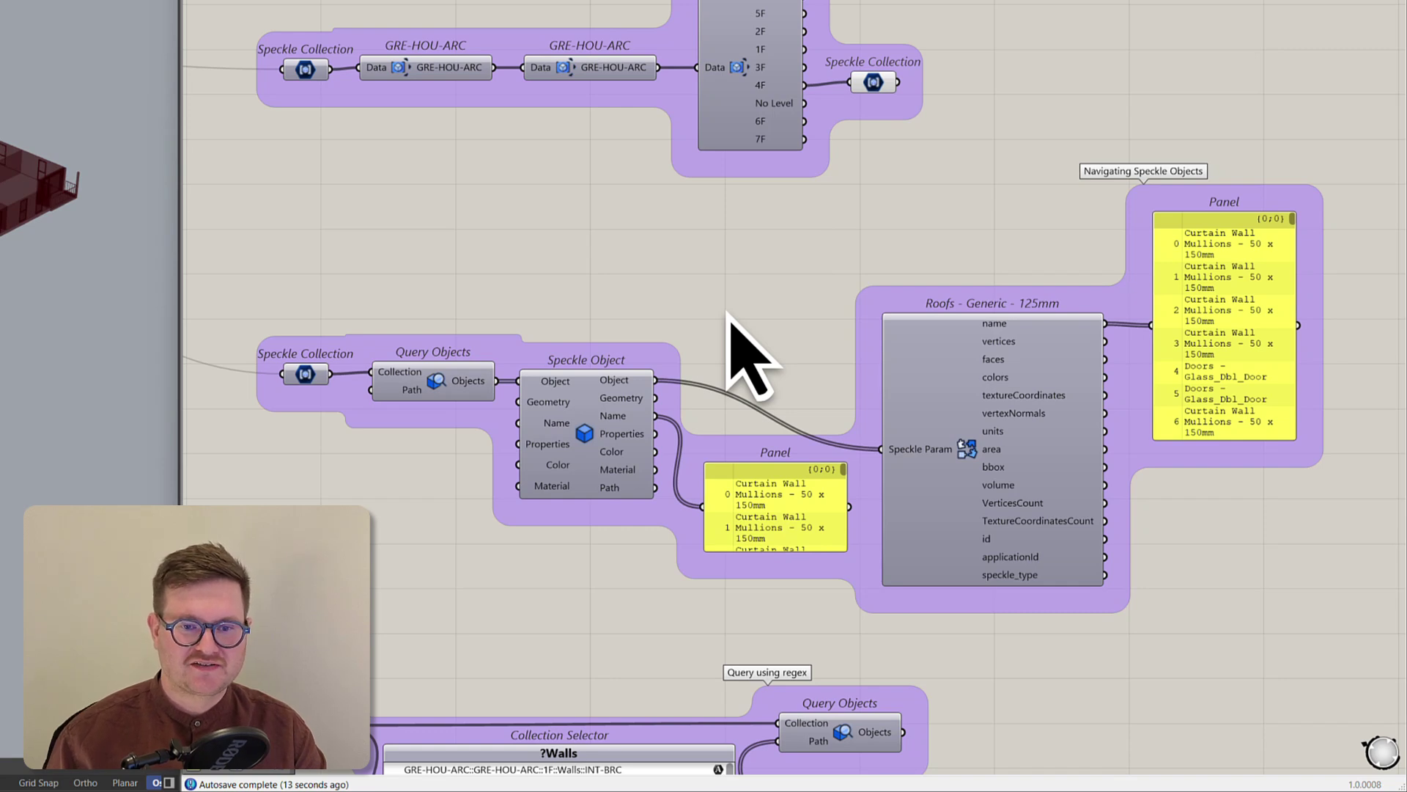
Lengthen the panel attached to the Name output of the Speckle Object component to show more entries
{"action": "left_click", "coordinate": [591, 450]}
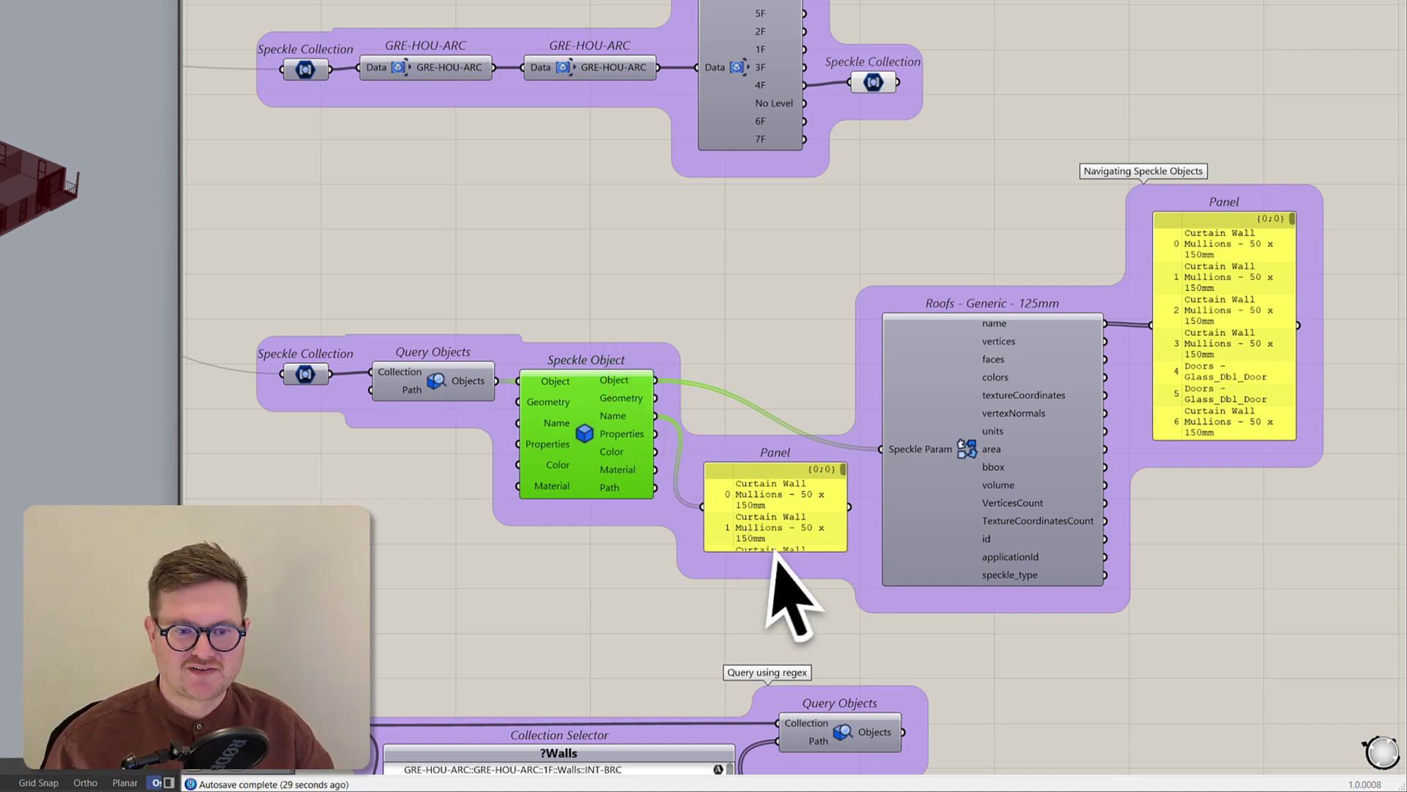
{"action": "left_click_drag", "start_coordinate": [776, 553], "coordinate": [786, 598]}
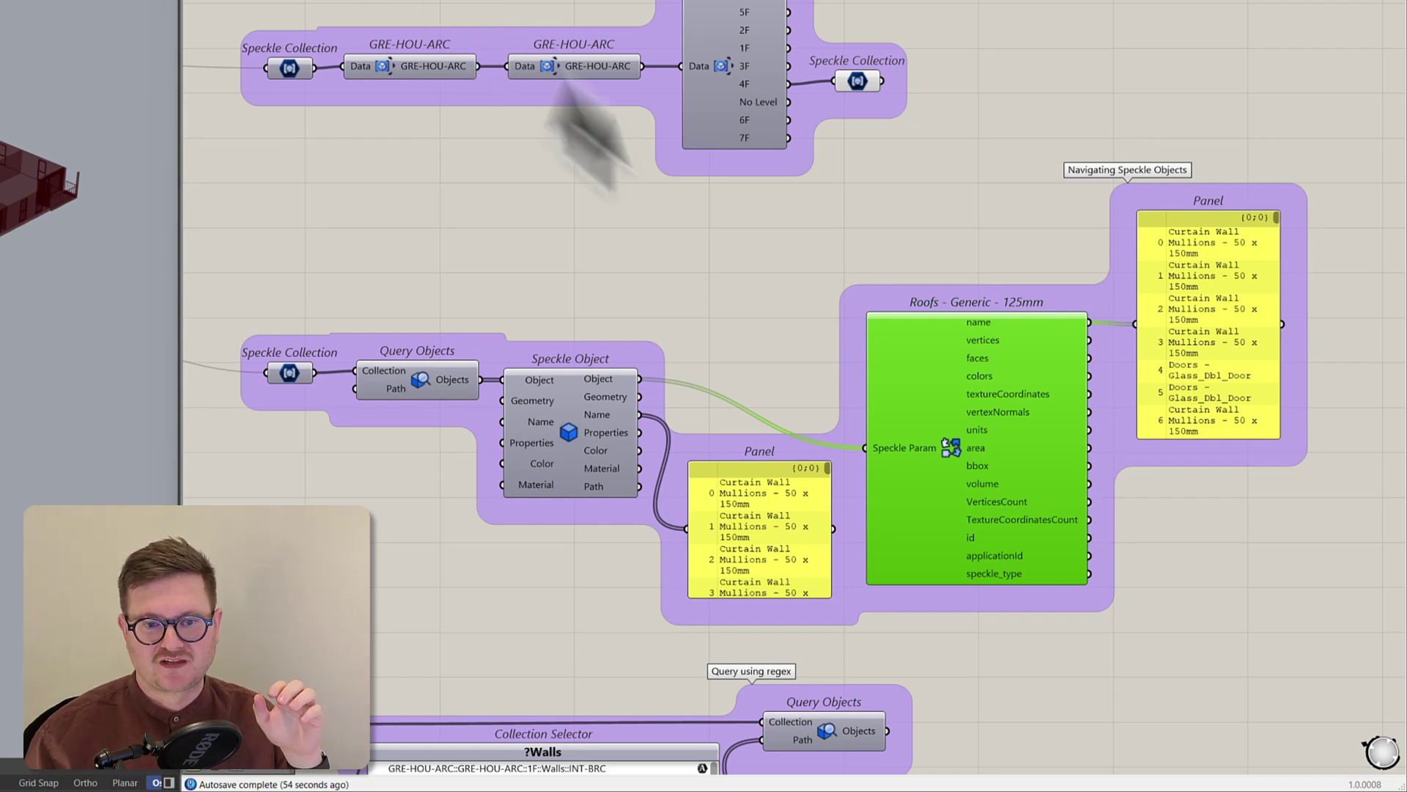
{"action": "left_click", "coordinate": [789, 242]}
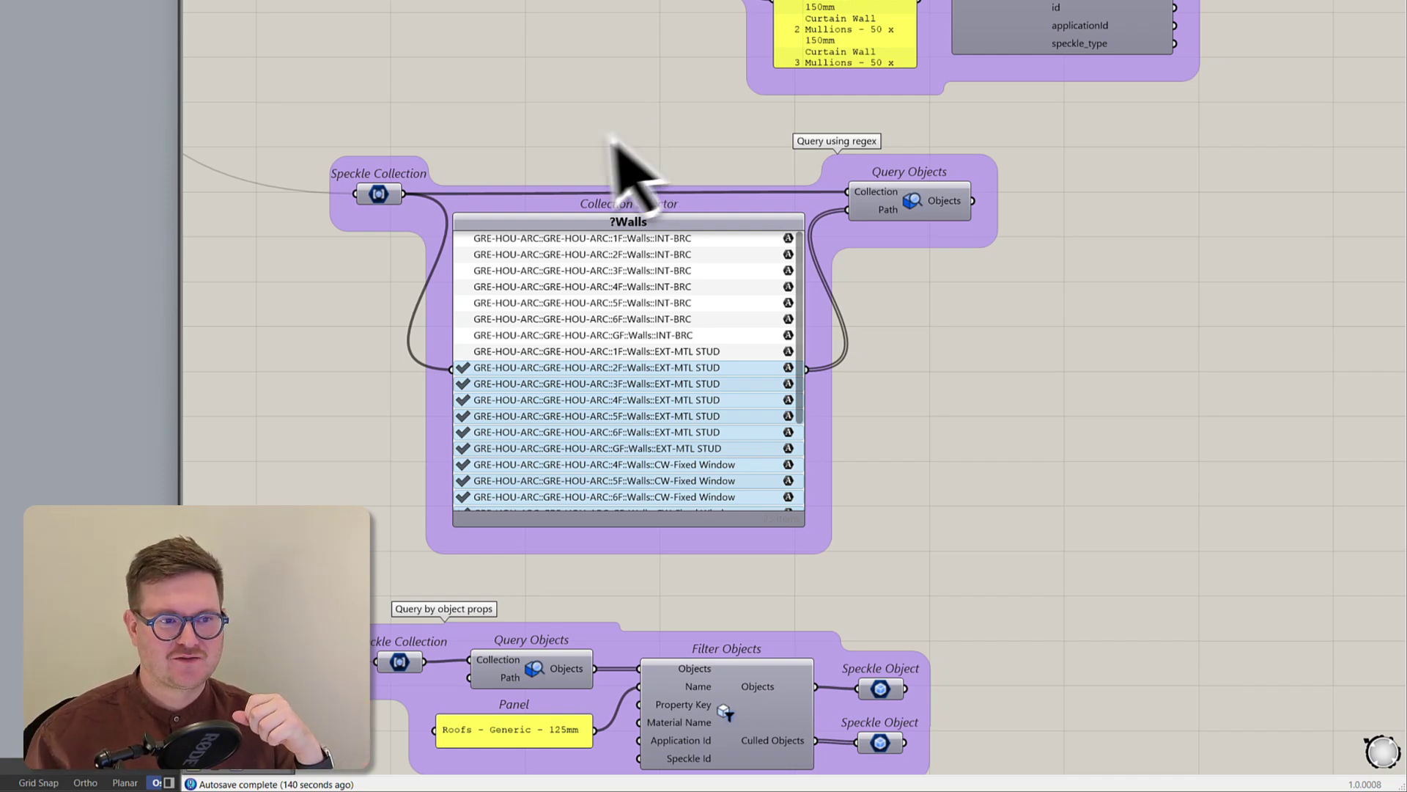
Change the Collection Selector's regex filter in the Query using regex group to ?Door
{"action": "left_click", "coordinate": [378, 194]}
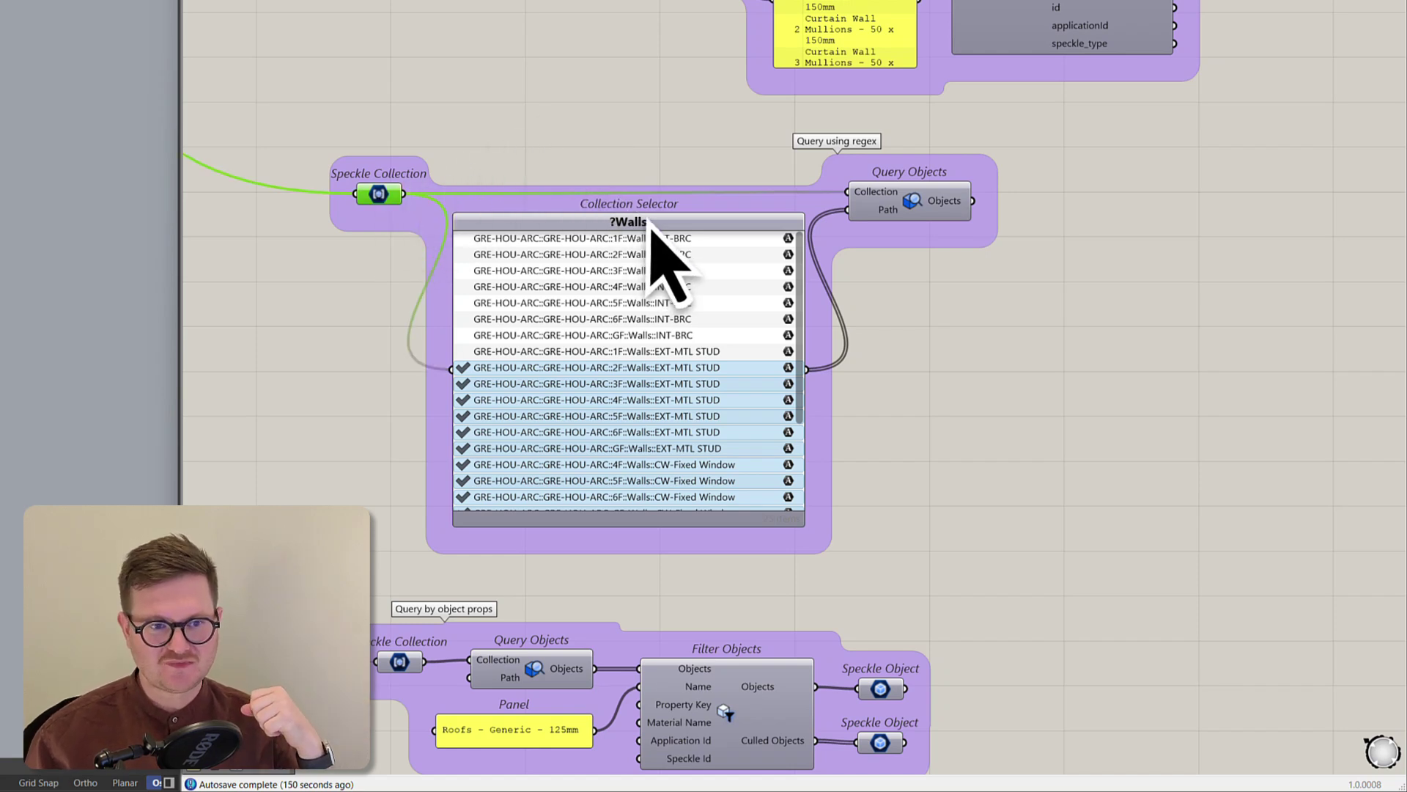
{"action": "mouse_move", "coordinate": [652, 230]}
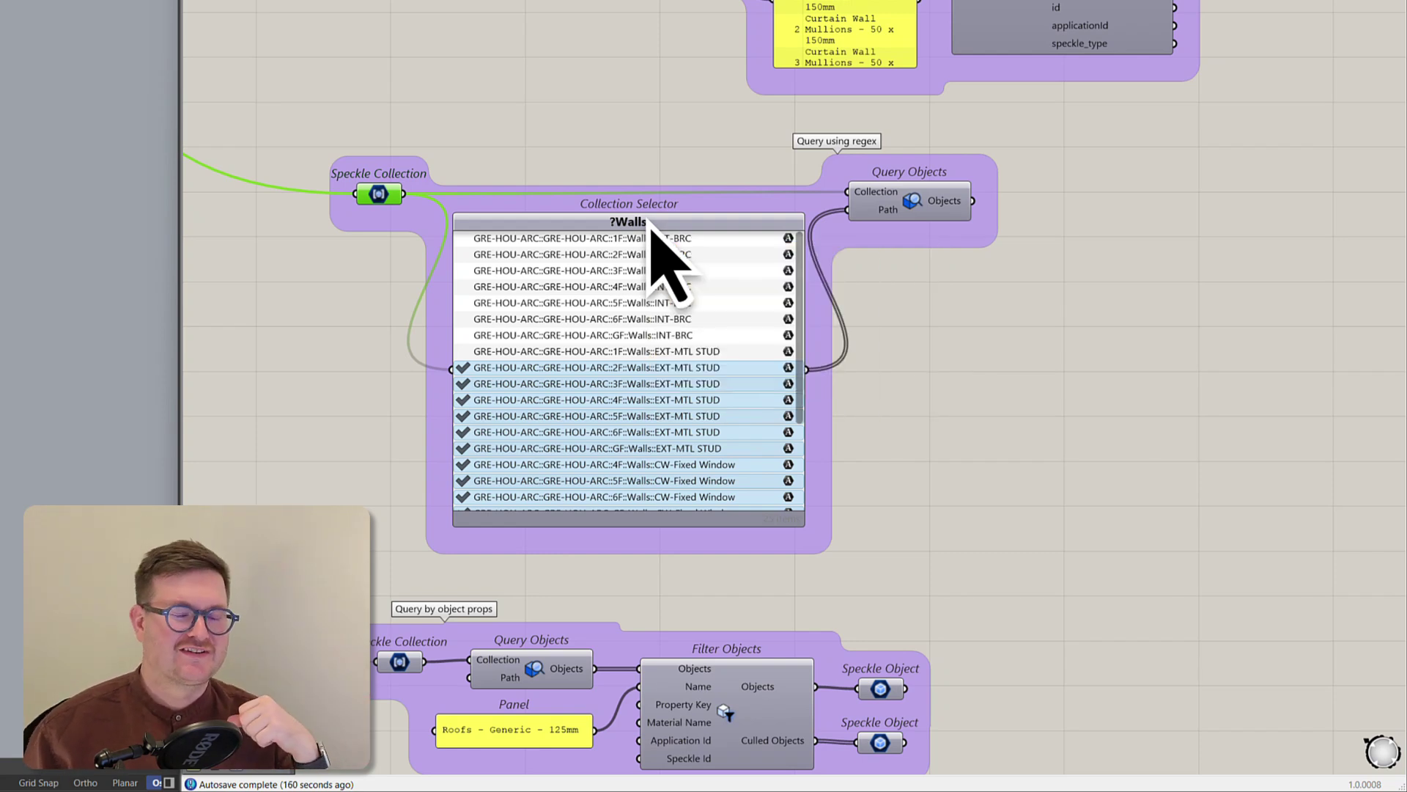
{"action": "left_click", "coordinate": [632, 233]}
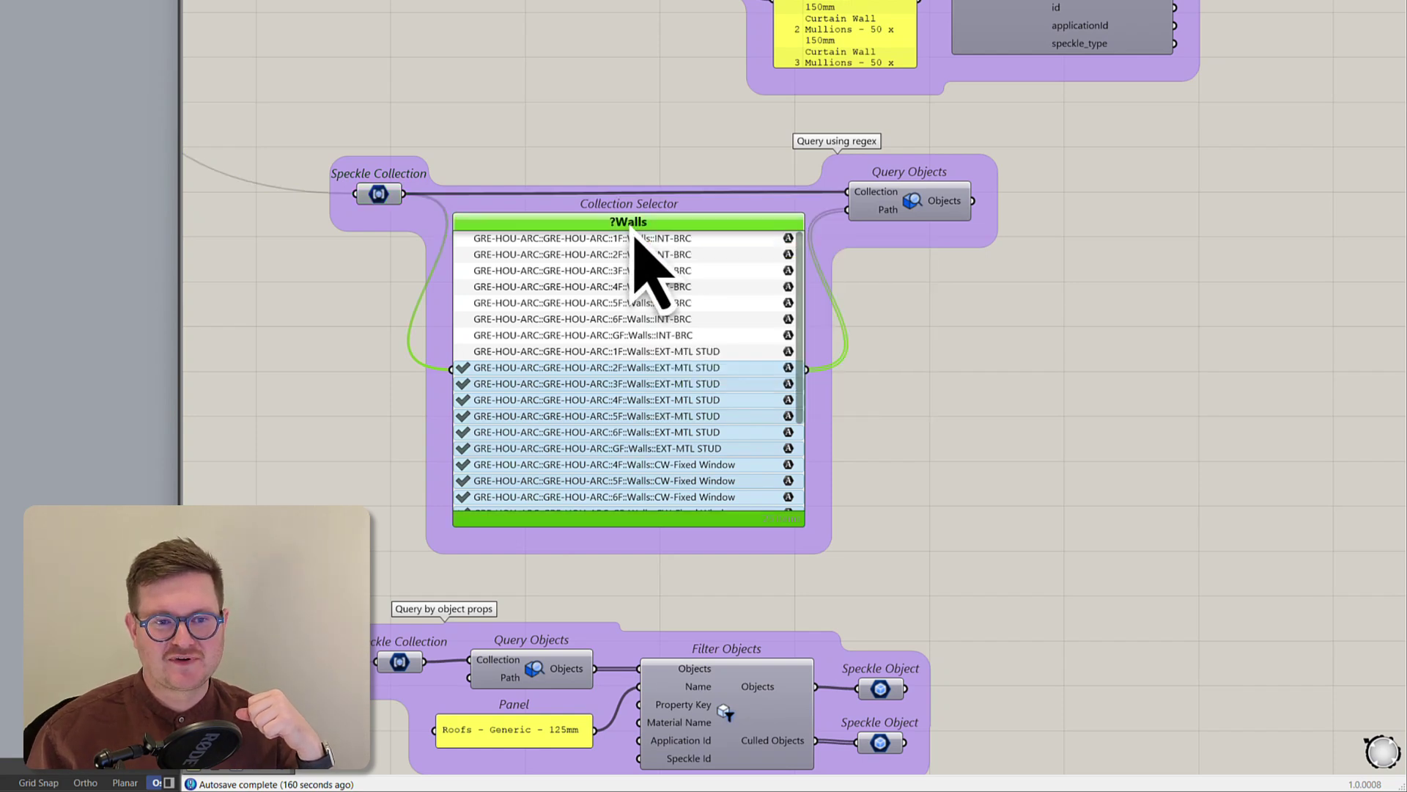
{"action": "double_click", "coordinate": [663, 227]}
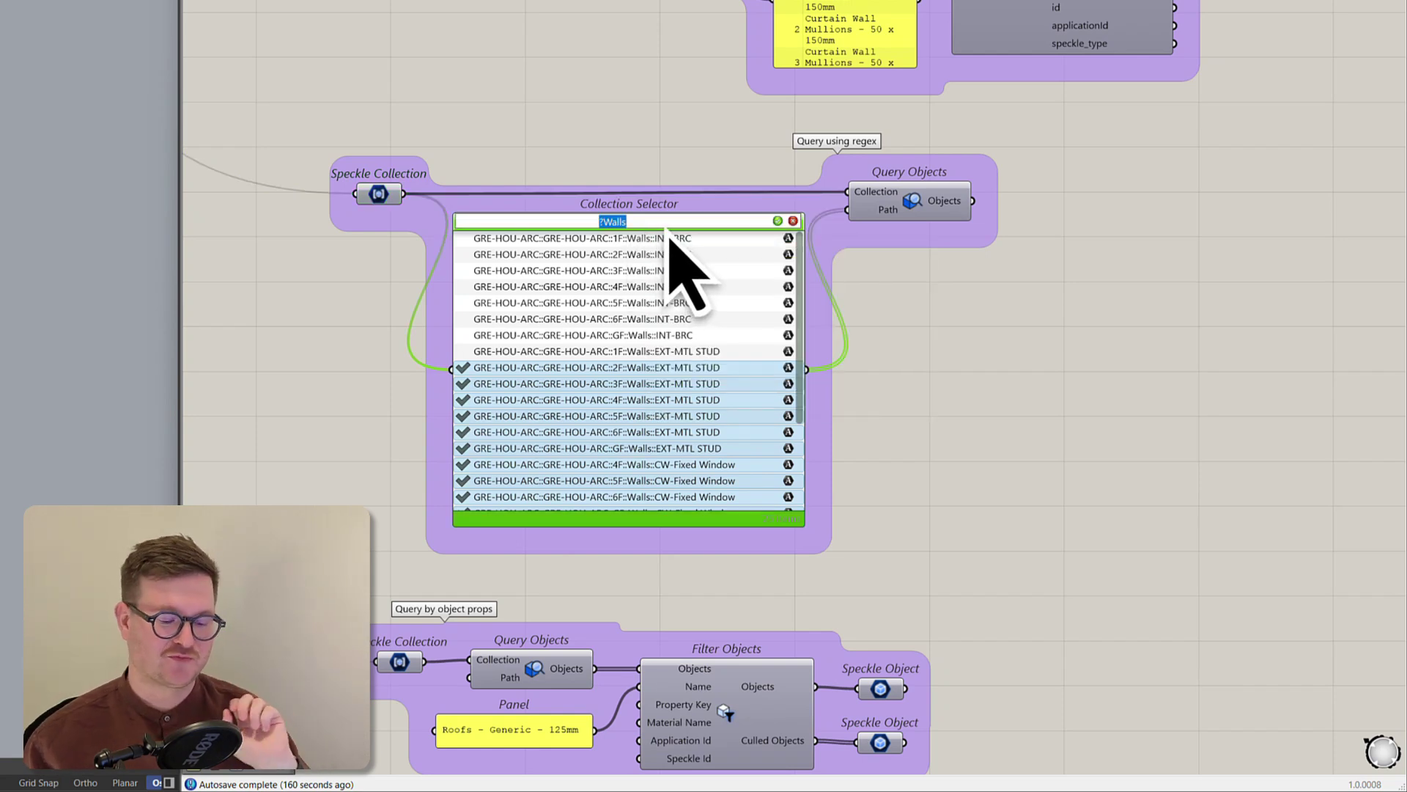
{"action": "key", "text": "BackSpace"}
{"action": "type", "text": "?"}
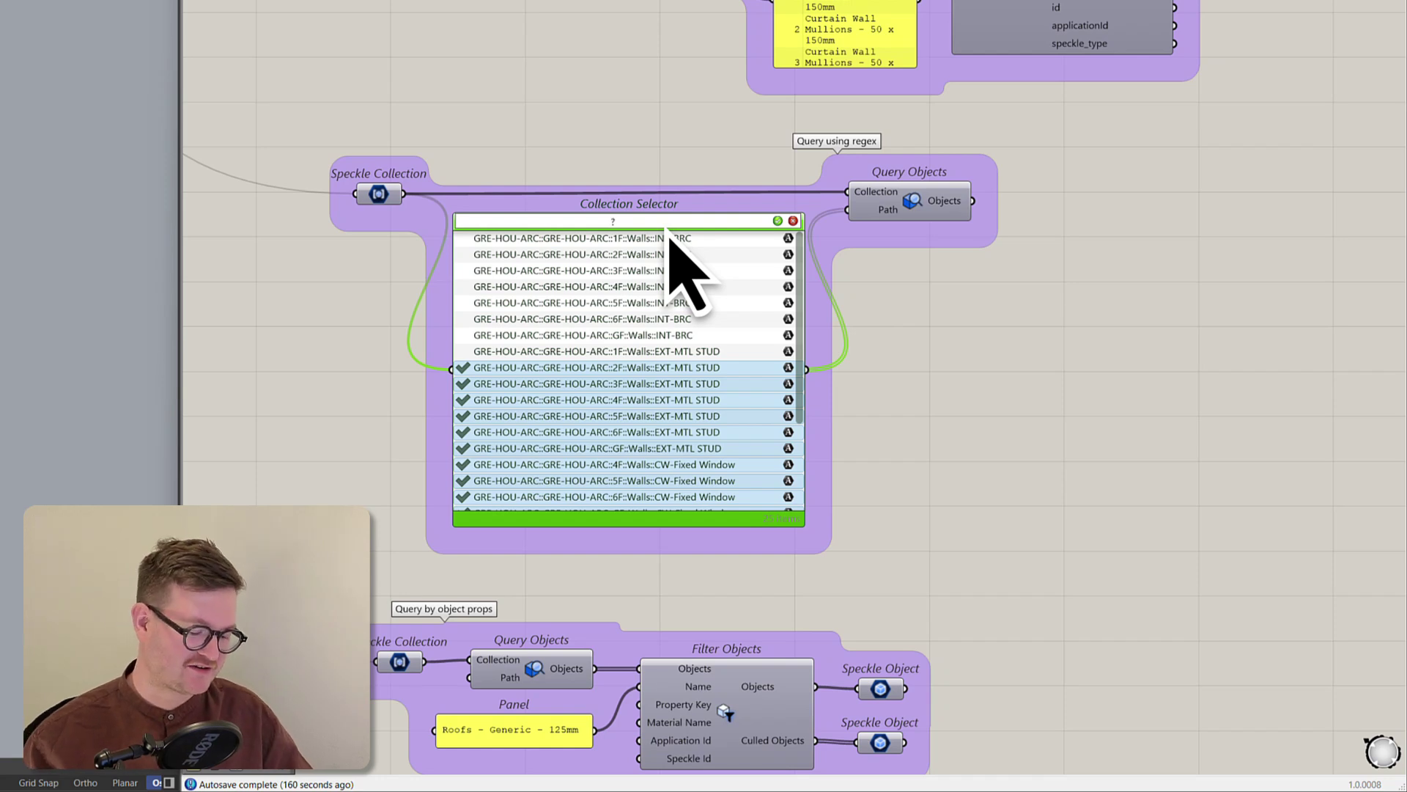
{"action": "type", "text": "Door"}
{"action": "key", "text": "Return"}
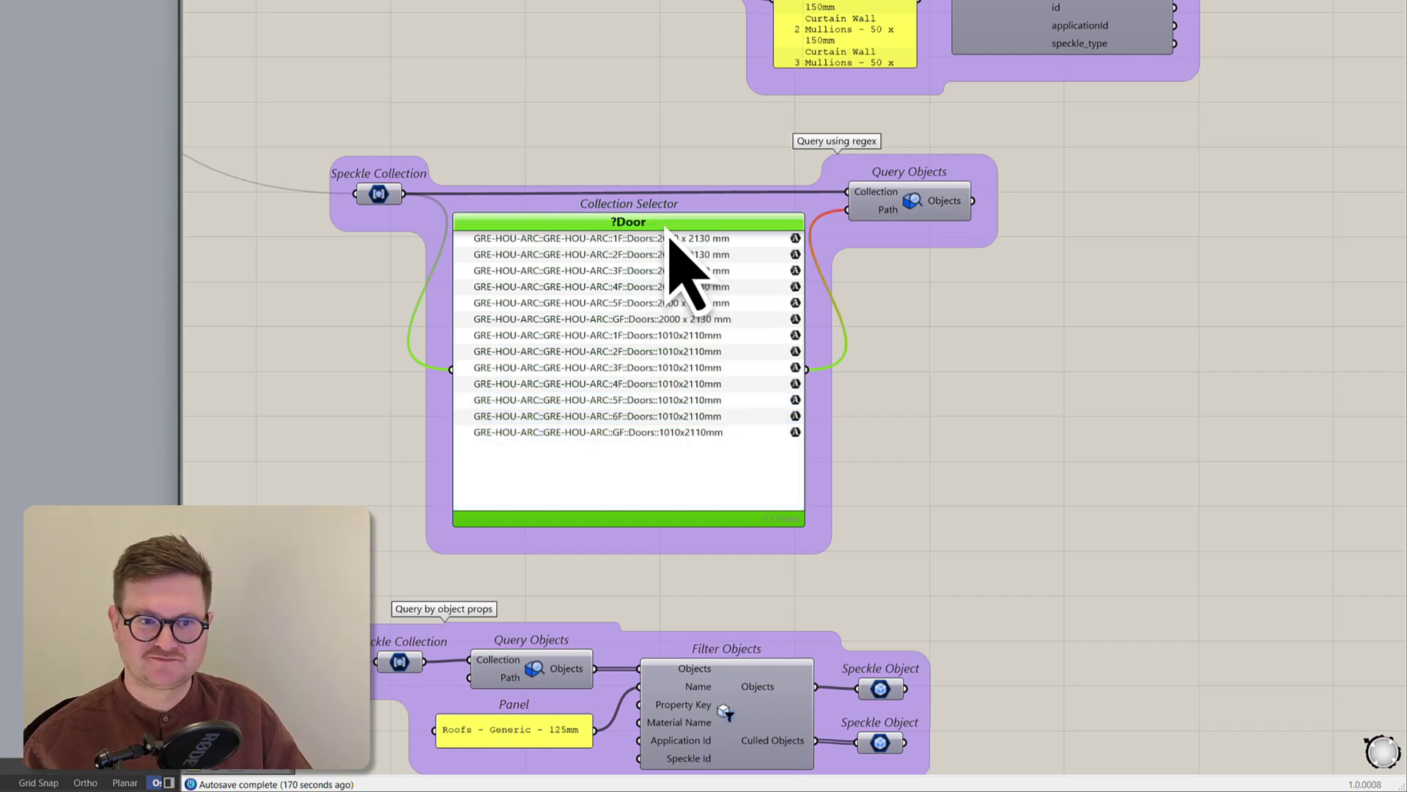
Select all the door collections in the Collection Selector, from 1F Doors 2000 x 2130 mm through GF Doors 1010x2110mm
{"action": "left_click", "coordinate": [668, 180]}
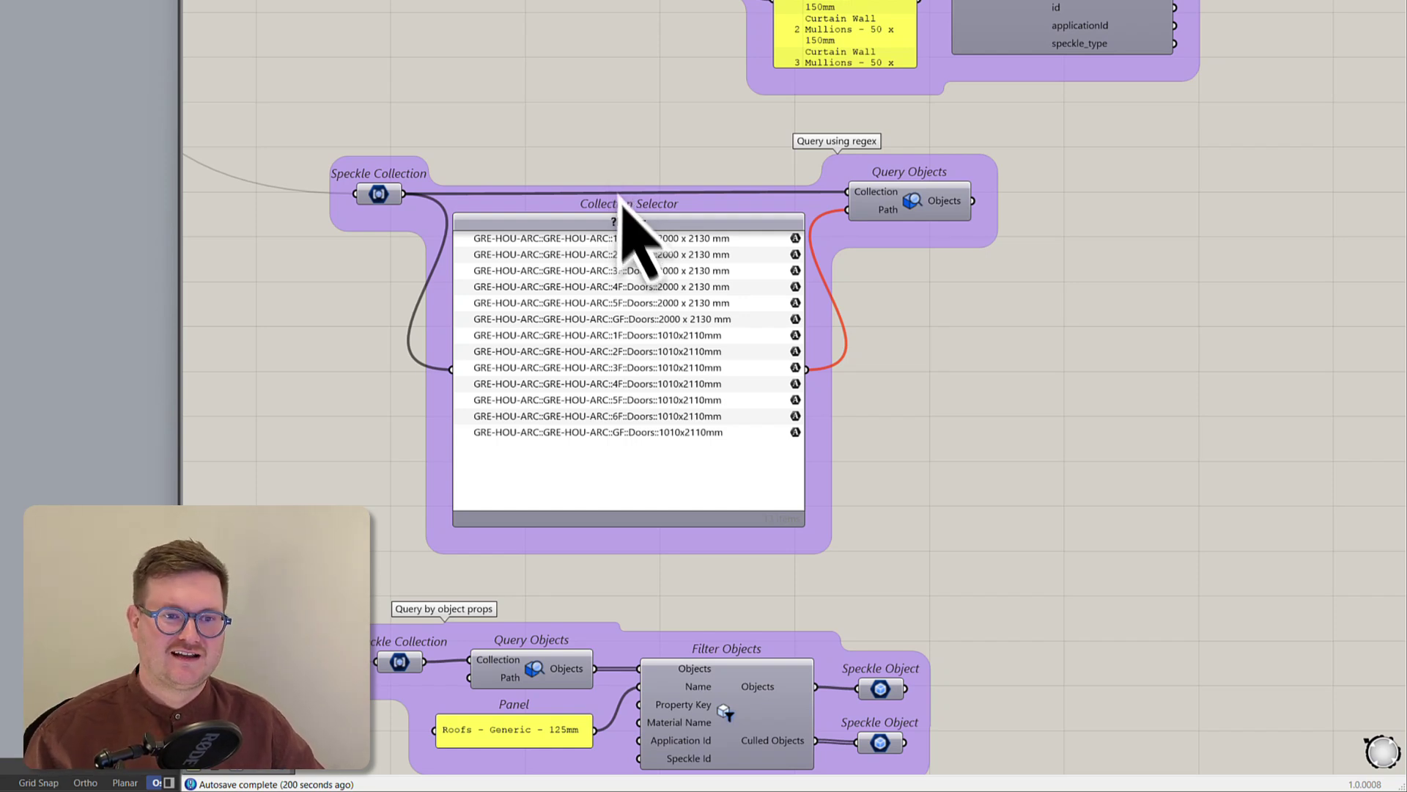
{"action": "left_click", "coordinate": [629, 238]}
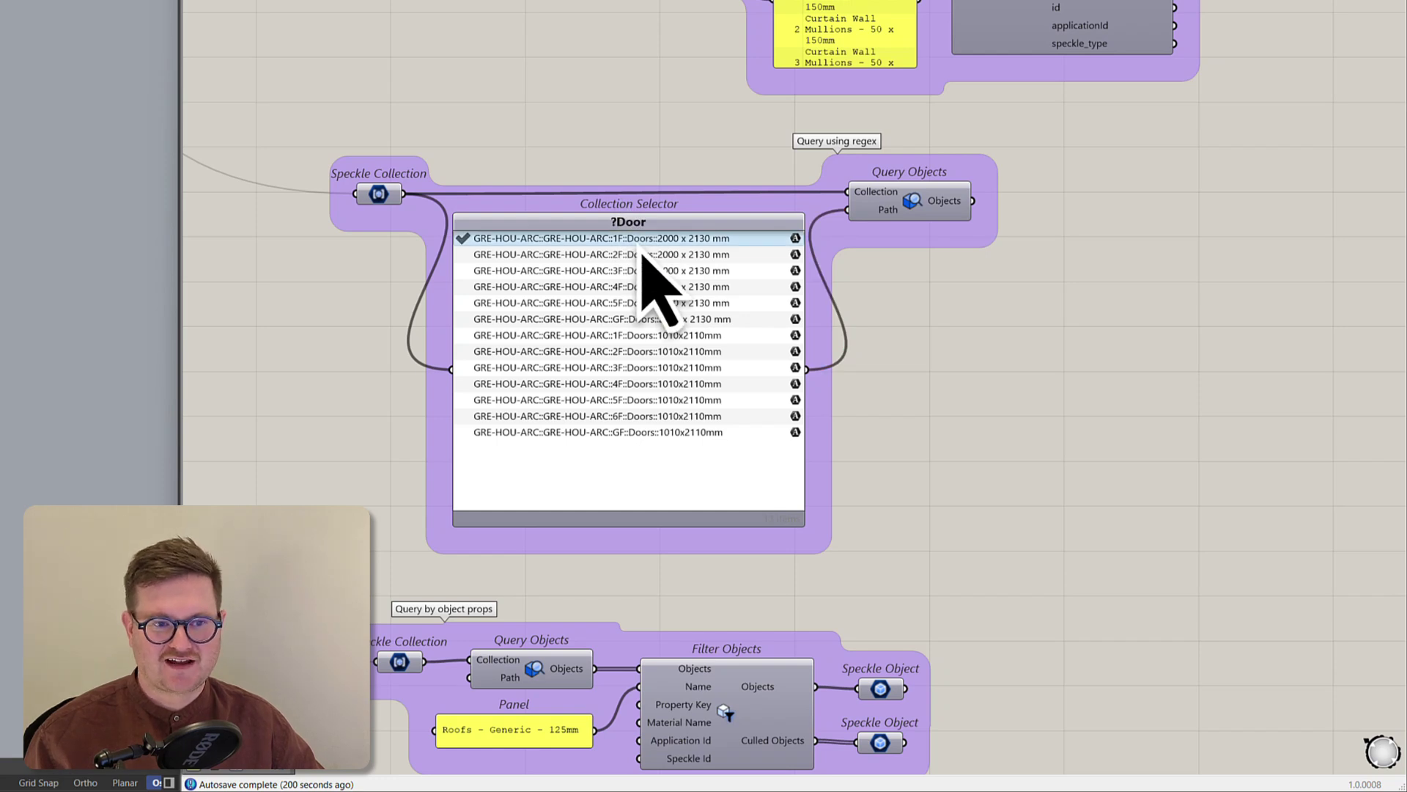
{"action": "left_click", "coordinate": [642, 438], "text": "shift"}
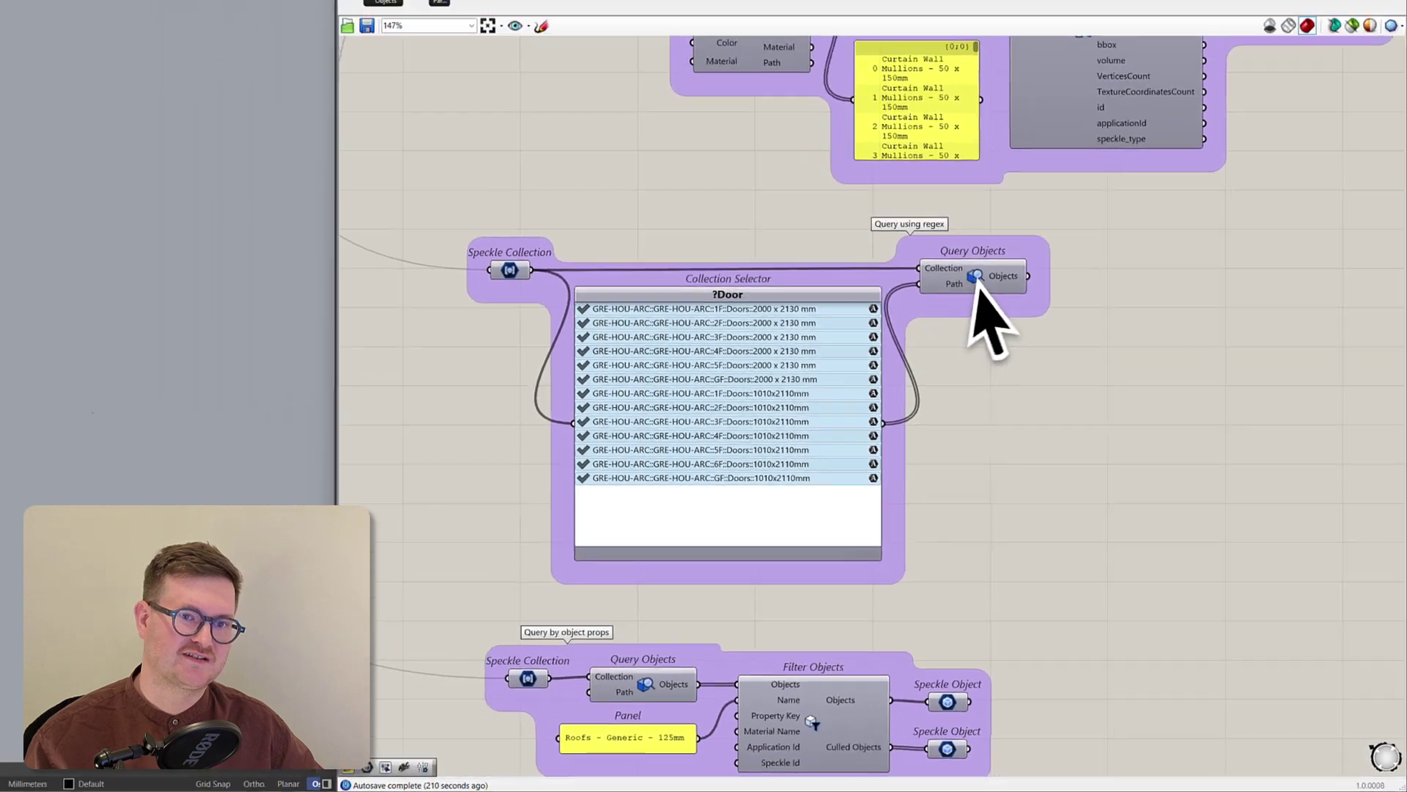
Turn on the preview of the Query Objects component in the regex group to view the selected doors in Rhino
{"action": "left_click", "coordinate": [919, 211]}
{"action": "right_click", "coordinate": [1043, 367]}
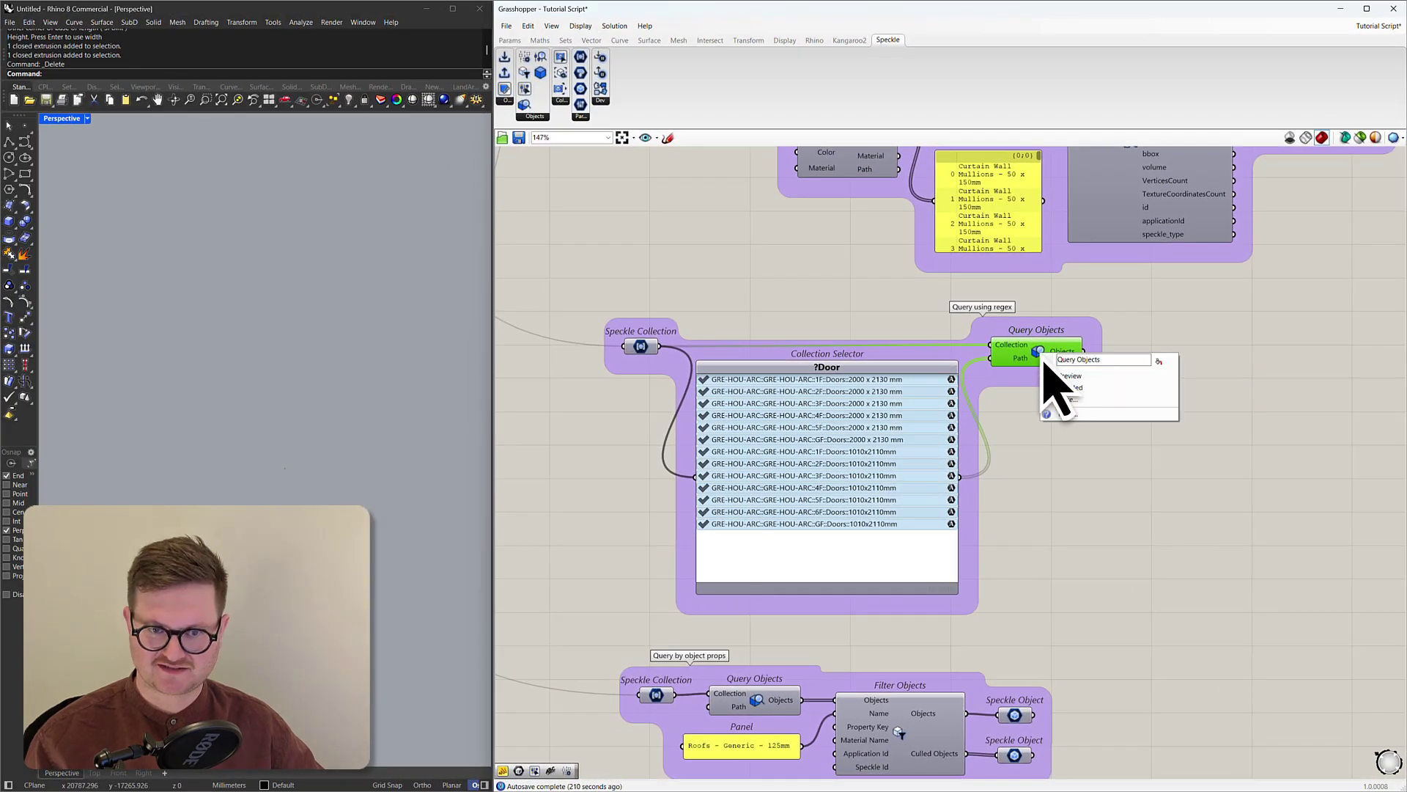
{"action": "left_click", "coordinate": [1067, 399]}
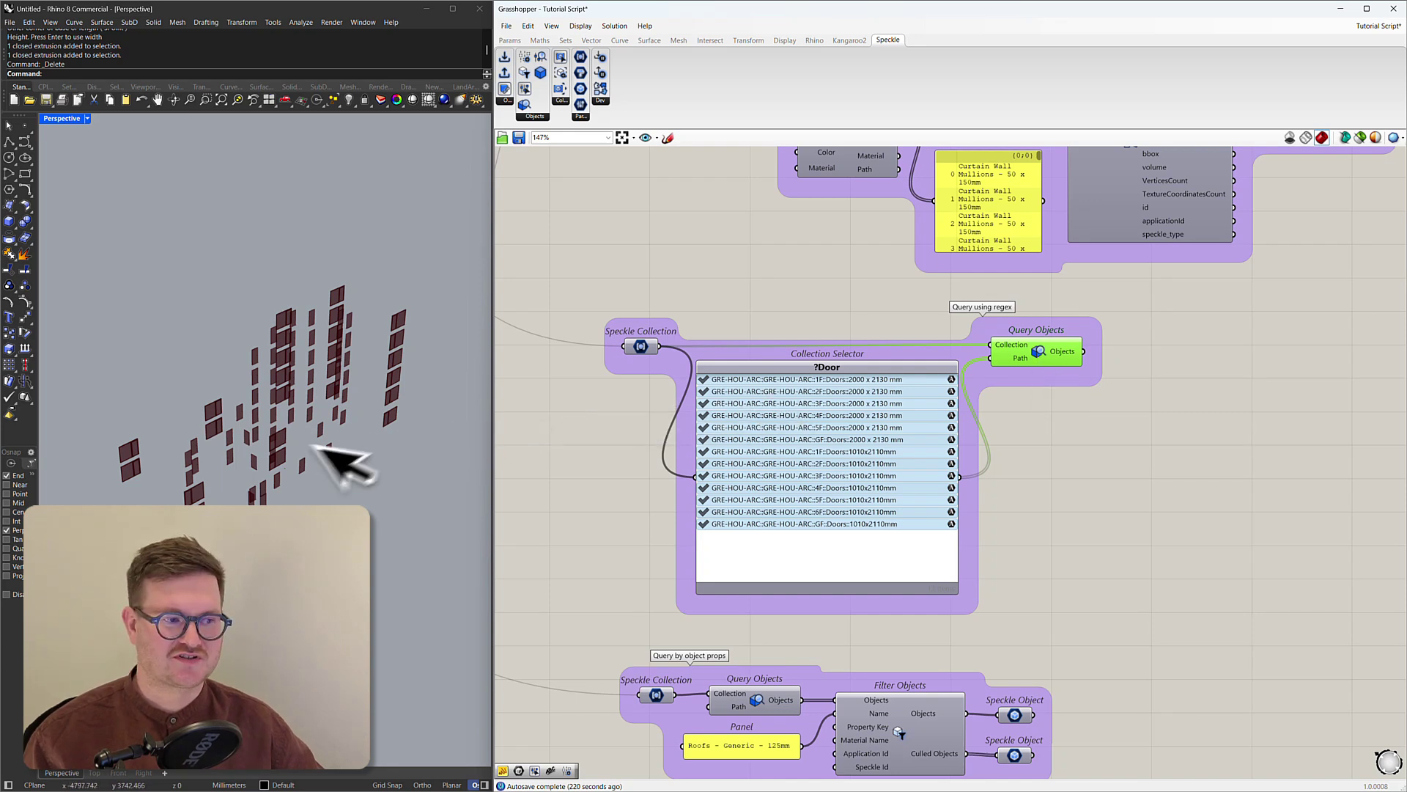
{"action": "left_click", "coordinate": [308, 470]}
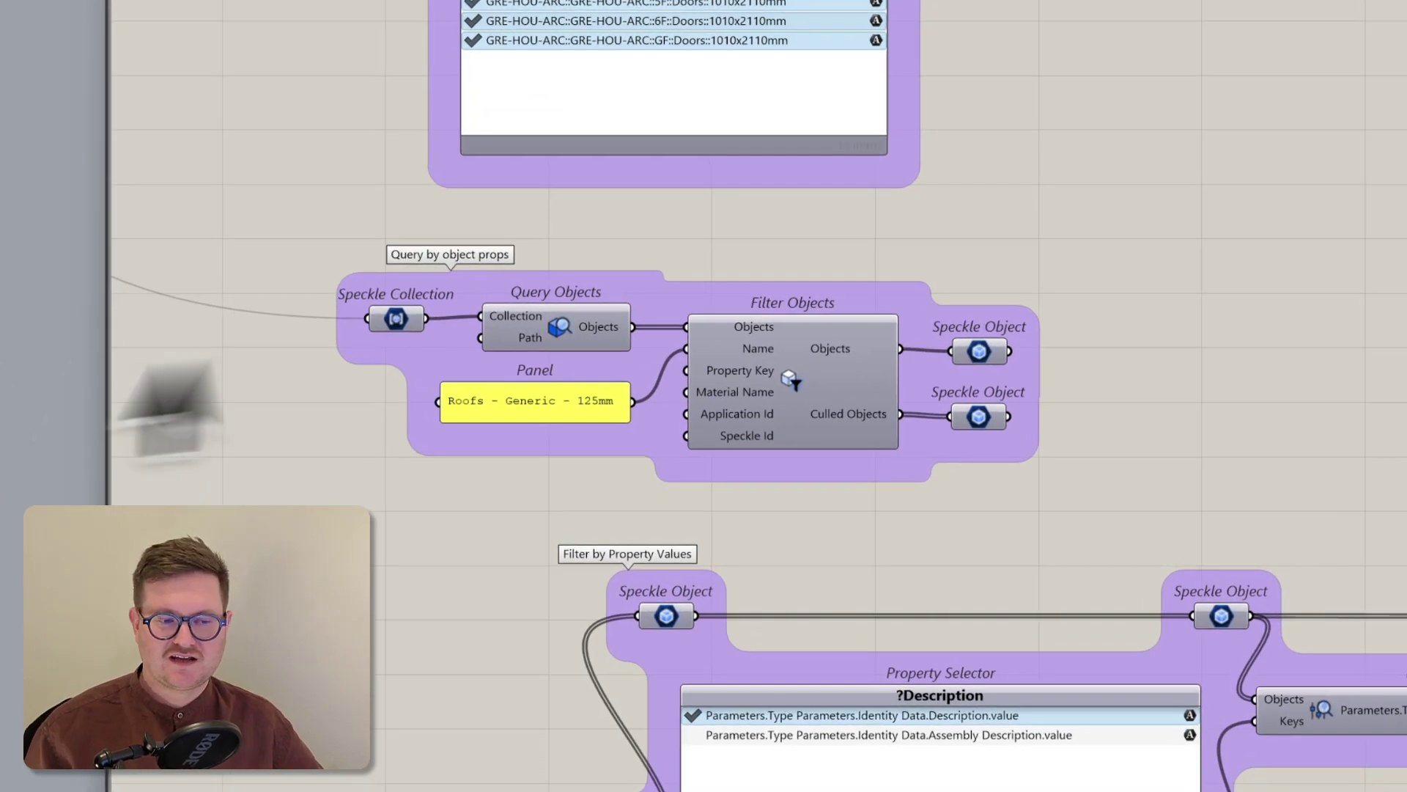
Turn on the preview of the Speckle Object parameter fed by the Objects output of Filter Objects in the Query by object props group
{"action": "left_click", "coordinate": [569, 334]}
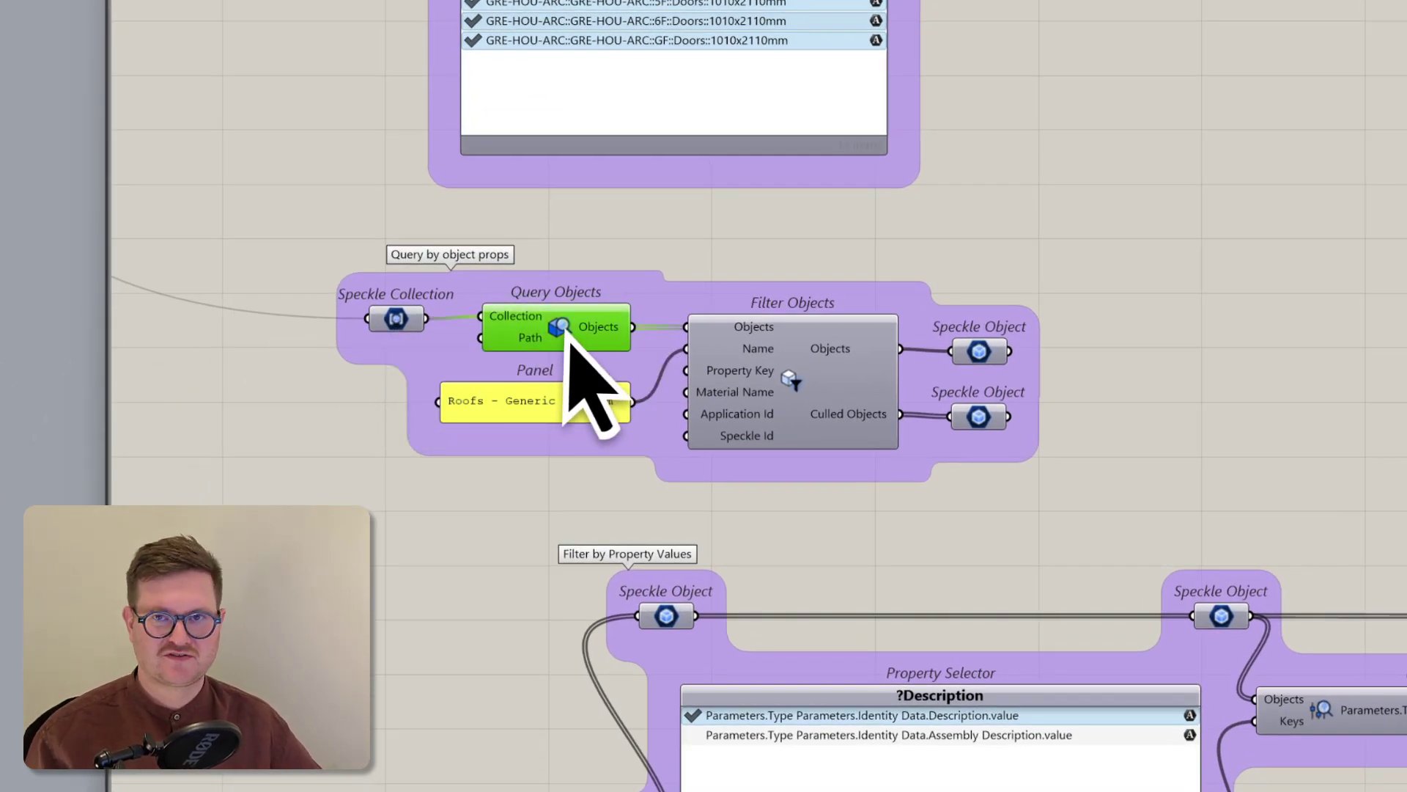
{"action": "left_click", "coordinate": [806, 386]}
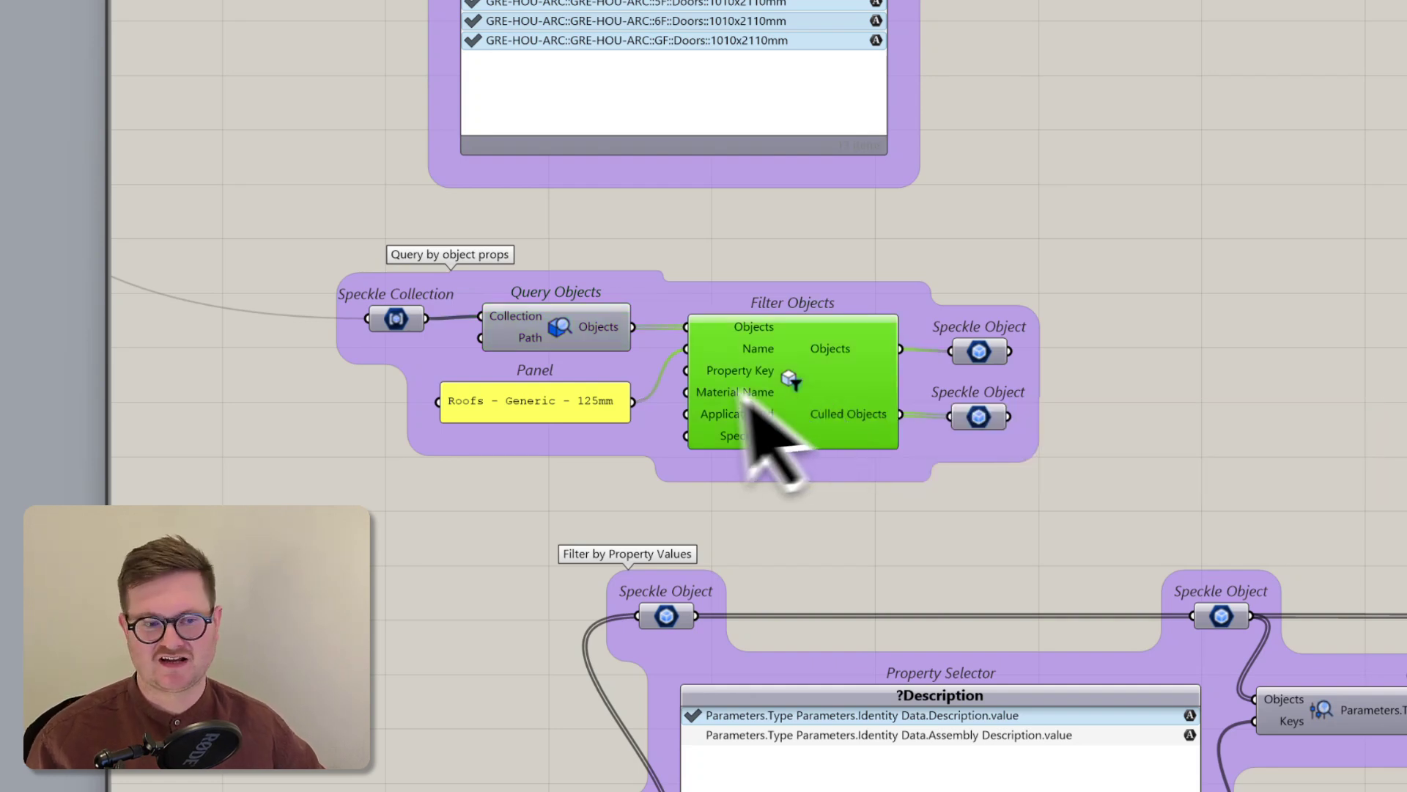
{"action": "left_click", "coordinate": [535, 415]}
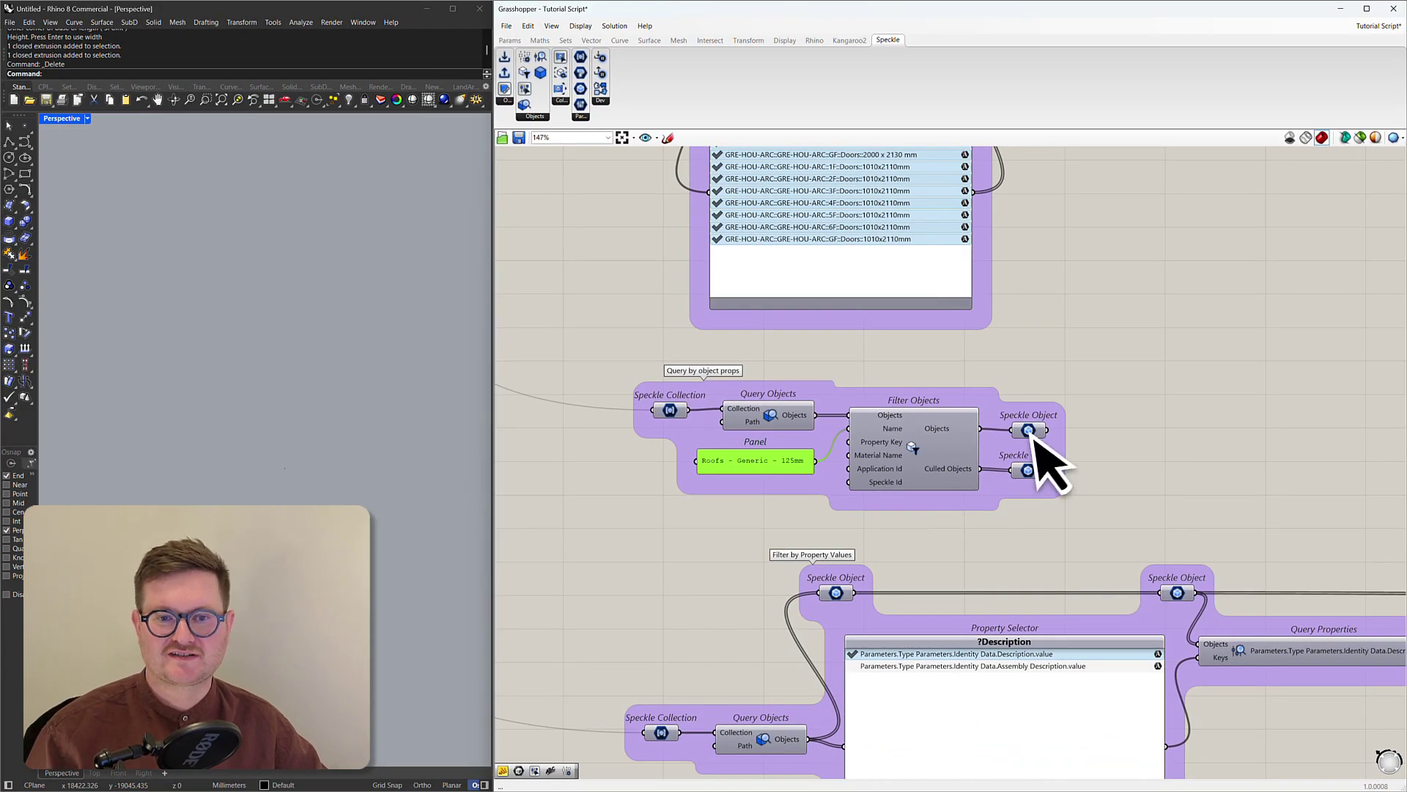
{"action": "left_click", "coordinate": [1033, 433]}
{"action": "right_click", "coordinate": [1035, 437]}
{"action": "left_click", "coordinate": [1070, 463]}
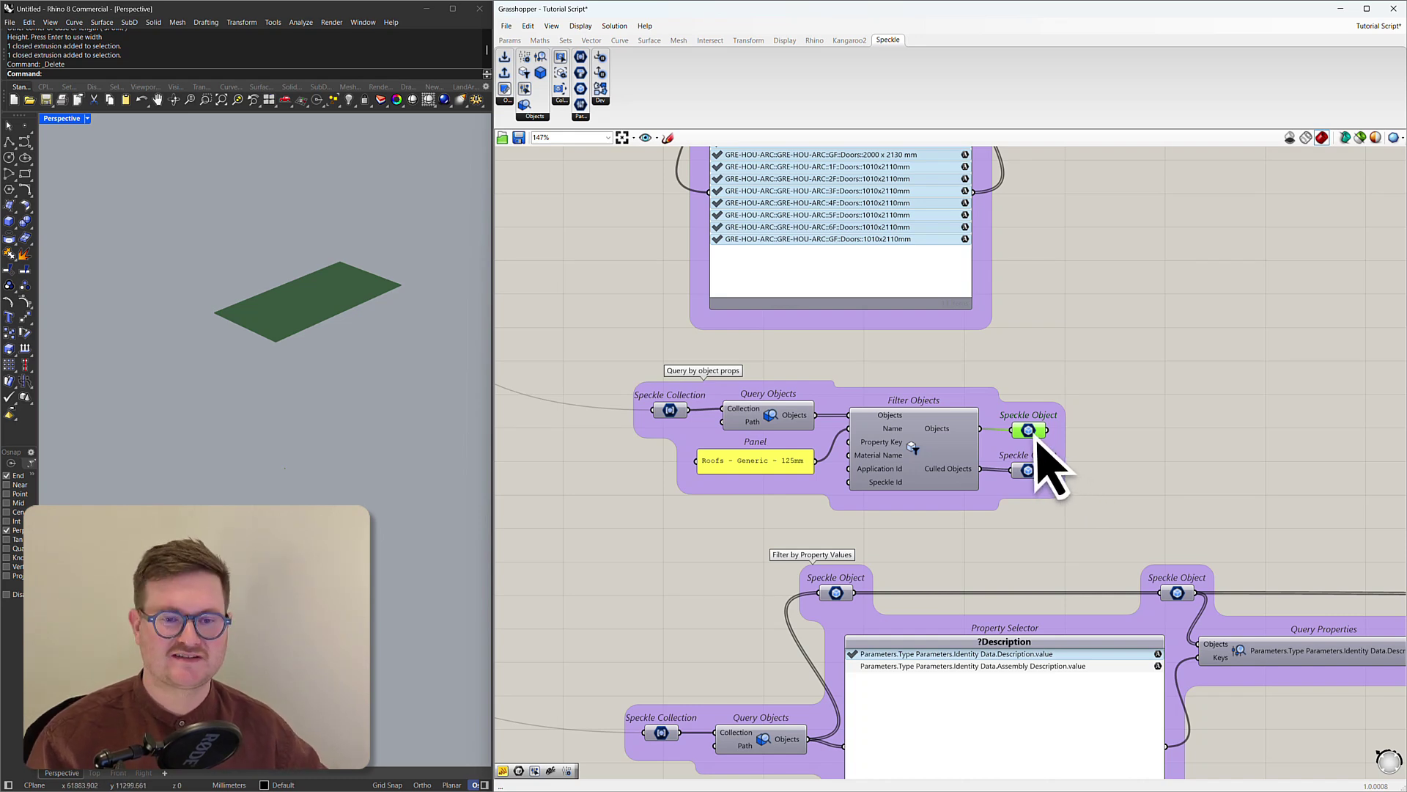
Turn off the matched objects' preview, and briefly preview the Speckle Object parameter fed by Culled Objects
{"action": "right_click", "coordinate": [1035, 436]}
{"action": "left_click", "coordinate": [1059, 484]}
{"action": "right_click", "coordinate": [1032, 473]}
{"action": "left_click", "coordinate": [1060, 499]}
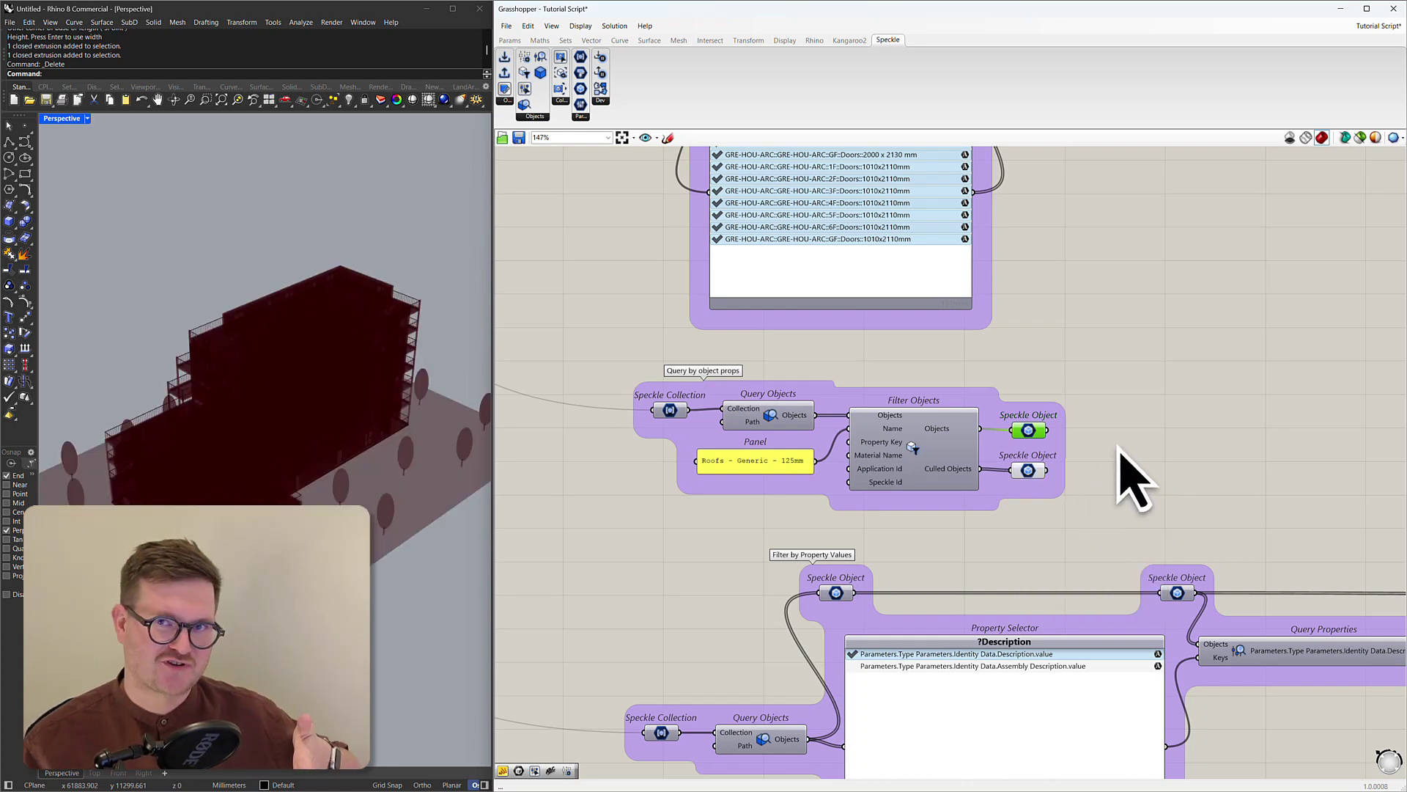
{"action": "mouse_move", "coordinate": [1045, 487]}
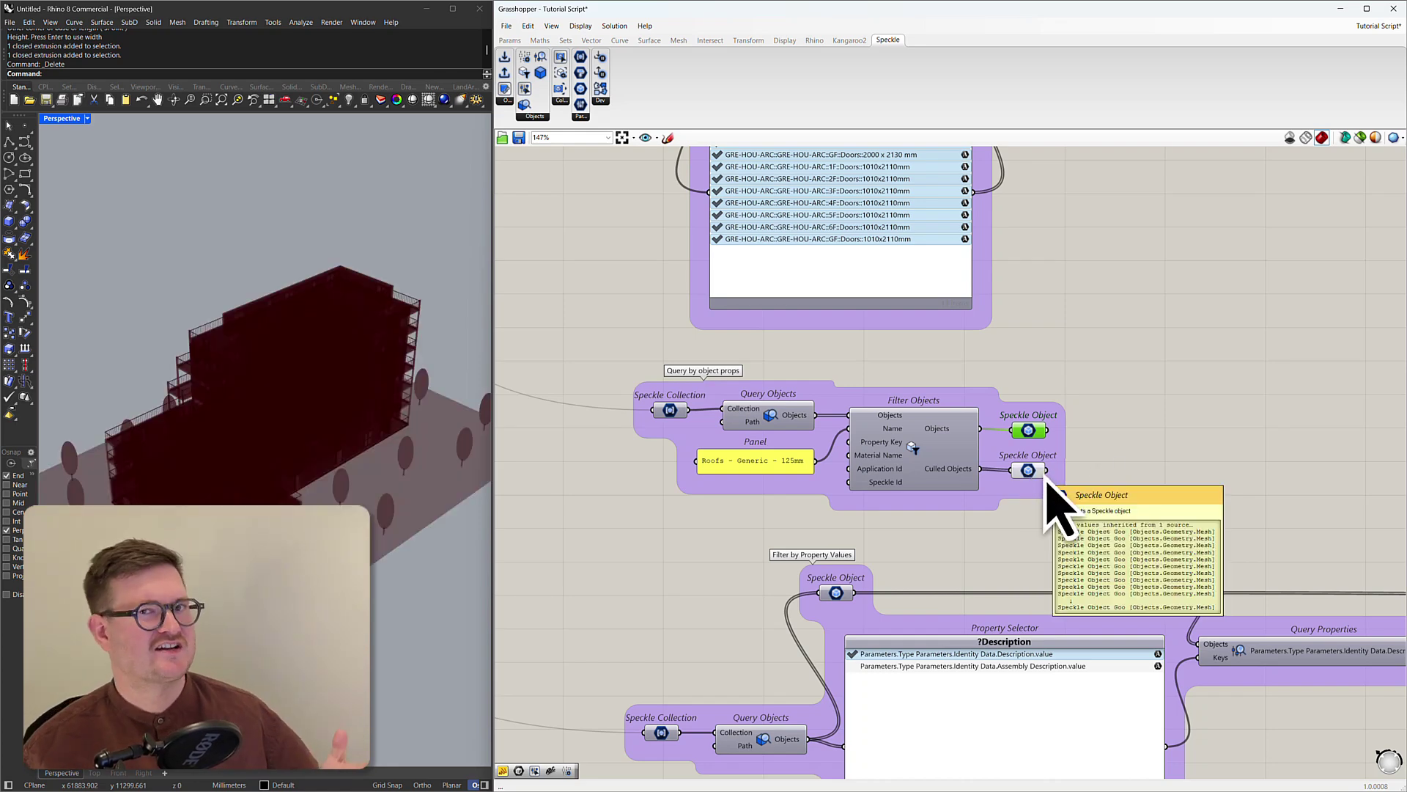
{"action": "right_click", "coordinate": [1047, 482]}
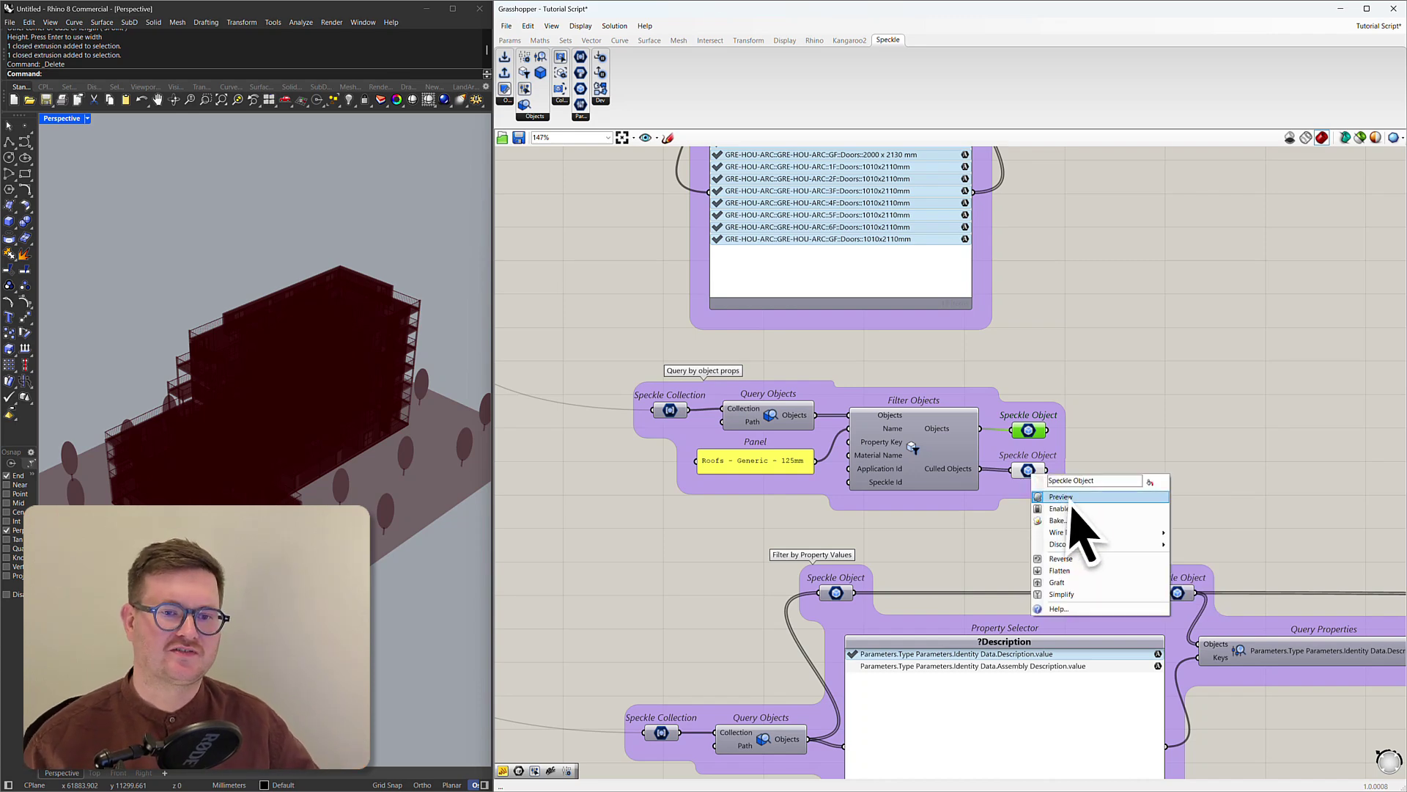
{"action": "left_click", "coordinate": [1067, 504]}
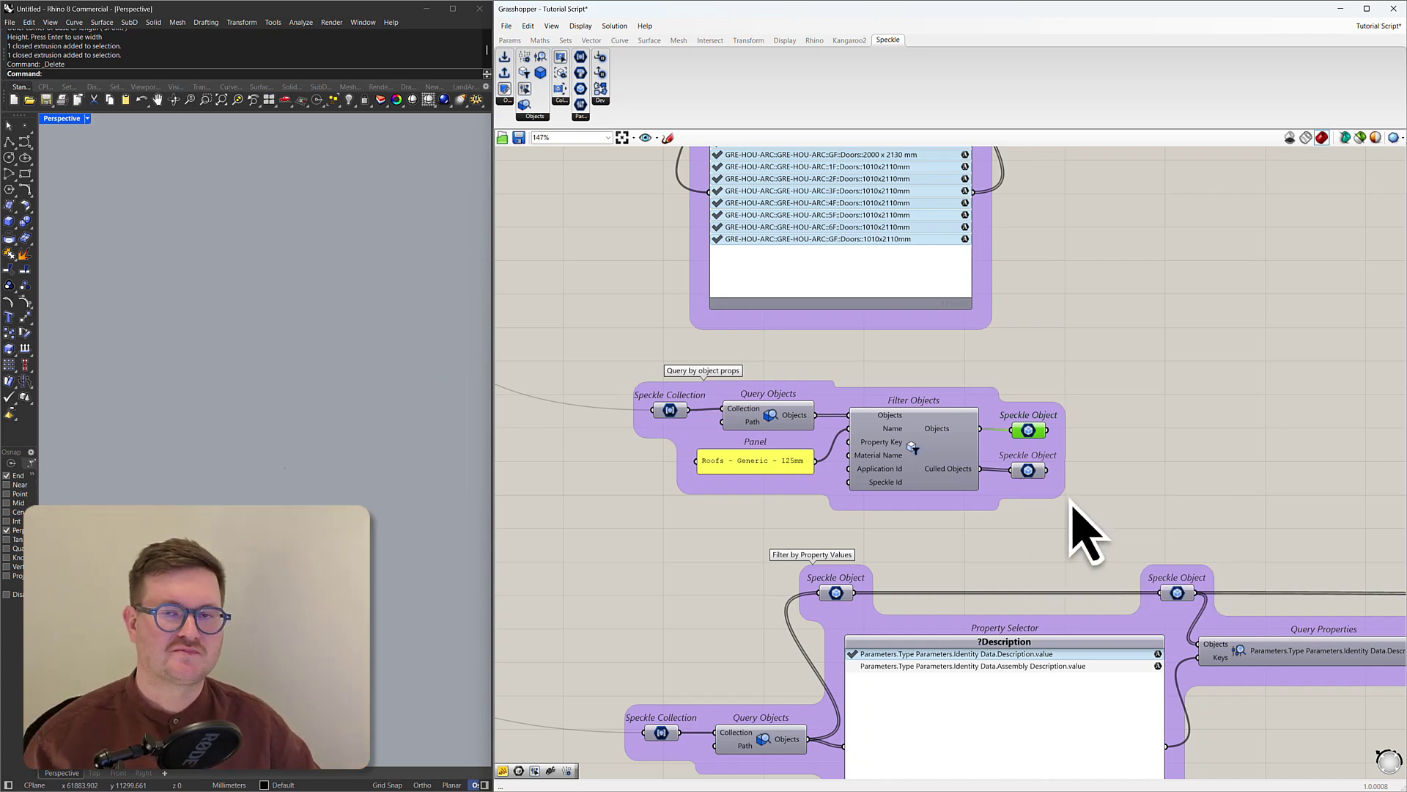
Deselect and reselect Parameters.Type Parameters.Identity Data.Description.value in the Property Selector of the Filter by Property Values group
{"action": "right_click_drag", "start_coordinate": [1175, 777], "coordinate": [1085, 534]}
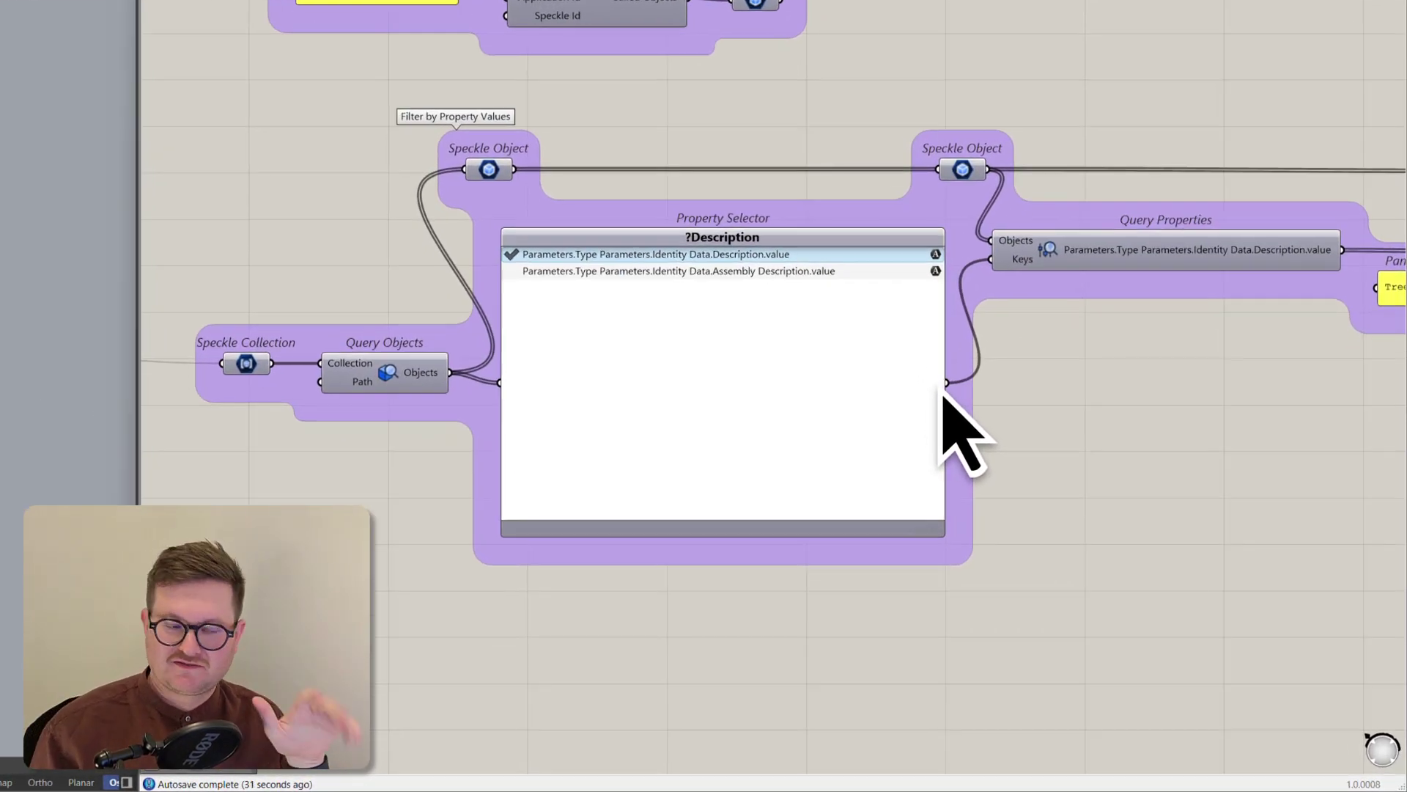
{"action": "left_click", "coordinate": [248, 364]}
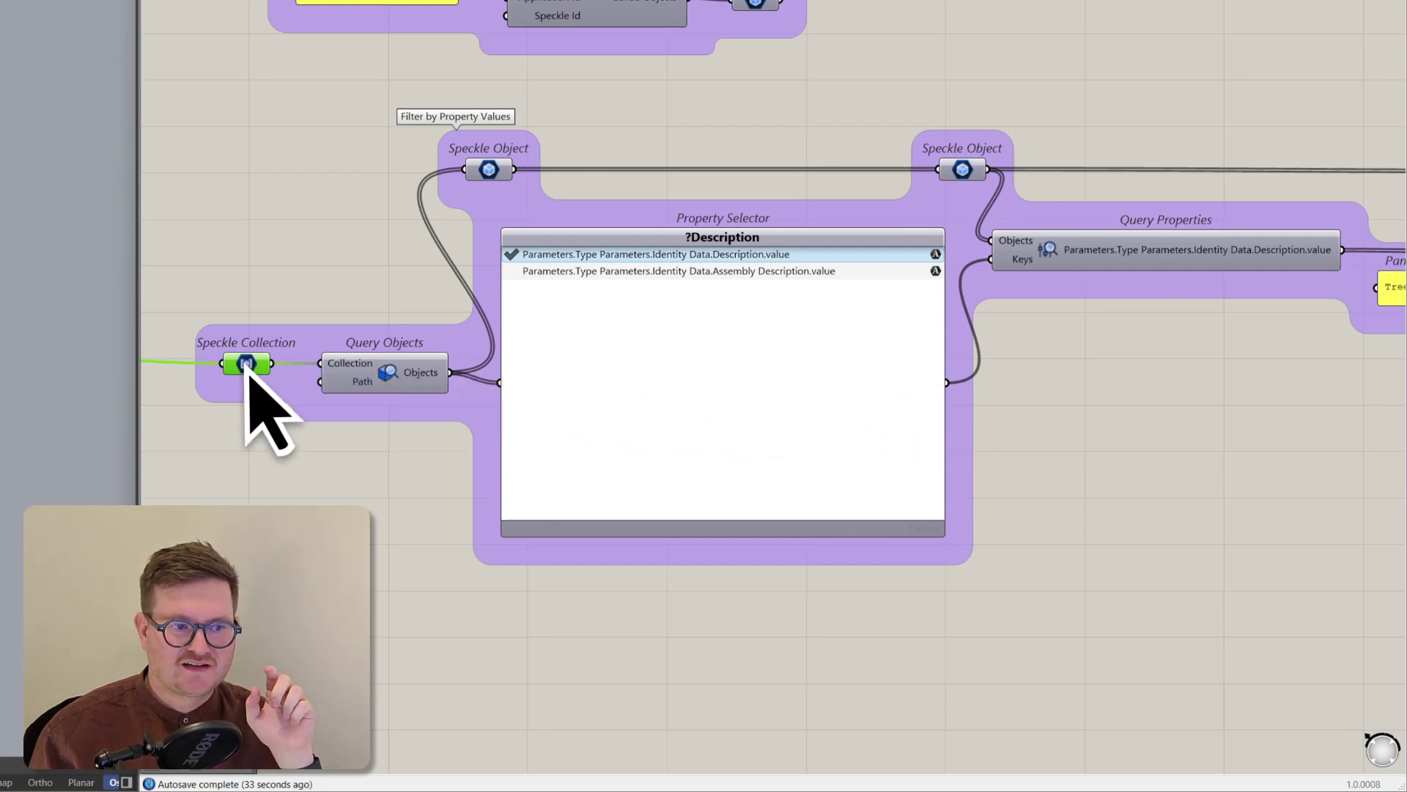
{"action": "left_click", "coordinate": [389, 375]}
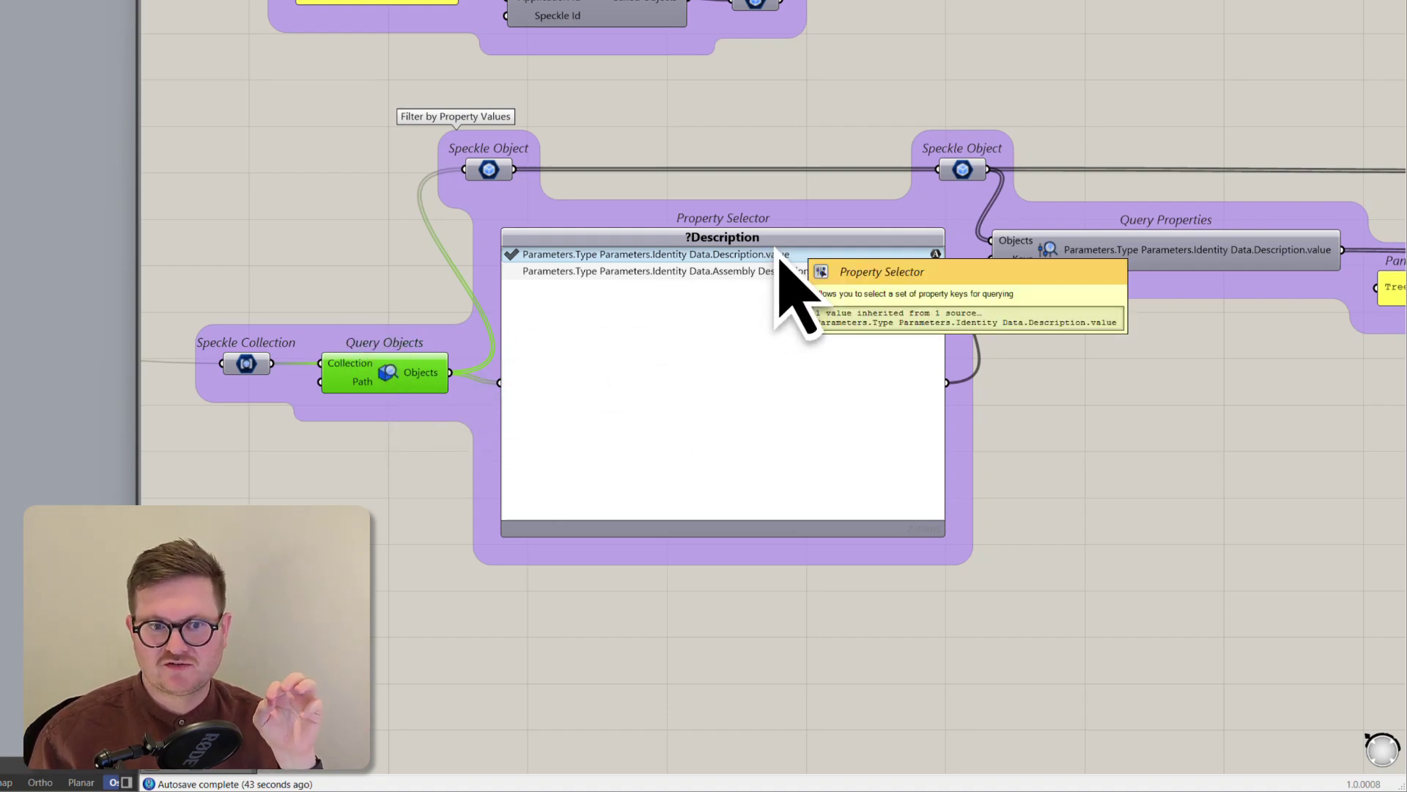
{"action": "left_click", "coordinate": [792, 359]}
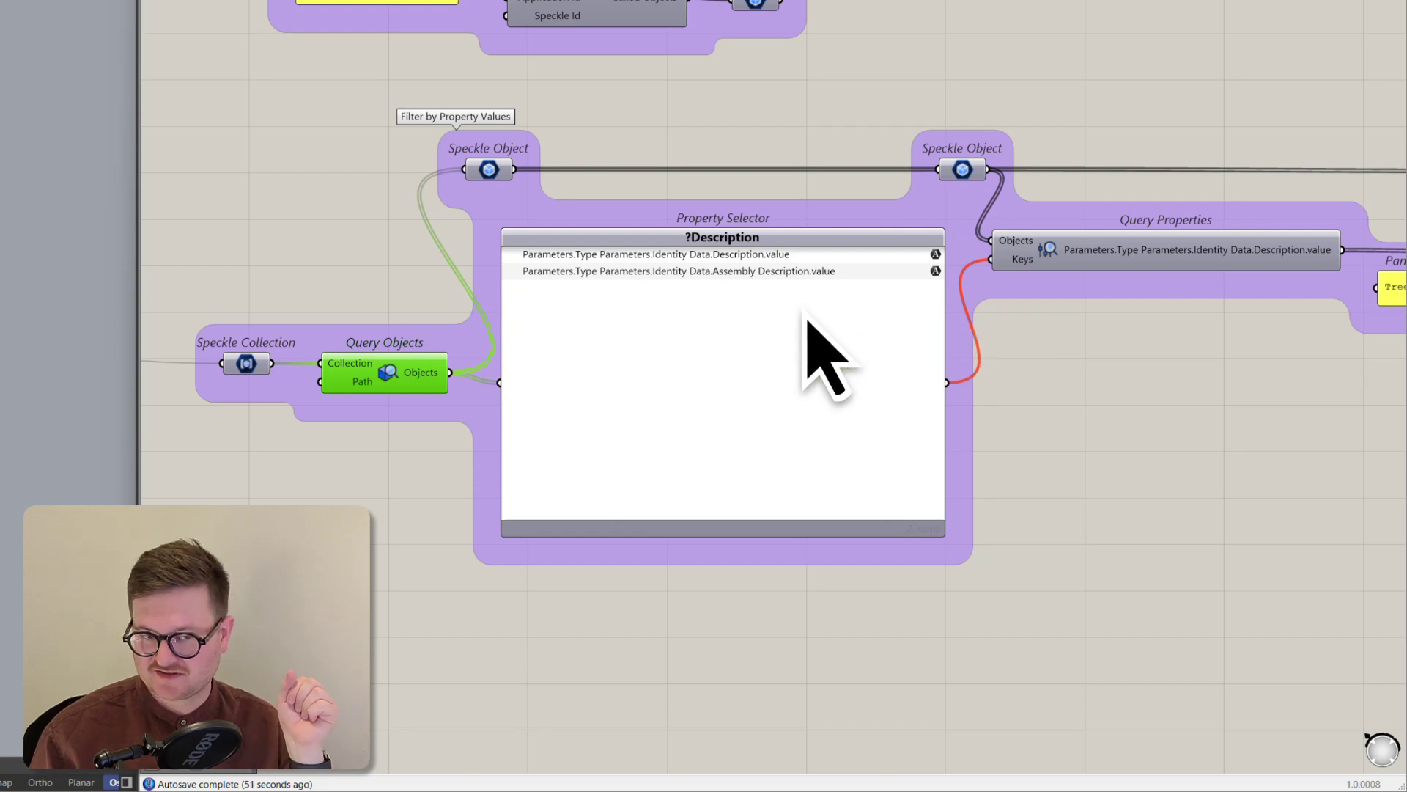
{"action": "right_click_drag", "start_coordinate": [804, 306], "coordinate": [661, 309]}
{"action": "left_click", "coordinate": [647, 265]}
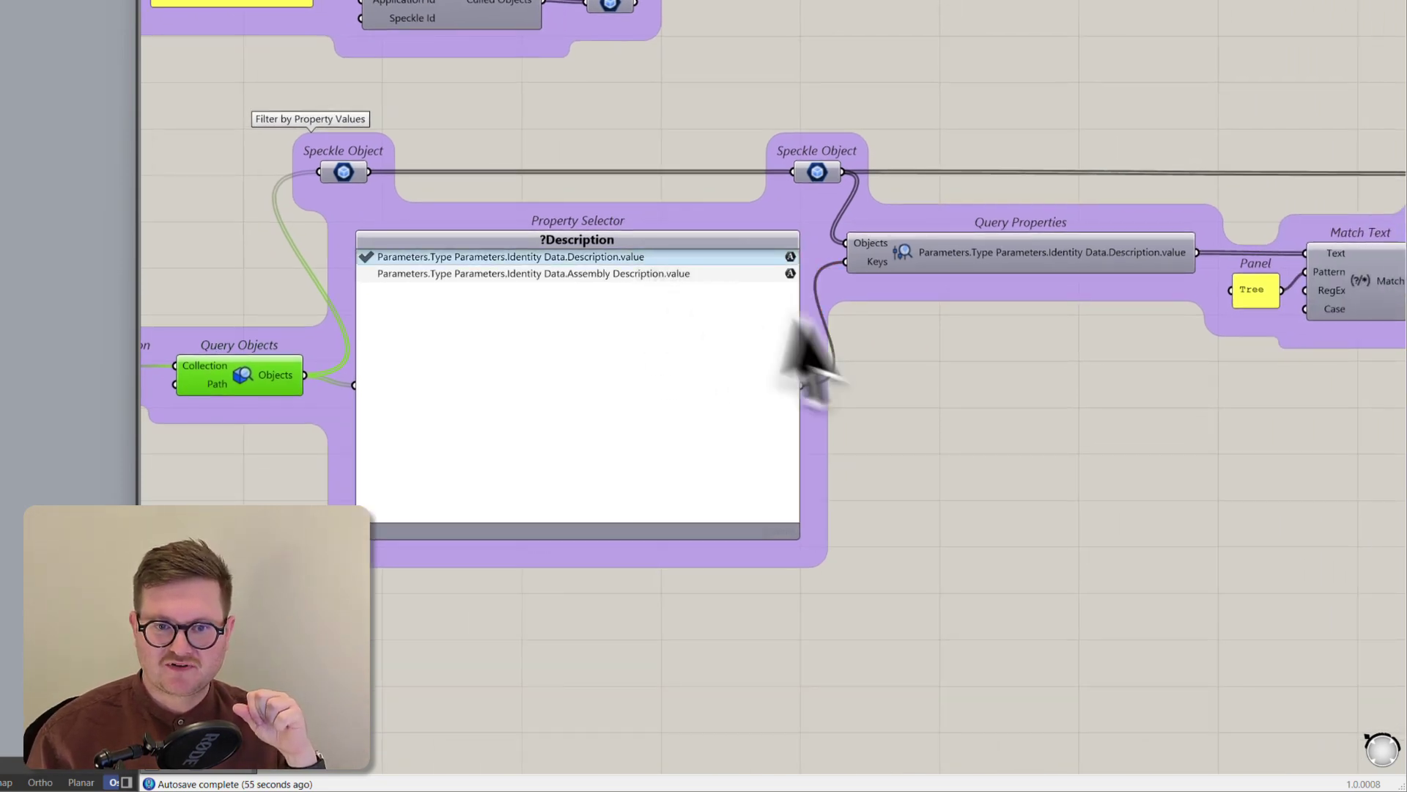
Read the Description values output by Query Properties in a temporary enlarged panel, and remove that panel
{"action": "right_click_drag", "start_coordinate": [1037, 424], "coordinate": [896, 396]}
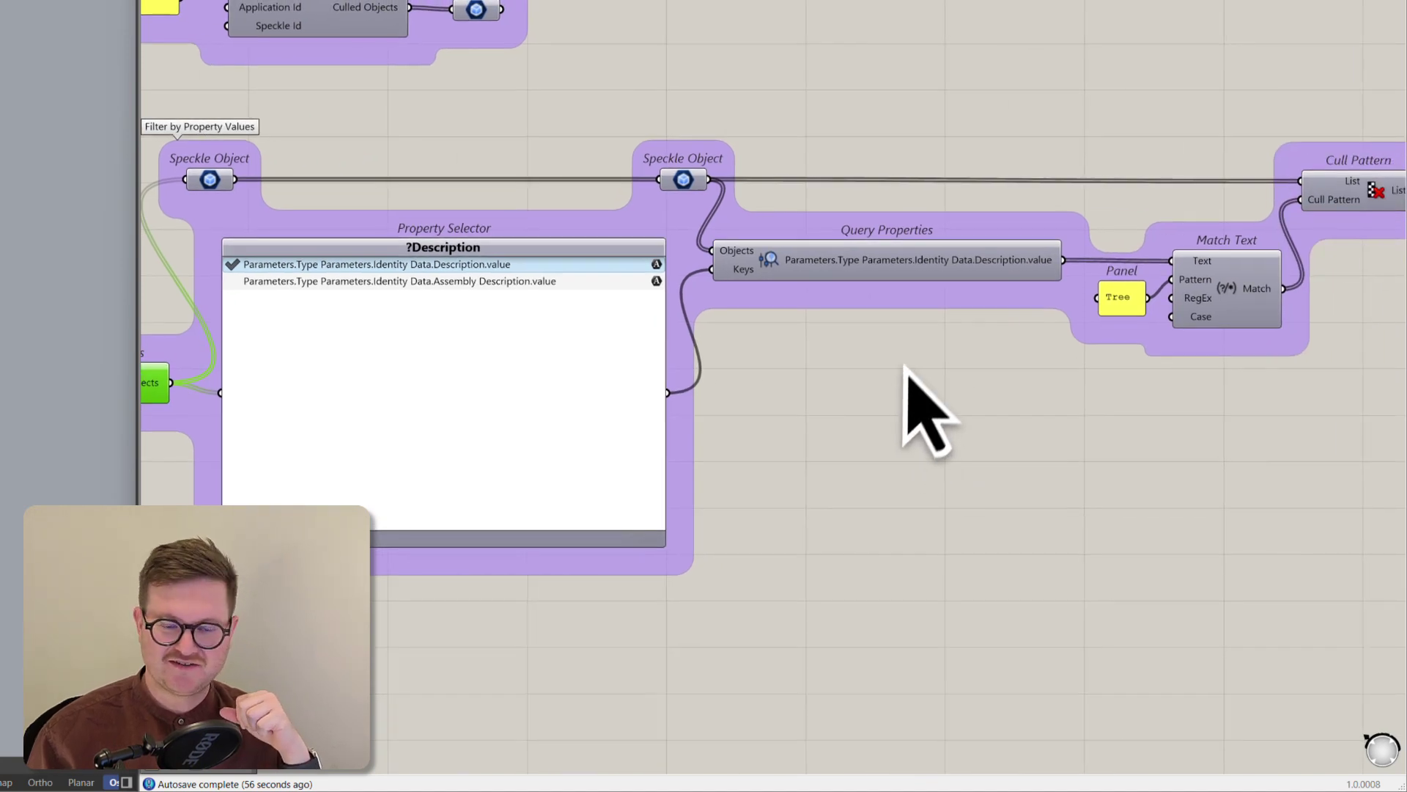
{"action": "left_click", "coordinate": [914, 271]}
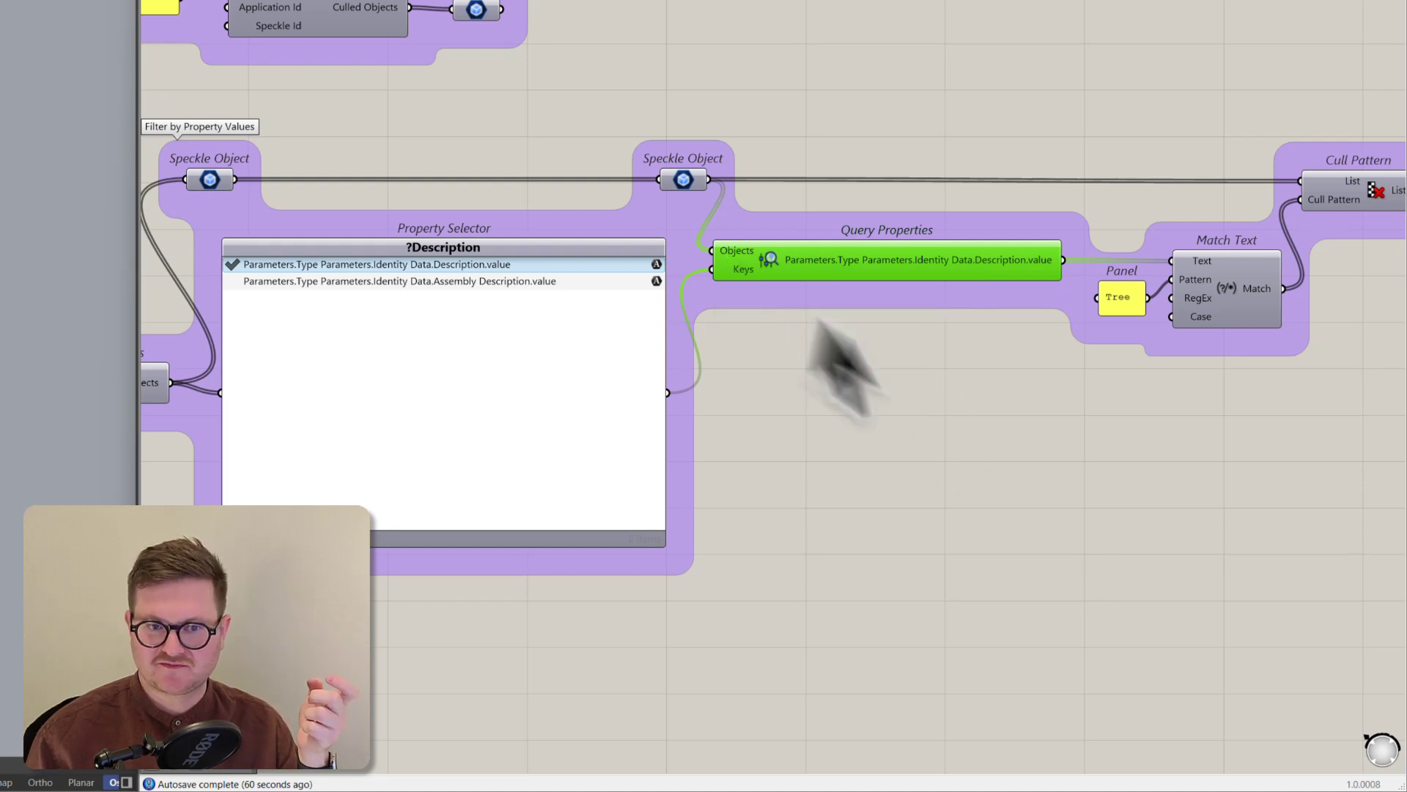
{"action": "scroll", "coordinate": [889, 386], "scroll_direction": "right", "scroll_amount": 3}
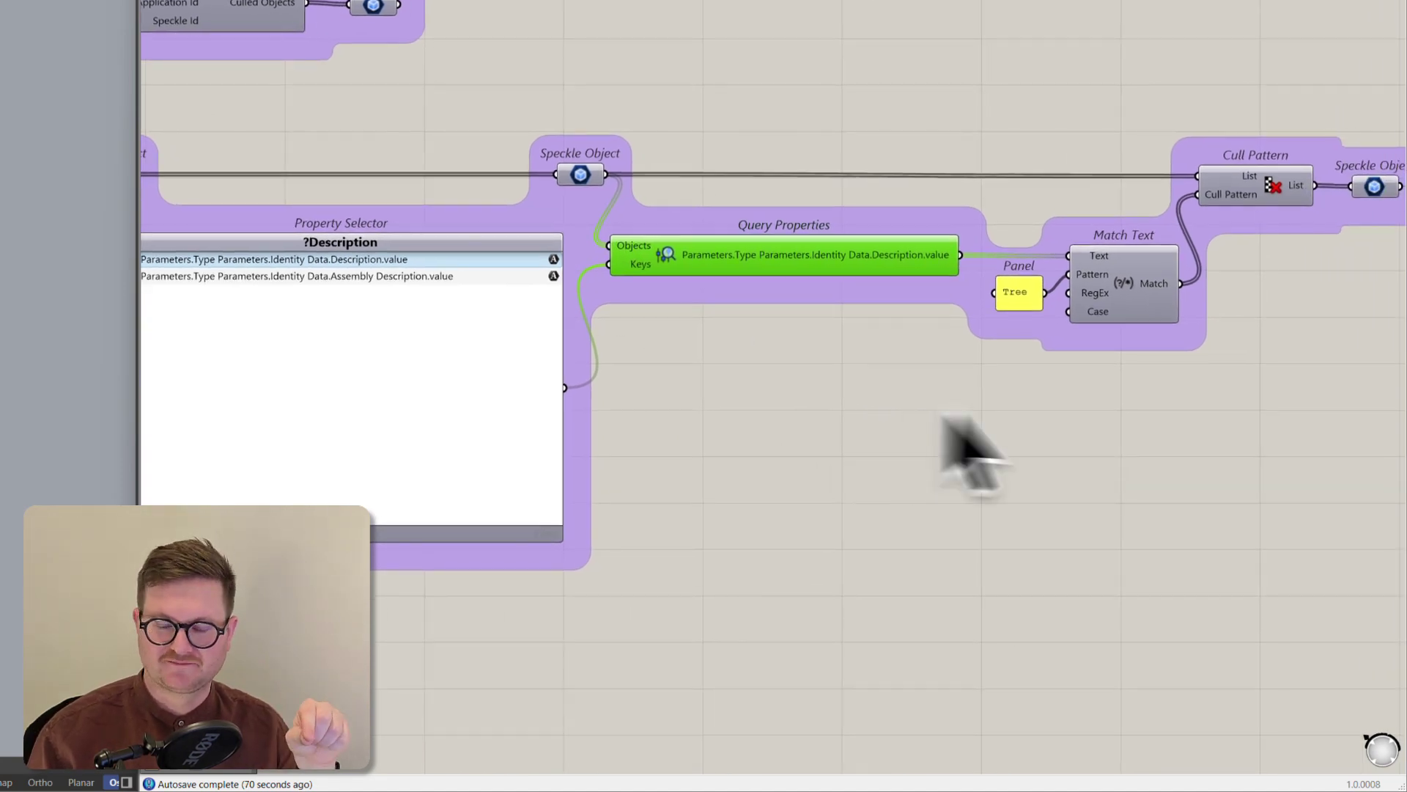
{"action": "left_click", "coordinate": [909, 415]}
{"action": "scroll", "coordinate": [901, 417], "scroll_direction": "right", "scroll_amount": 3}
{"action": "double_click", "coordinate": [880, 402]}
{"action": "type", "text": "//"}
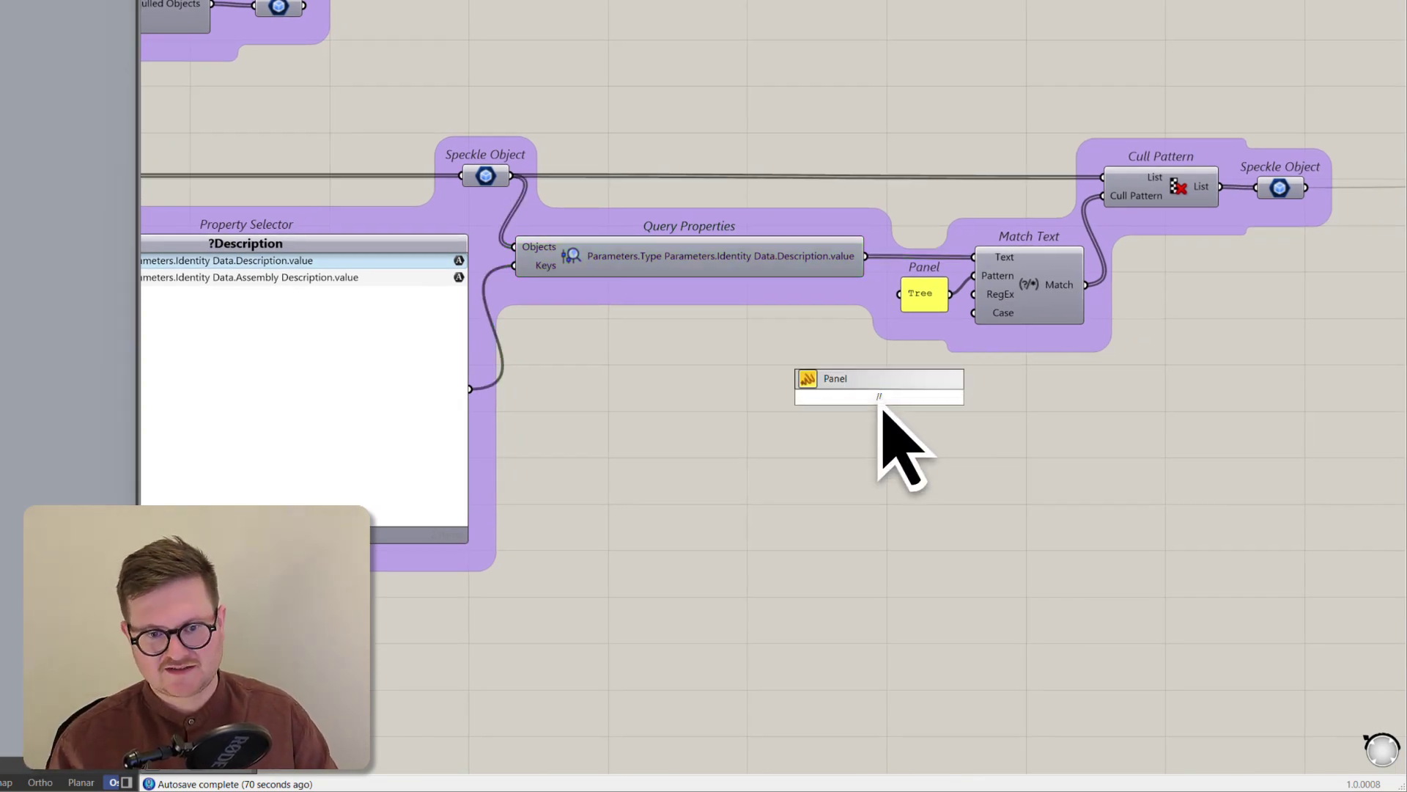
{"action": "key", "text": "Return"}
{"action": "left_click_drag", "start_coordinate": [866, 256], "coordinate": [805, 397]}
{"action": "left_click_drag", "start_coordinate": [953, 443], "coordinate": [1110, 642]}
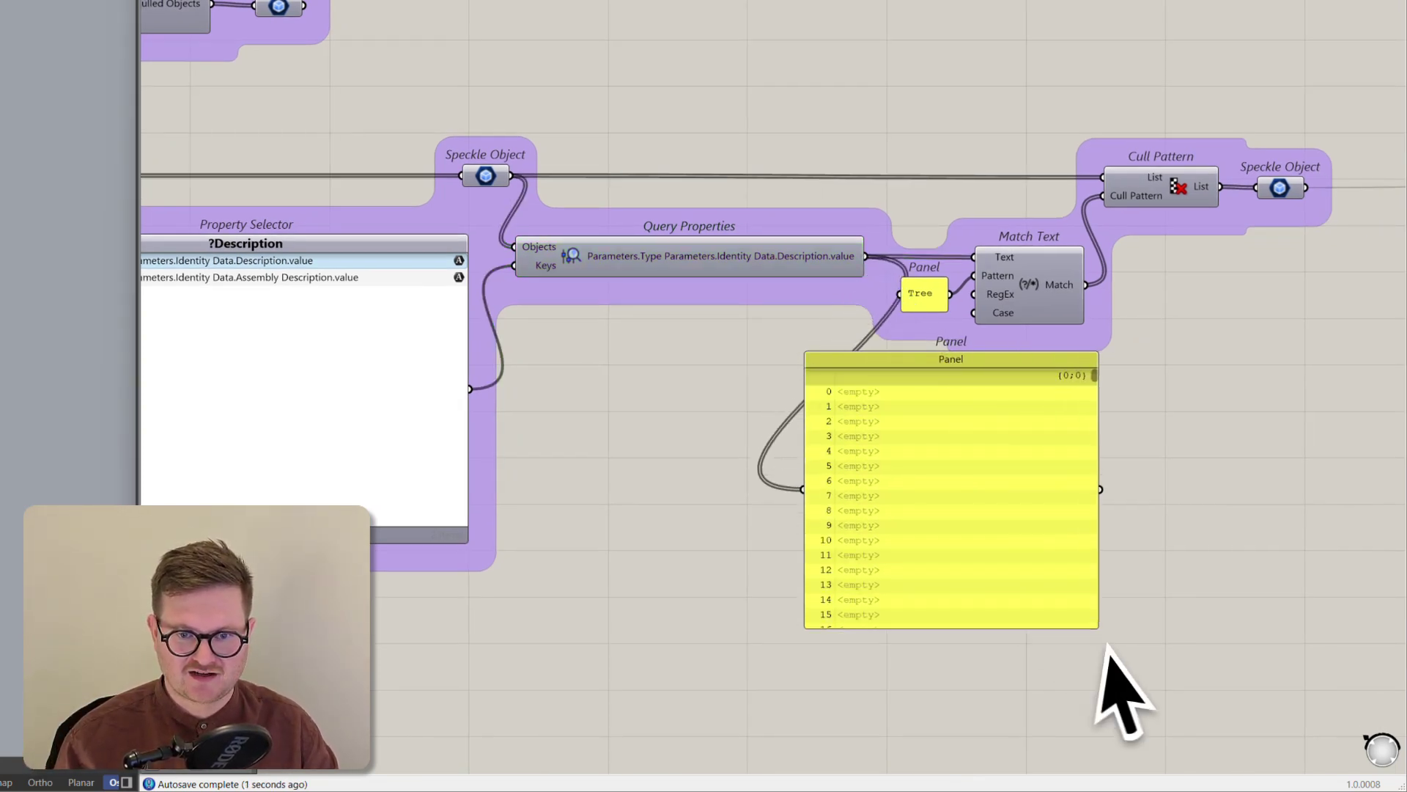
{"action": "left_click_drag", "start_coordinate": [1108, 377], "coordinate": [1114, 419]}
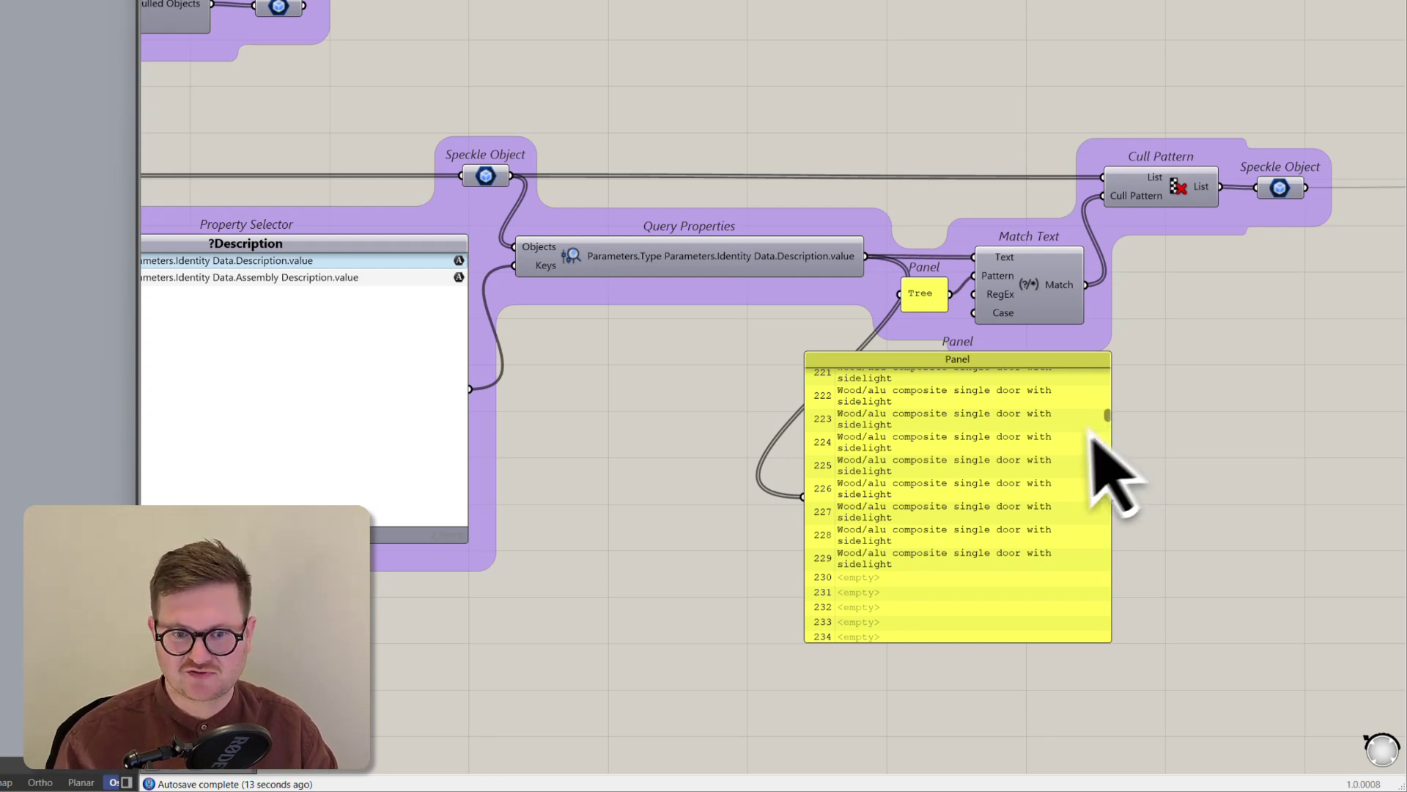
{"action": "left_click", "coordinate": [986, 480]}
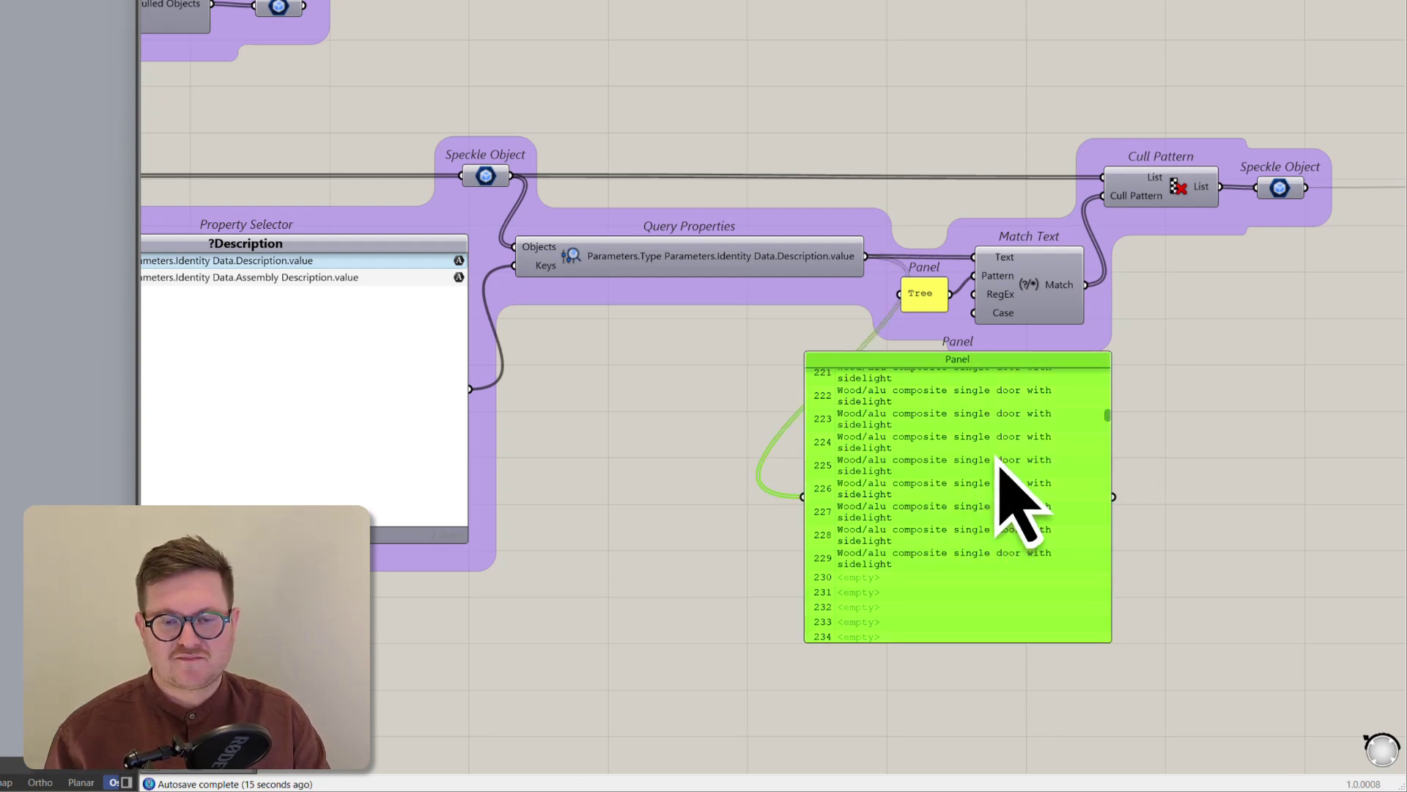
{"action": "key", "text": "Delete"}
Turn on the preview of the Speckle Object parameter fed by the Cull Pattern's List output
{"action": "right_click_drag", "start_coordinate": [1046, 465], "coordinate": [993, 470]}
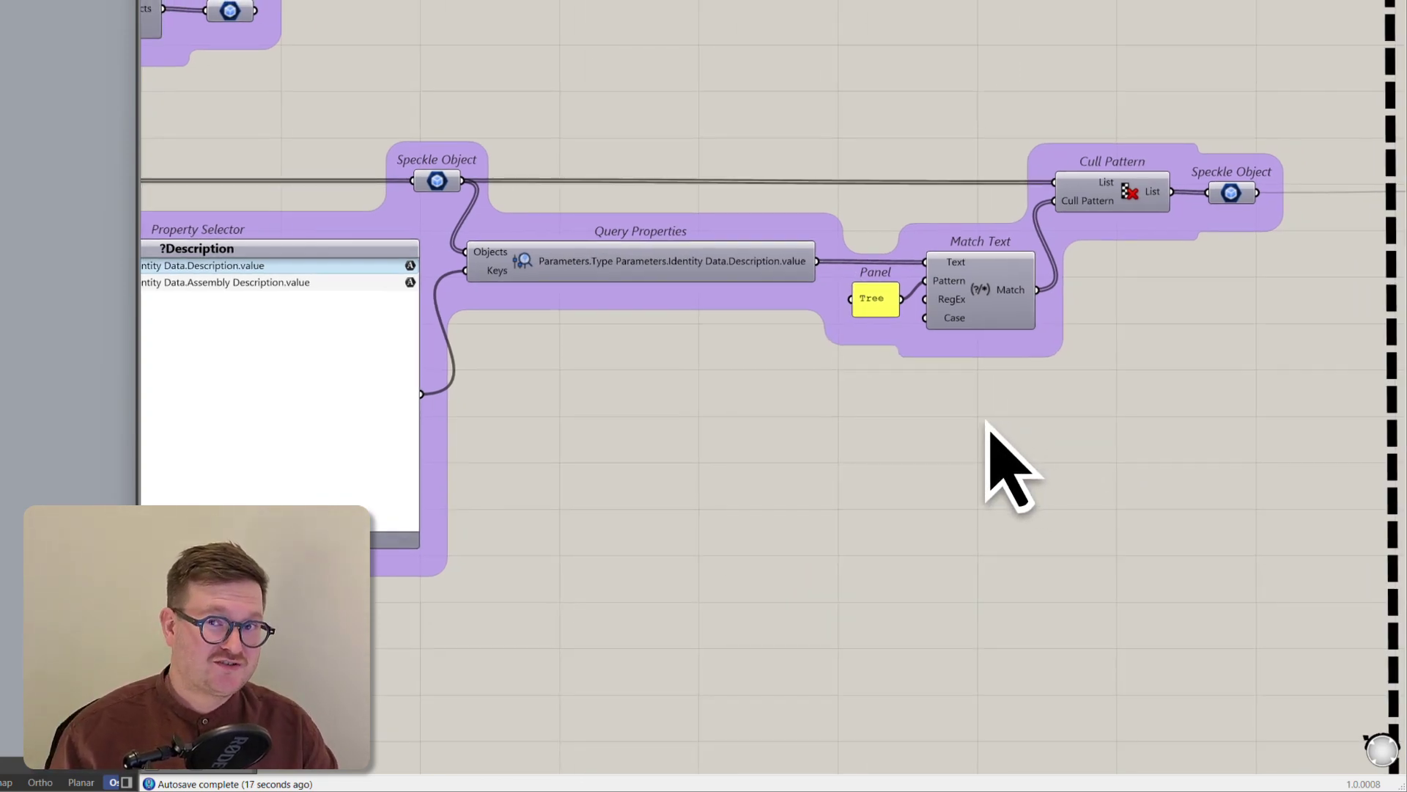
{"action": "right_click_drag", "start_coordinate": [986, 422], "coordinate": [924, 400]}
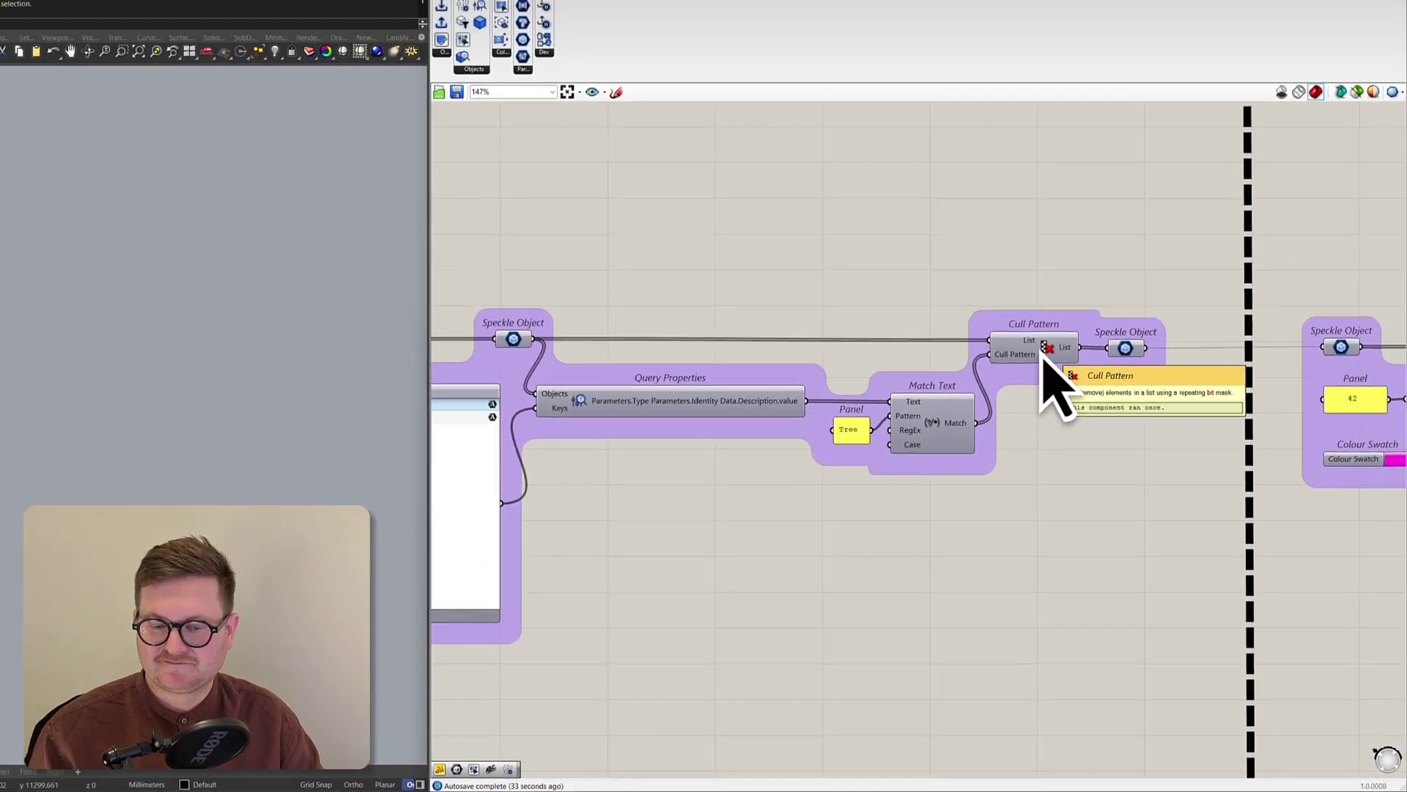
{"action": "left_click", "coordinate": [1049, 222]}
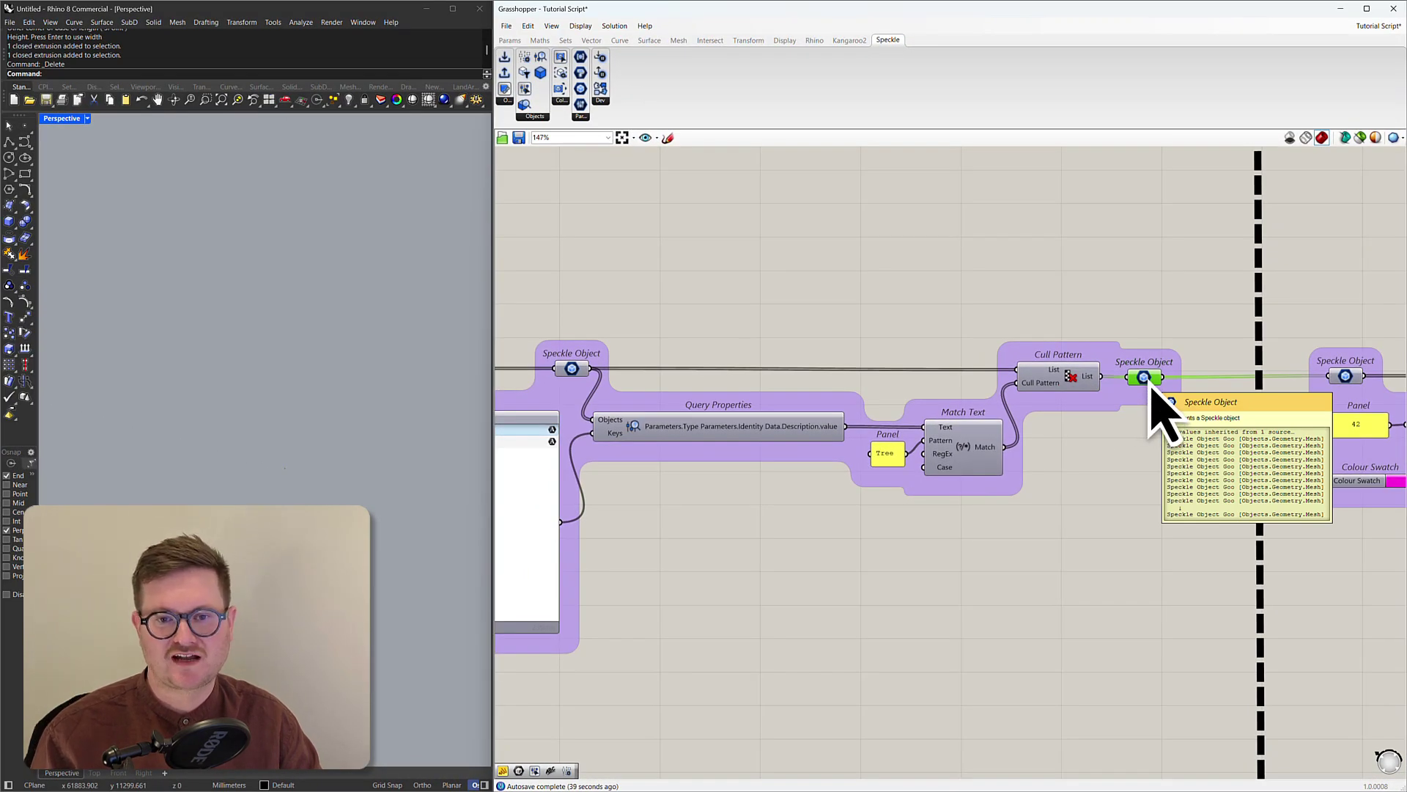
{"action": "right_click", "coordinate": [1153, 386]}
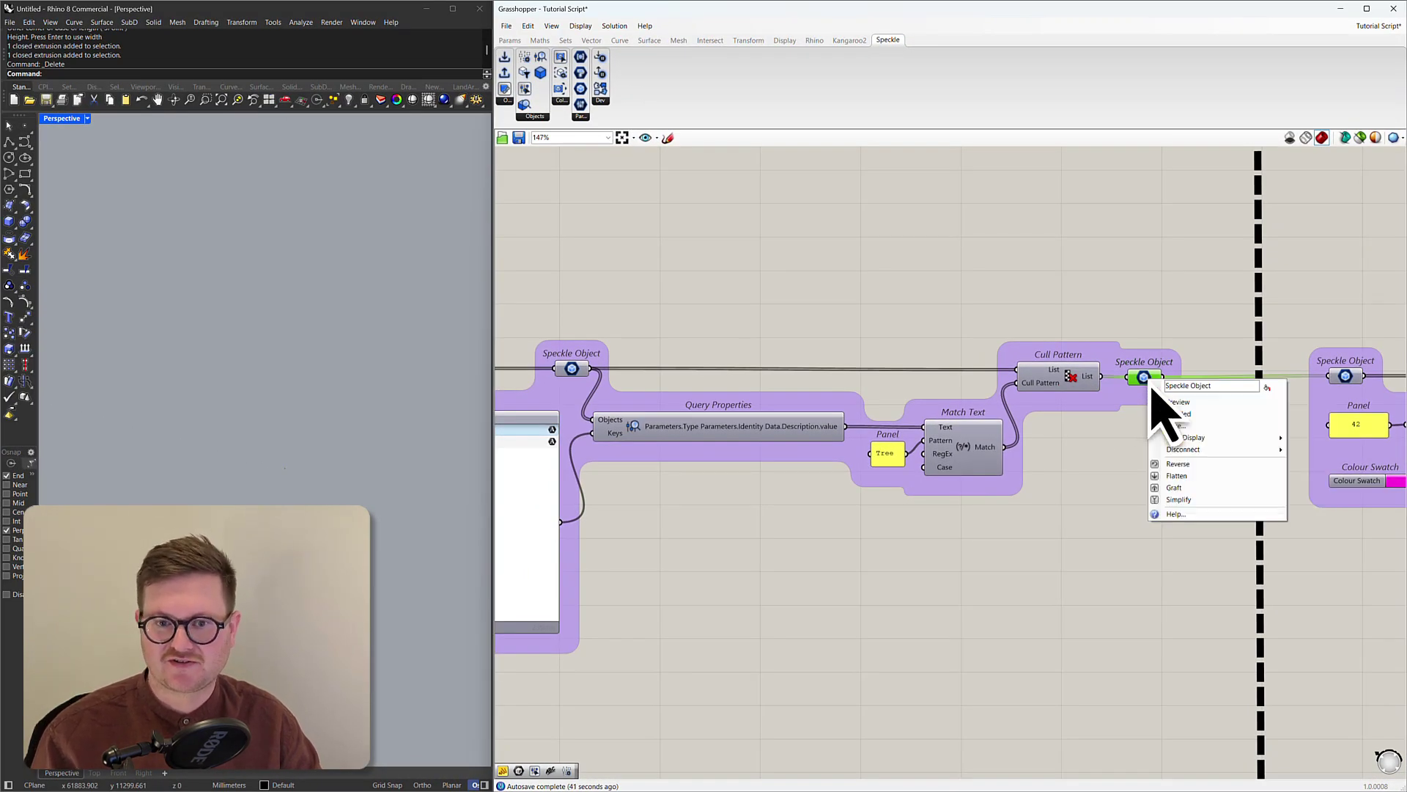
{"action": "left_click", "coordinate": [1176, 402]}
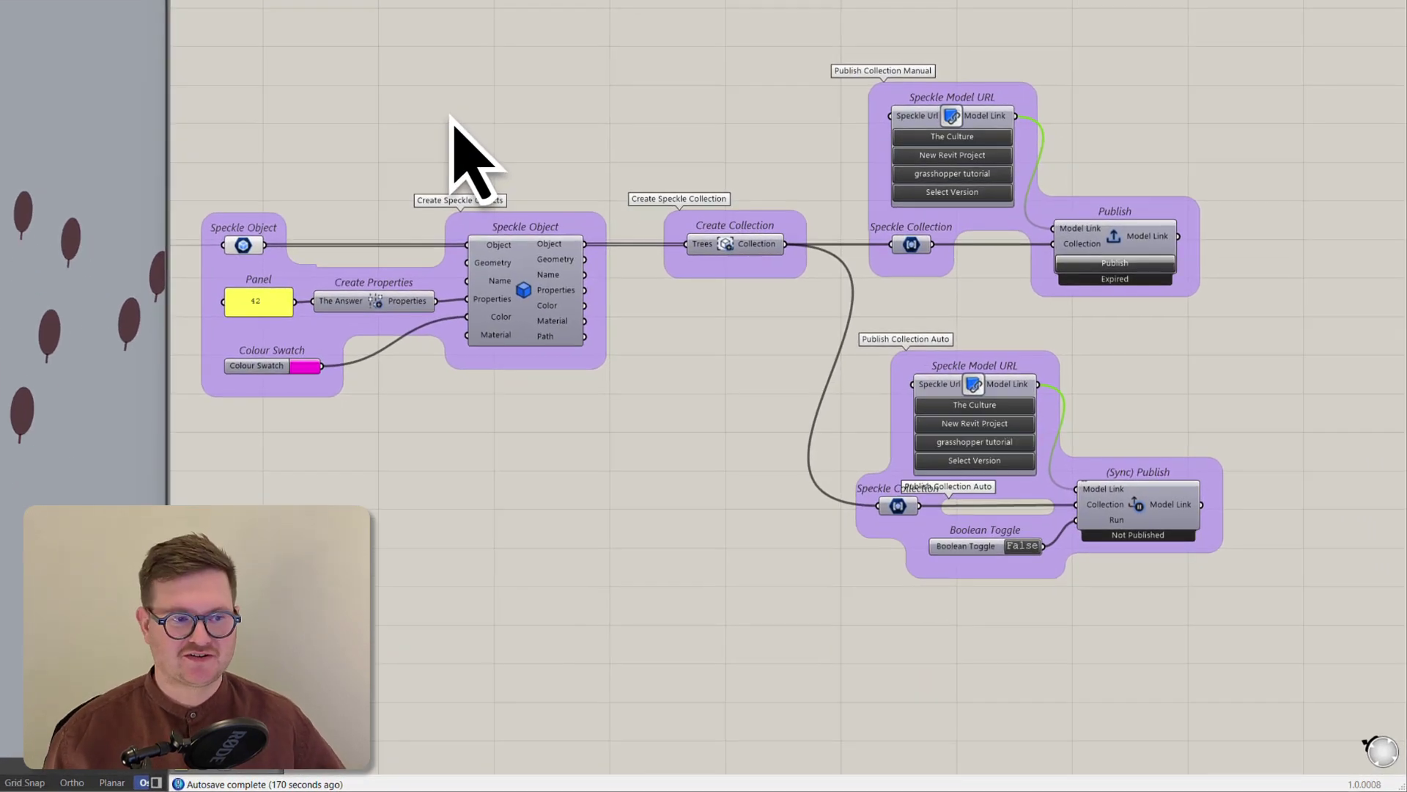
Examine the Create Speckle Objects group: the source Speckle Object, the Speckle Object component, and the 42 panel feeding The Answer in Create Properties
{"action": "left_click", "coordinate": [246, 246]}
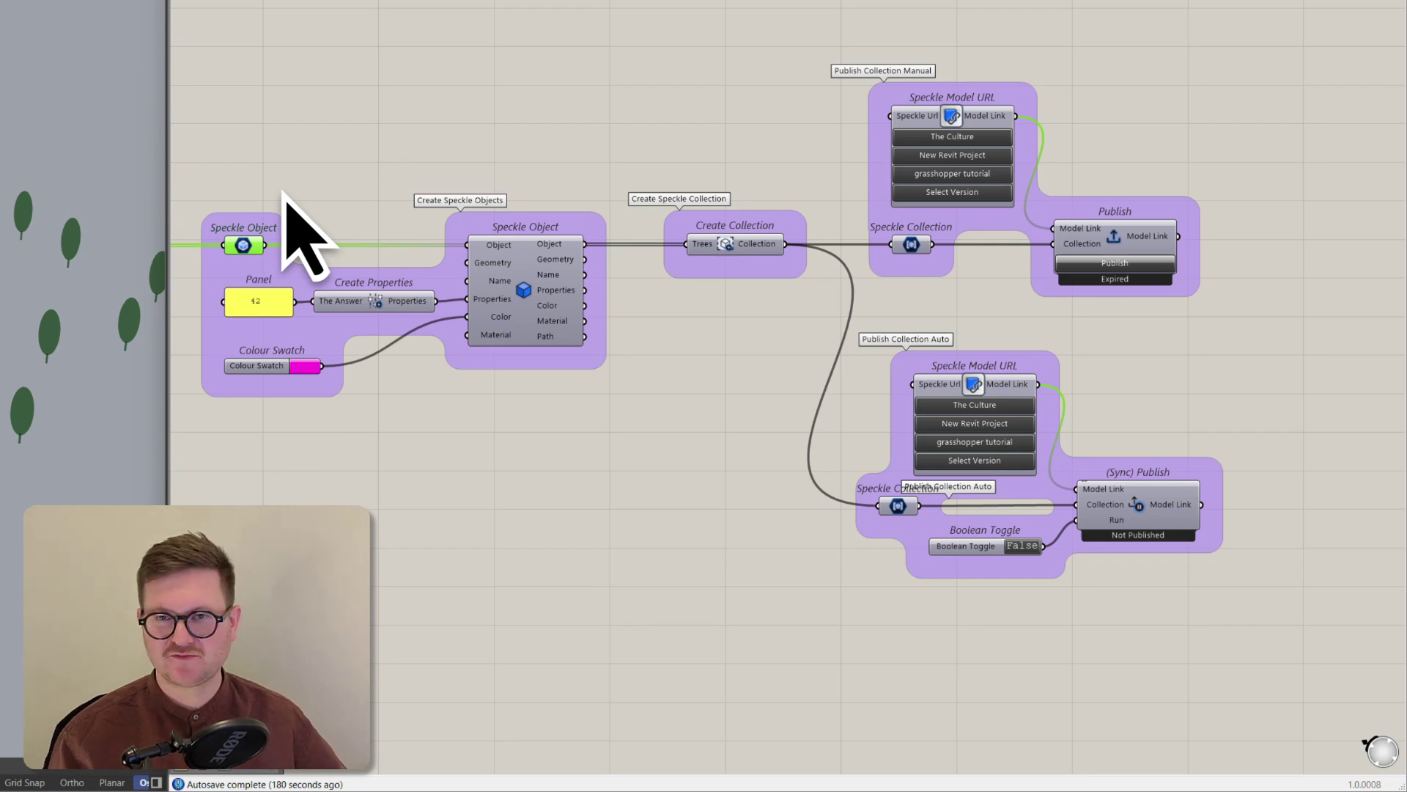
{"action": "left_click", "coordinate": [525, 298]}
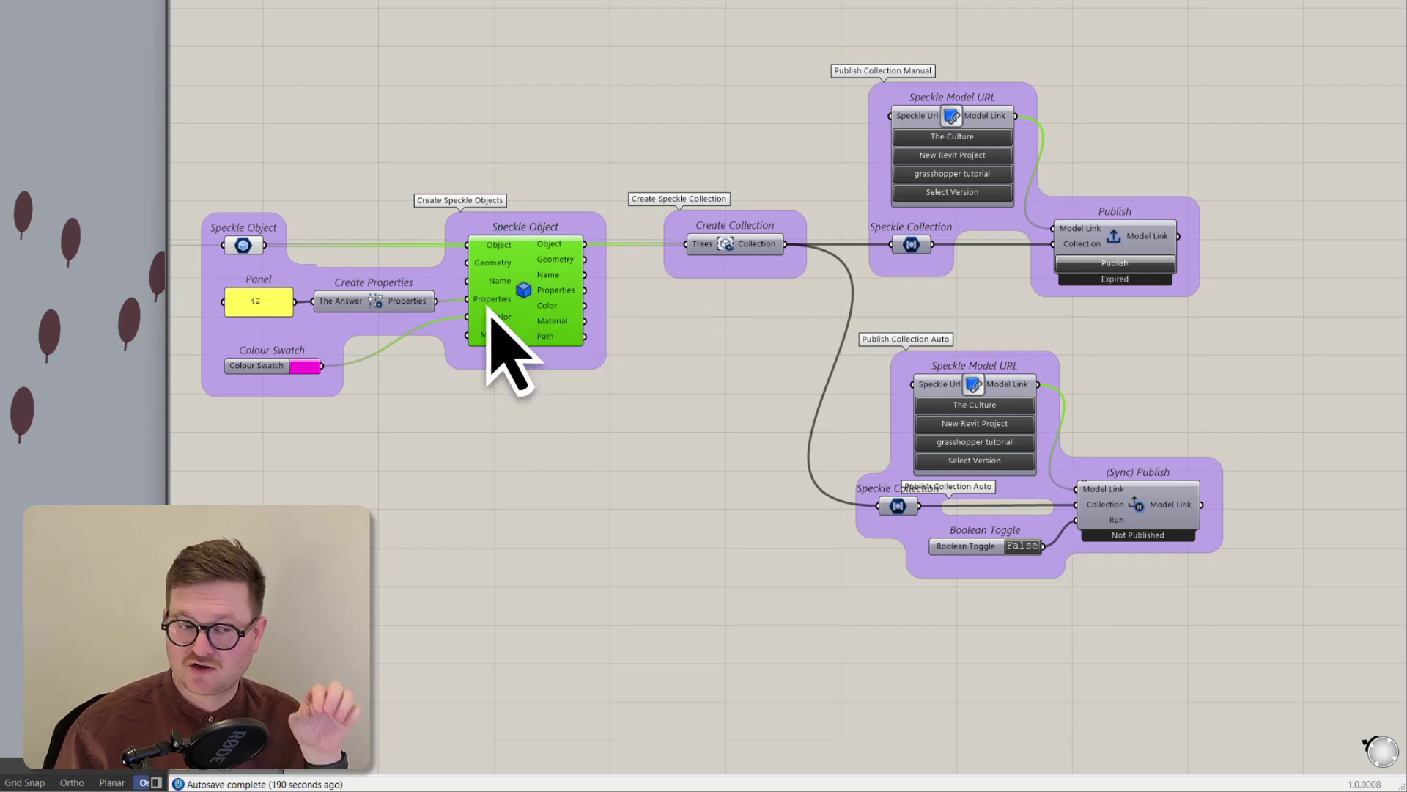
{"action": "mouse_move", "coordinate": [343, 321]}
{"action": "mouse_move", "coordinate": [257, 311]}
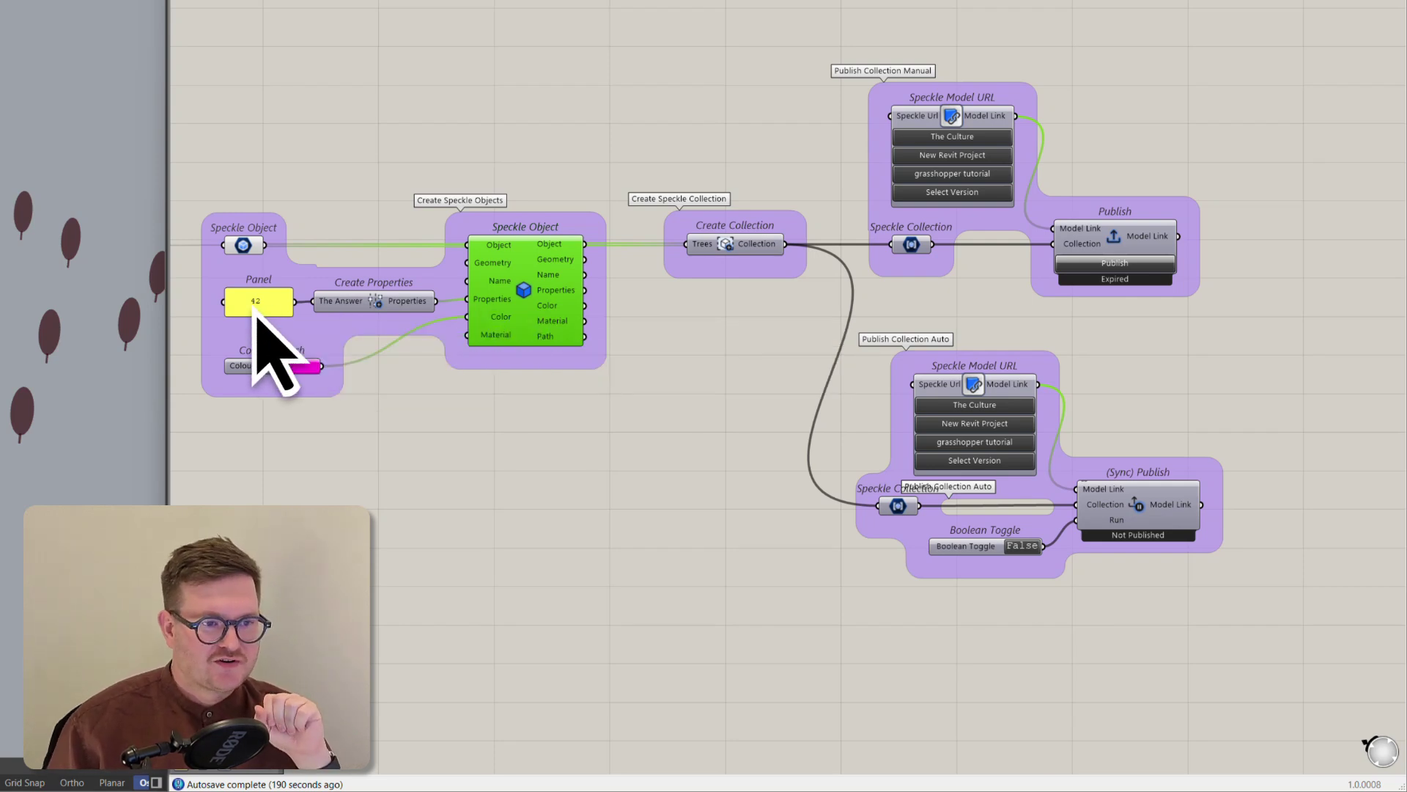
{"action": "scroll", "coordinate": [308, 316], "scroll_direction": "up", "scroll_amount": 5}
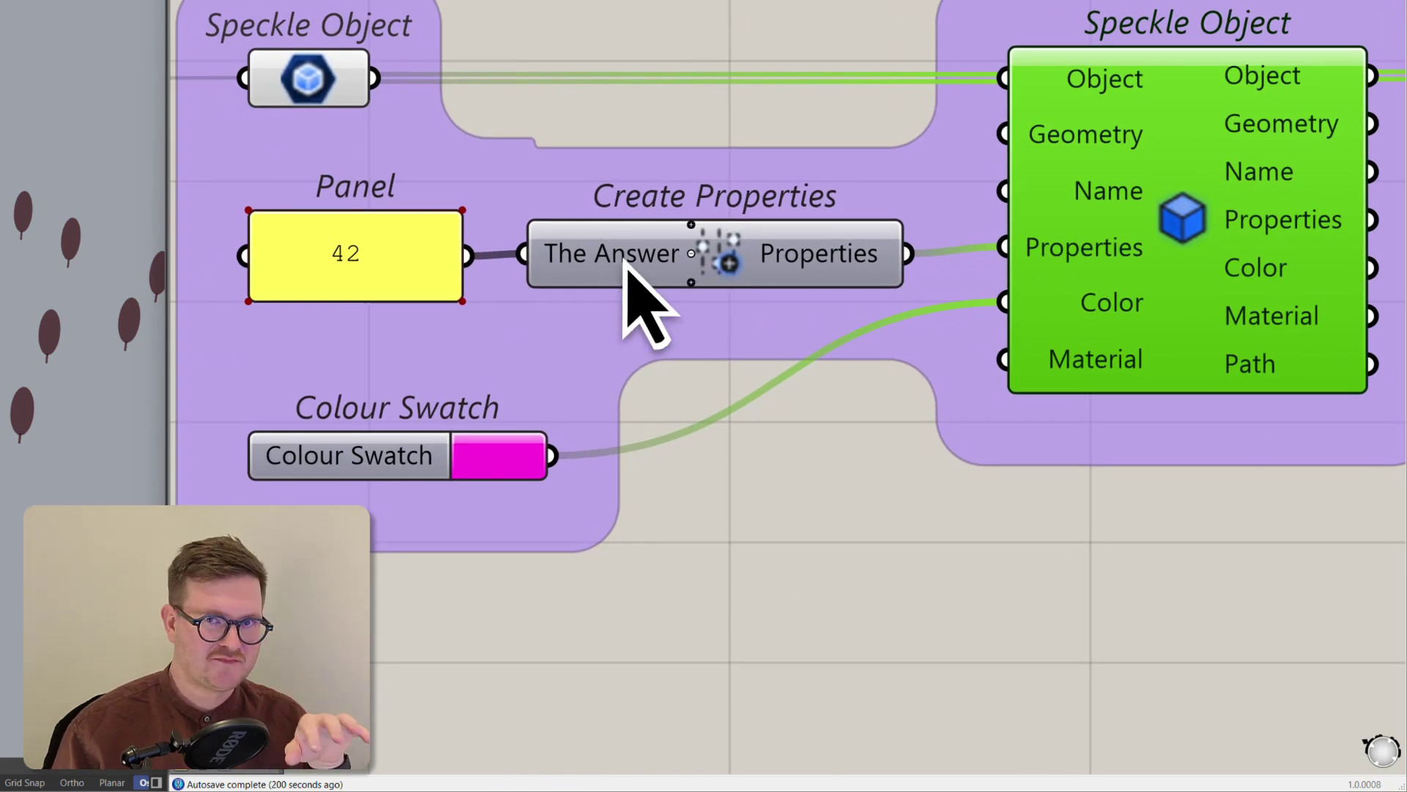
{"action": "mouse_move", "coordinate": [627, 262]}
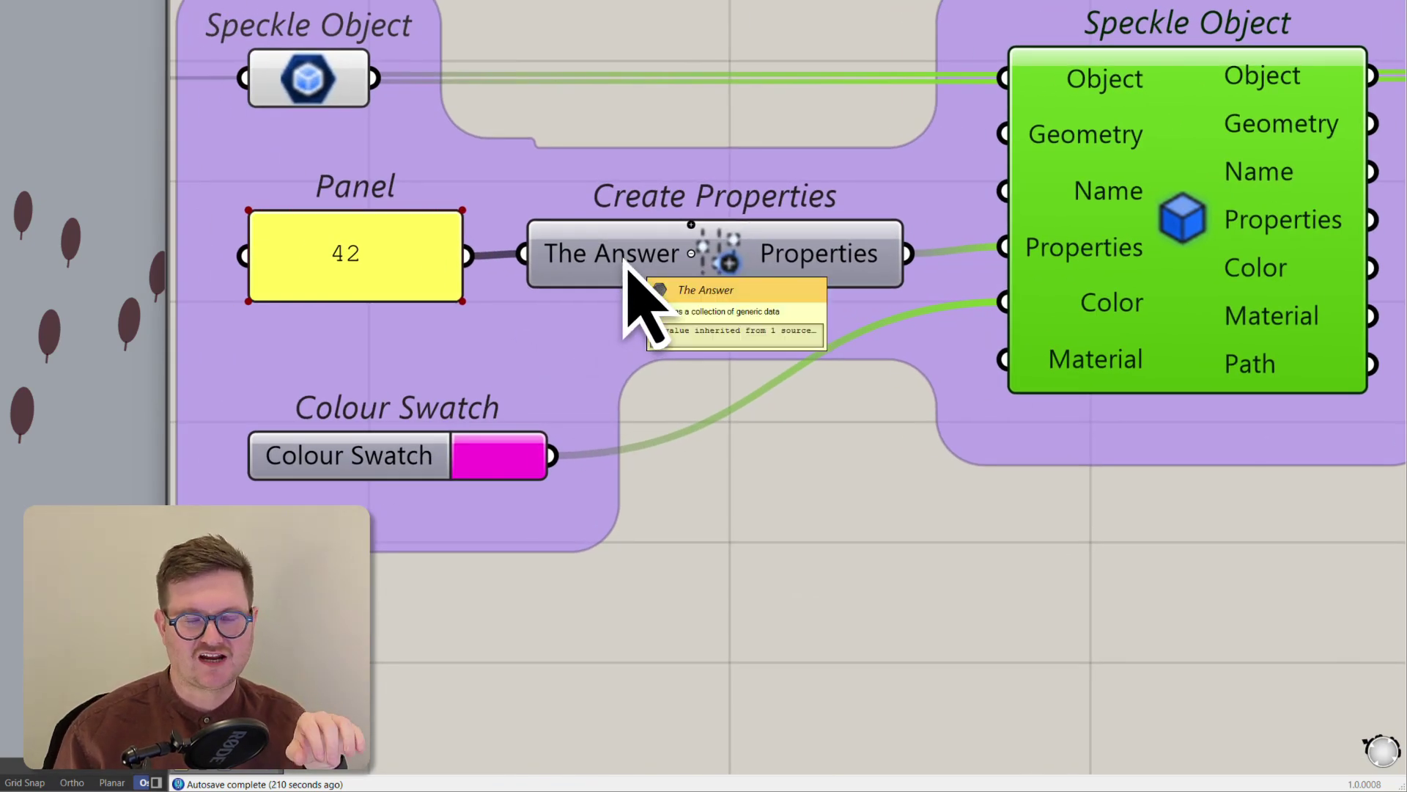
Add two extra property inputs to Create Properties and remove them again, keeping only The Answer
{"action": "left_click", "coordinate": [691, 282]}
{"action": "left_click", "coordinate": [691, 277]}
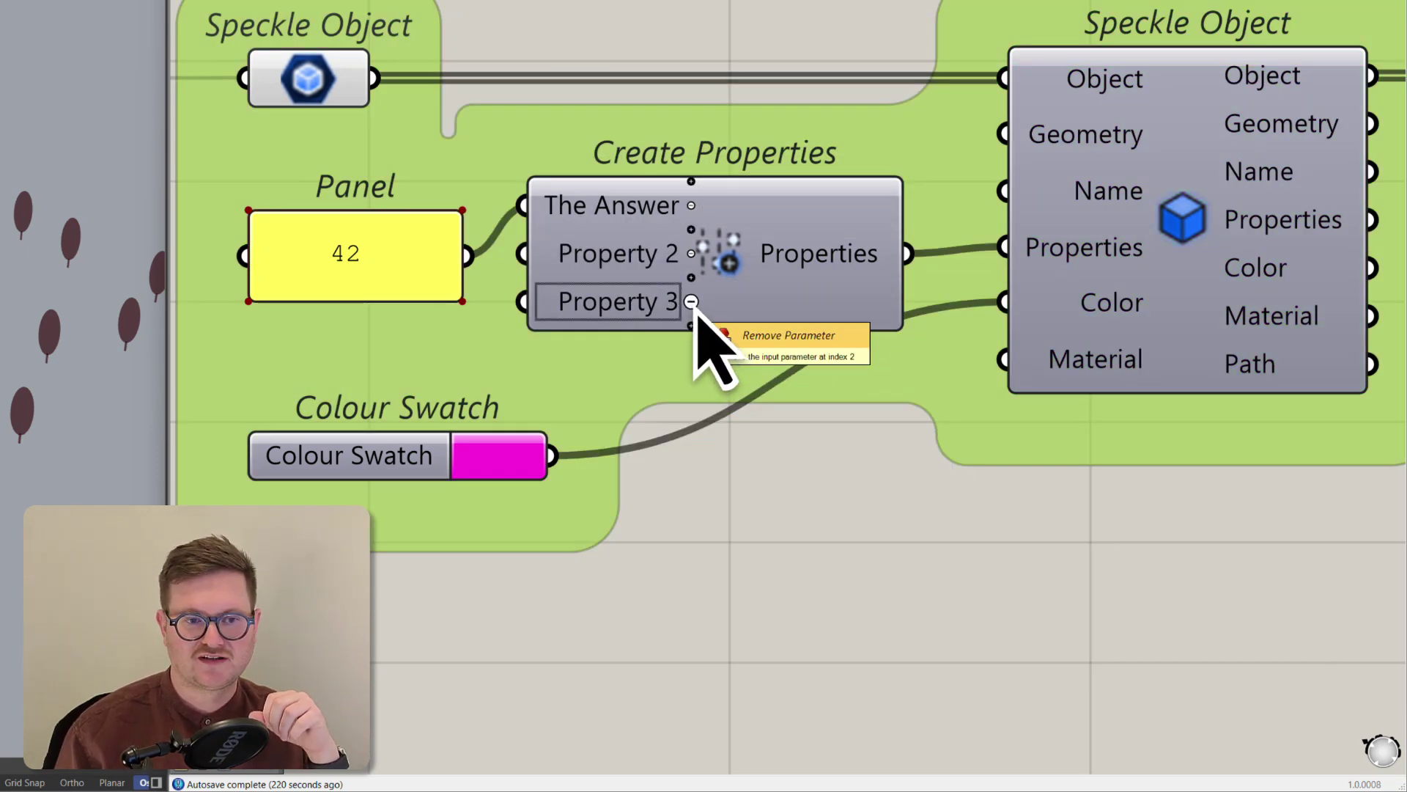
{"action": "left_click", "coordinate": [691, 301]}
{"action": "left_click", "coordinate": [691, 277]}
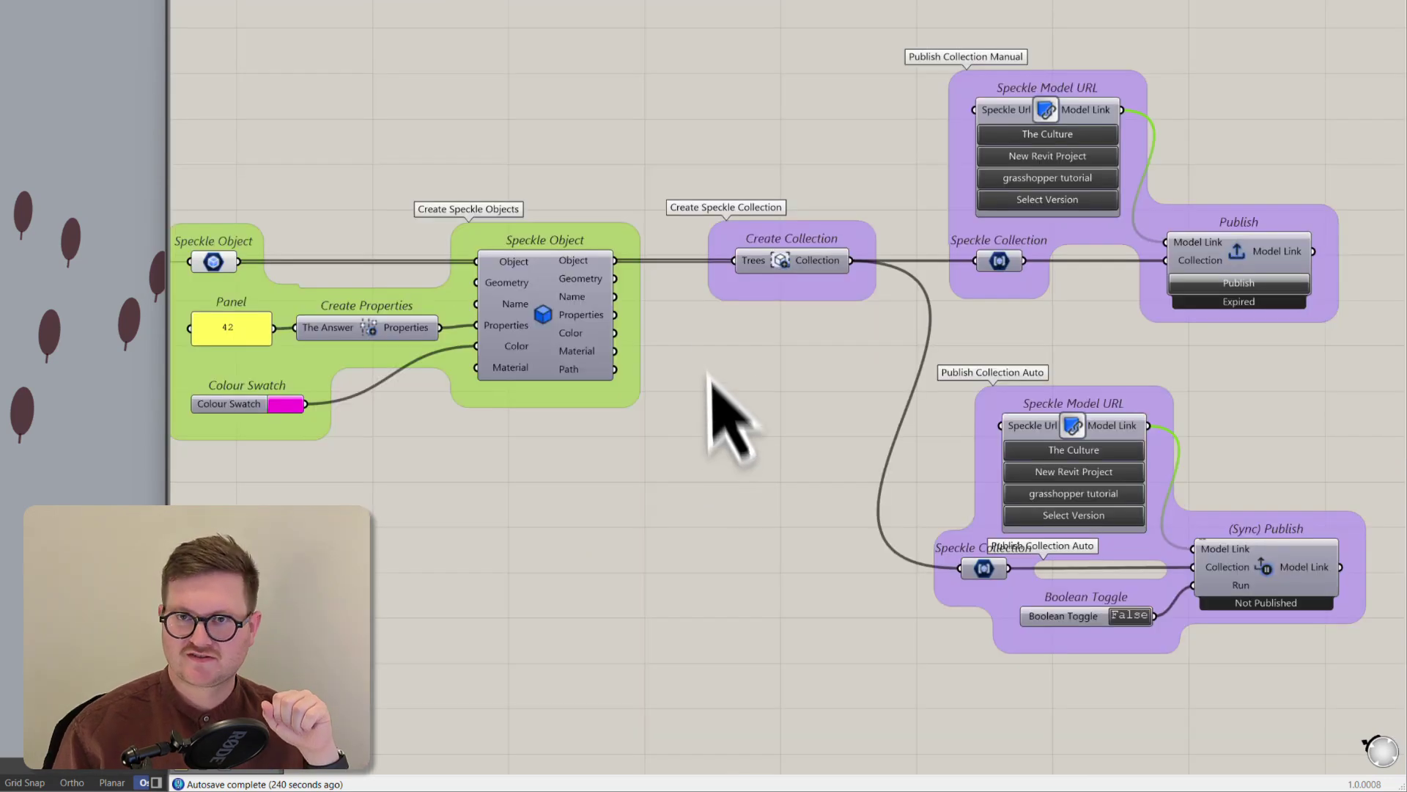
Read the Object output of the Speckle Object component in a temporary enlarged panel, and remove that panel
{"action": "double_click", "coordinate": [667, 157]}
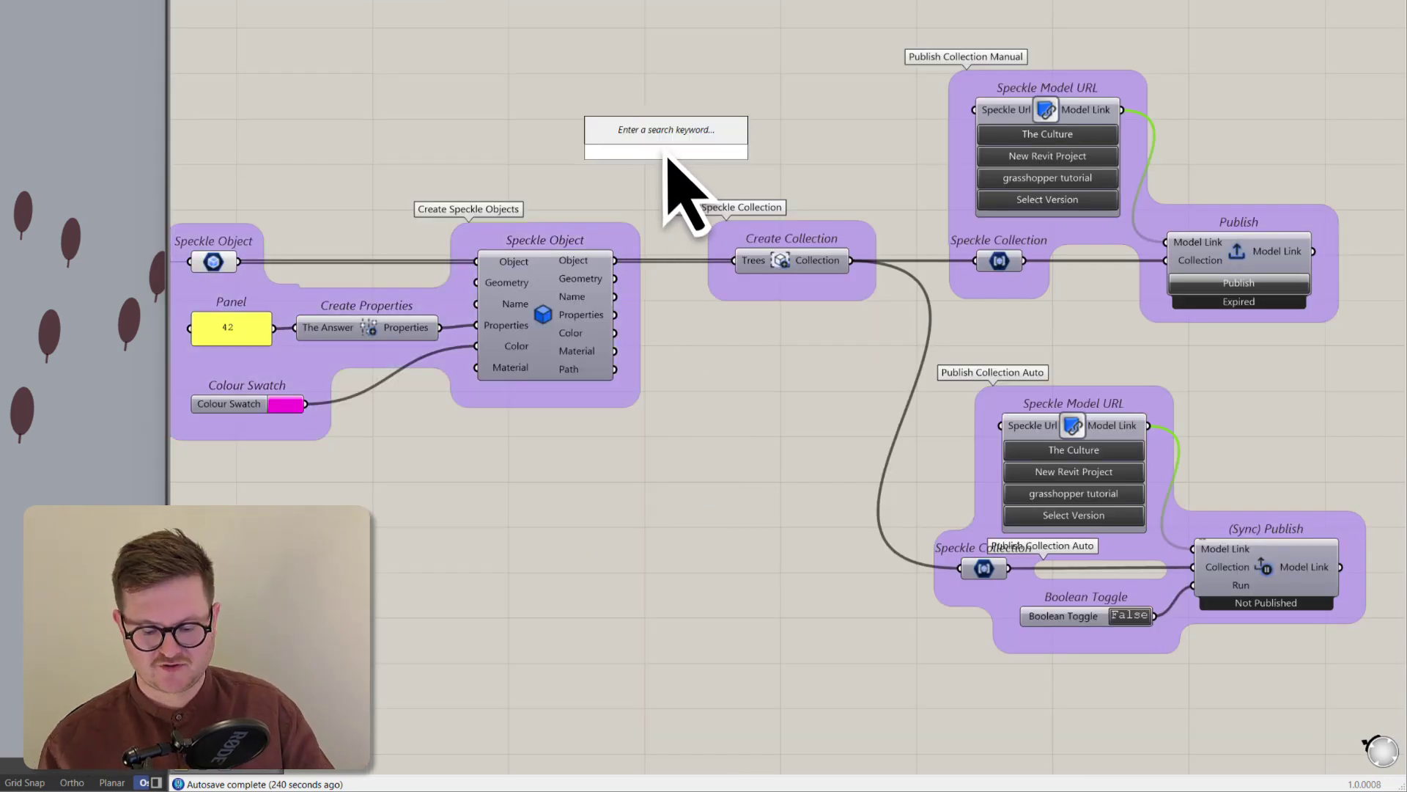
{"action": "type", "text": "panel"}
{"action": "key", "text": "Return"}
{"action": "left_click_drag", "start_coordinate": [667, 158], "coordinate": [730, 139]}
{"action": "left_click_drag", "start_coordinate": [616, 260], "coordinate": [661, 130]}
{"action": "left_click_drag", "start_coordinate": [806, 176], "coordinate": [879, 580]}
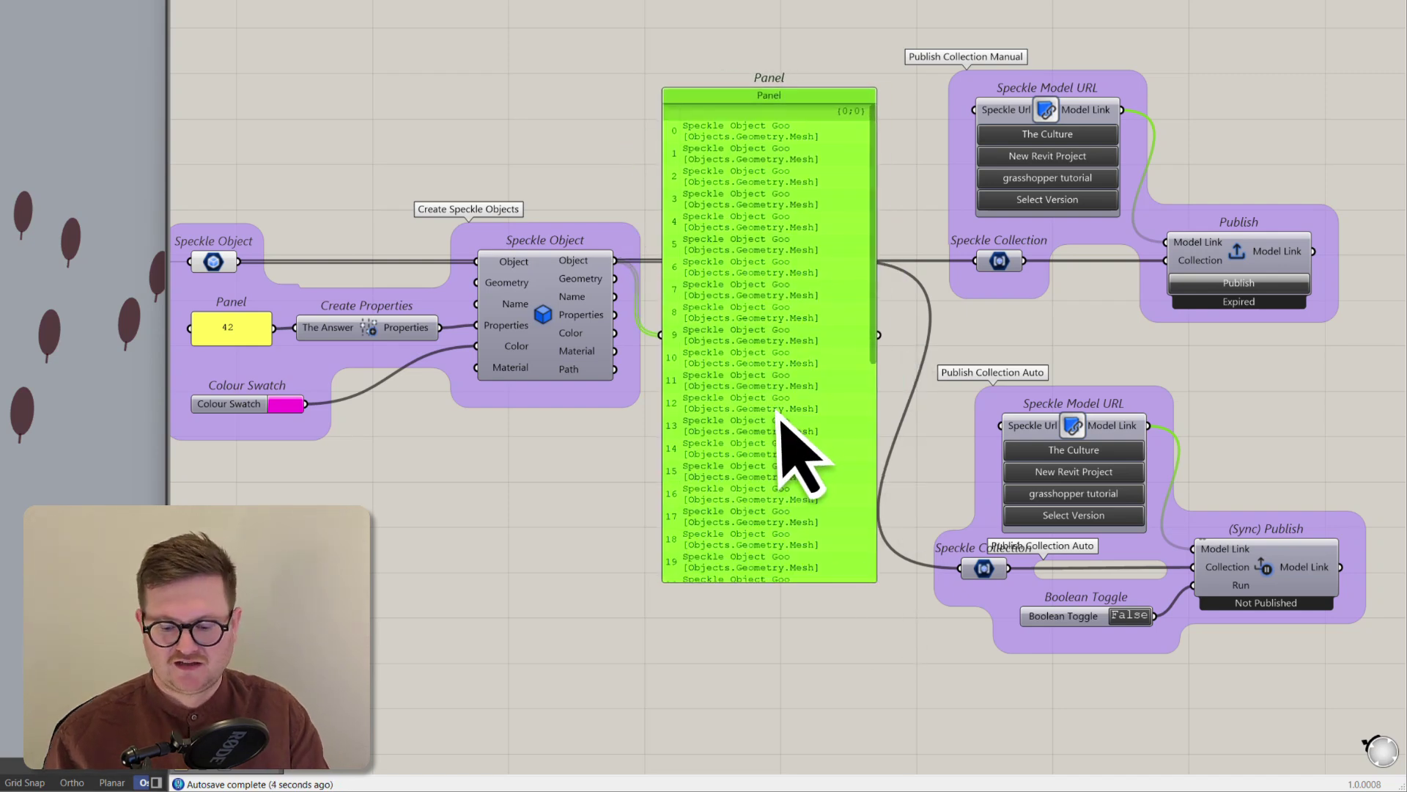
{"action": "key", "text": "Delete"}
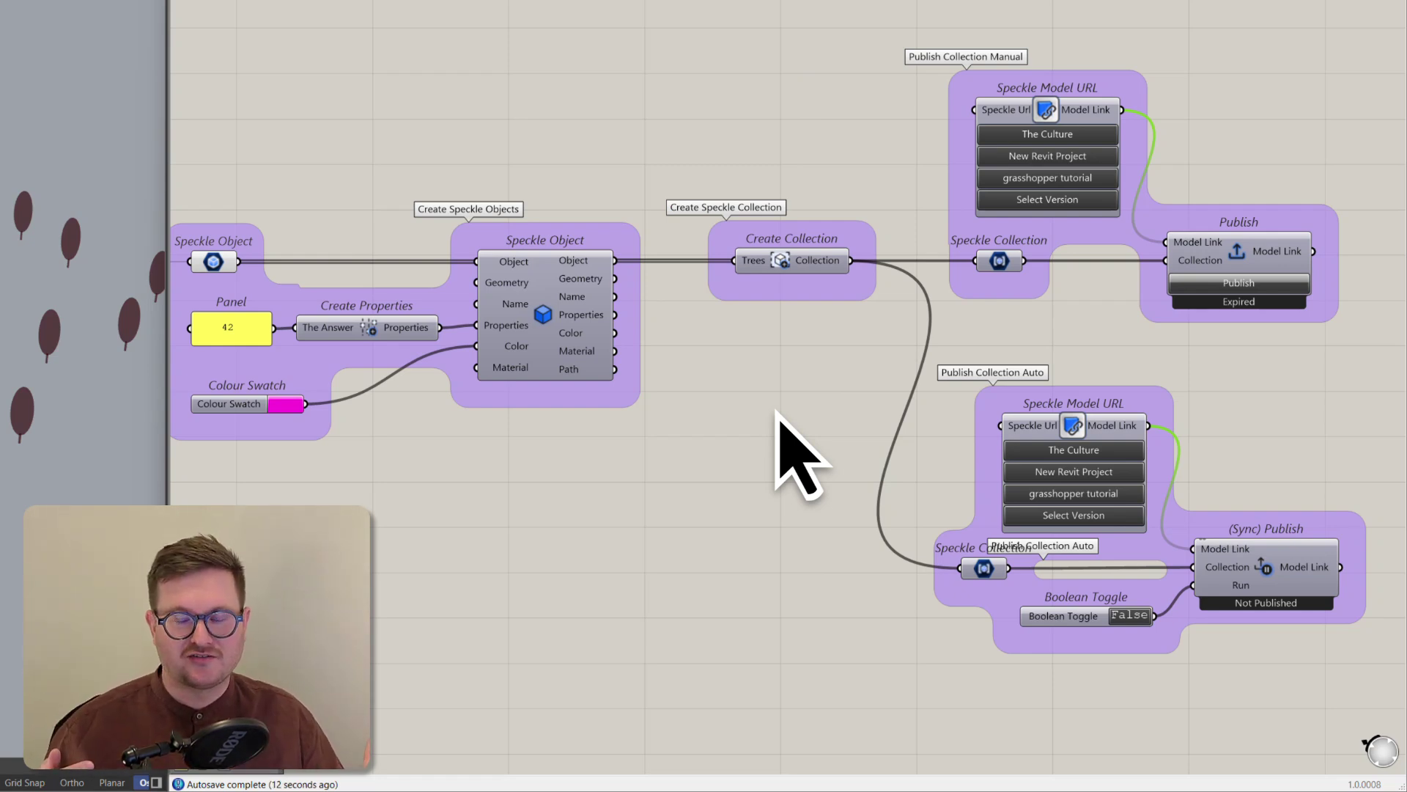
Add a second sub-collection input to Create Collection and remove it again, keeping only Trees
{"action": "scroll", "coordinate": [791, 388], "scroll_direction": "right", "scroll_amount": 2}
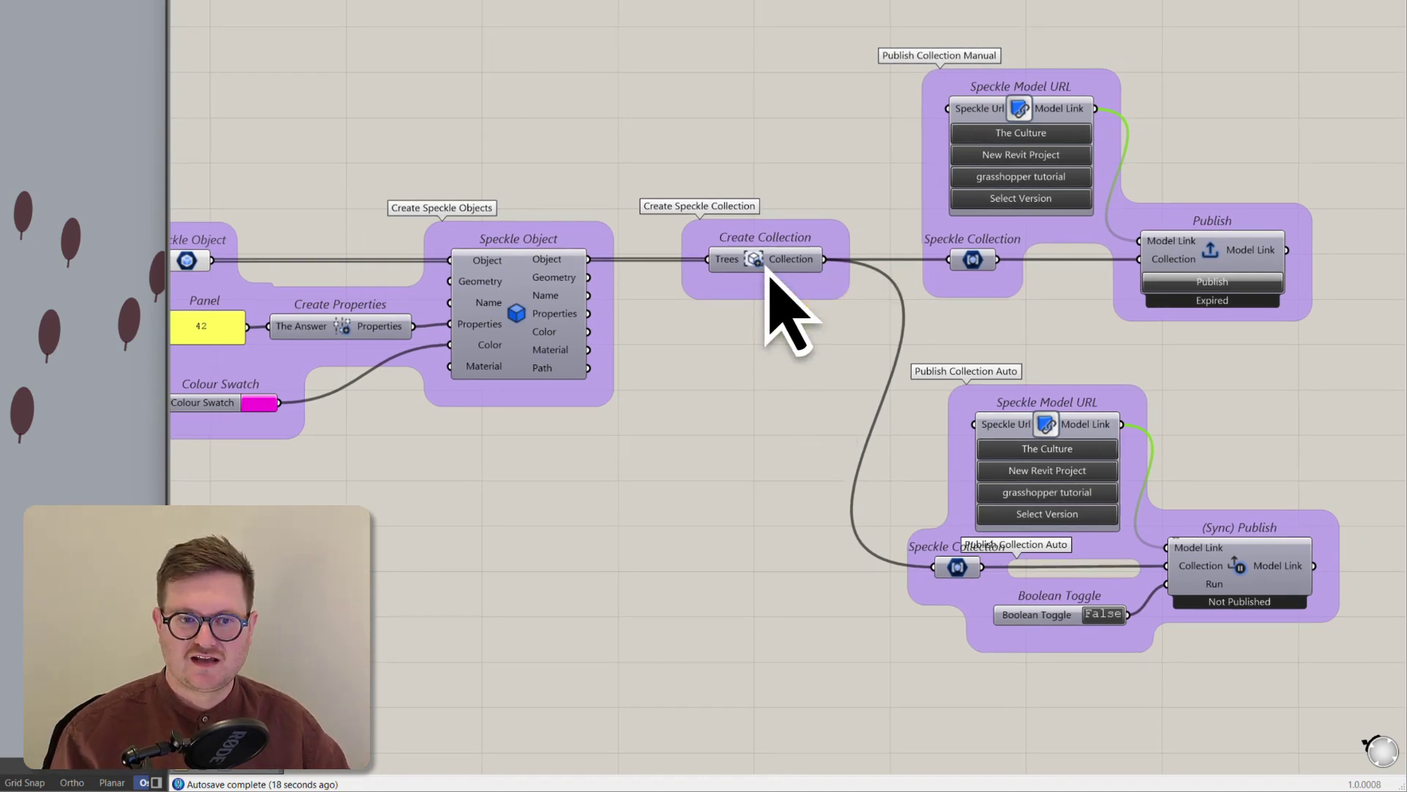
{"action": "scroll", "coordinate": [767, 272], "scroll_direction": "up", "scroll_amount": 3}
{"action": "scroll", "coordinate": [767, 272], "scroll_direction": "up", "scroll_amount": 2}
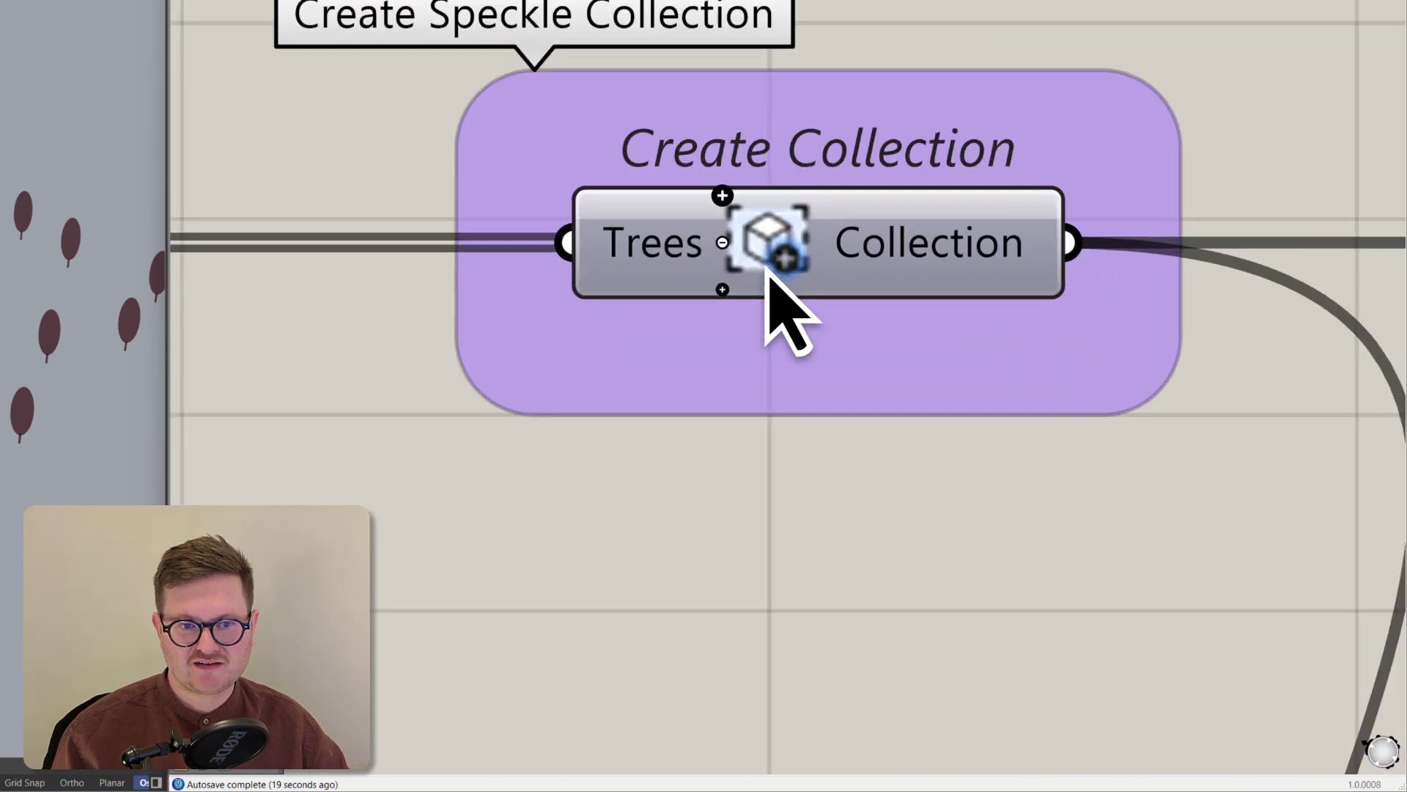
{"action": "left_click", "coordinate": [723, 291]}
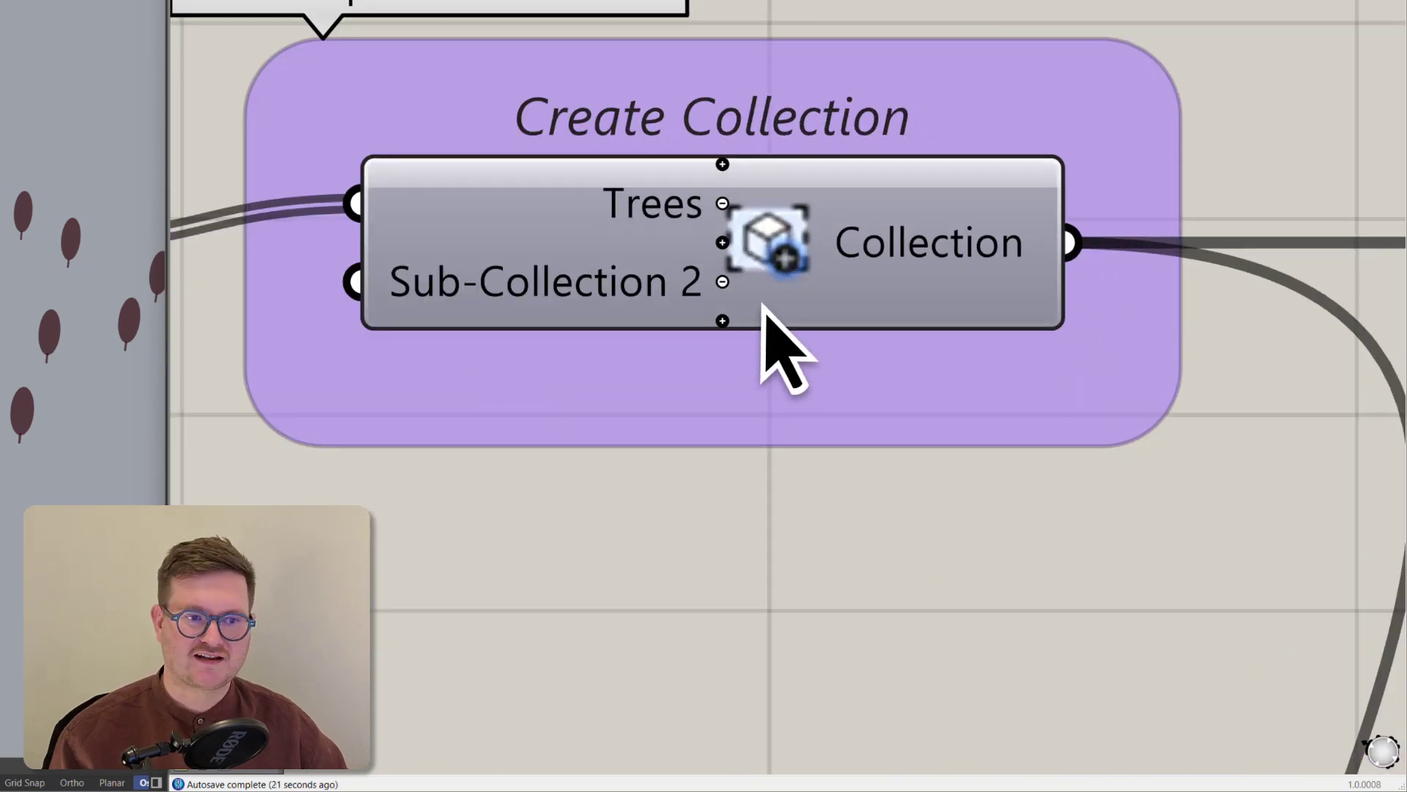
{"action": "left_click", "coordinate": [723, 283]}
Open the name of the Trees input on Create Collection for editing, and leave it as it is
{"action": "right_click", "coordinate": [672, 258]}
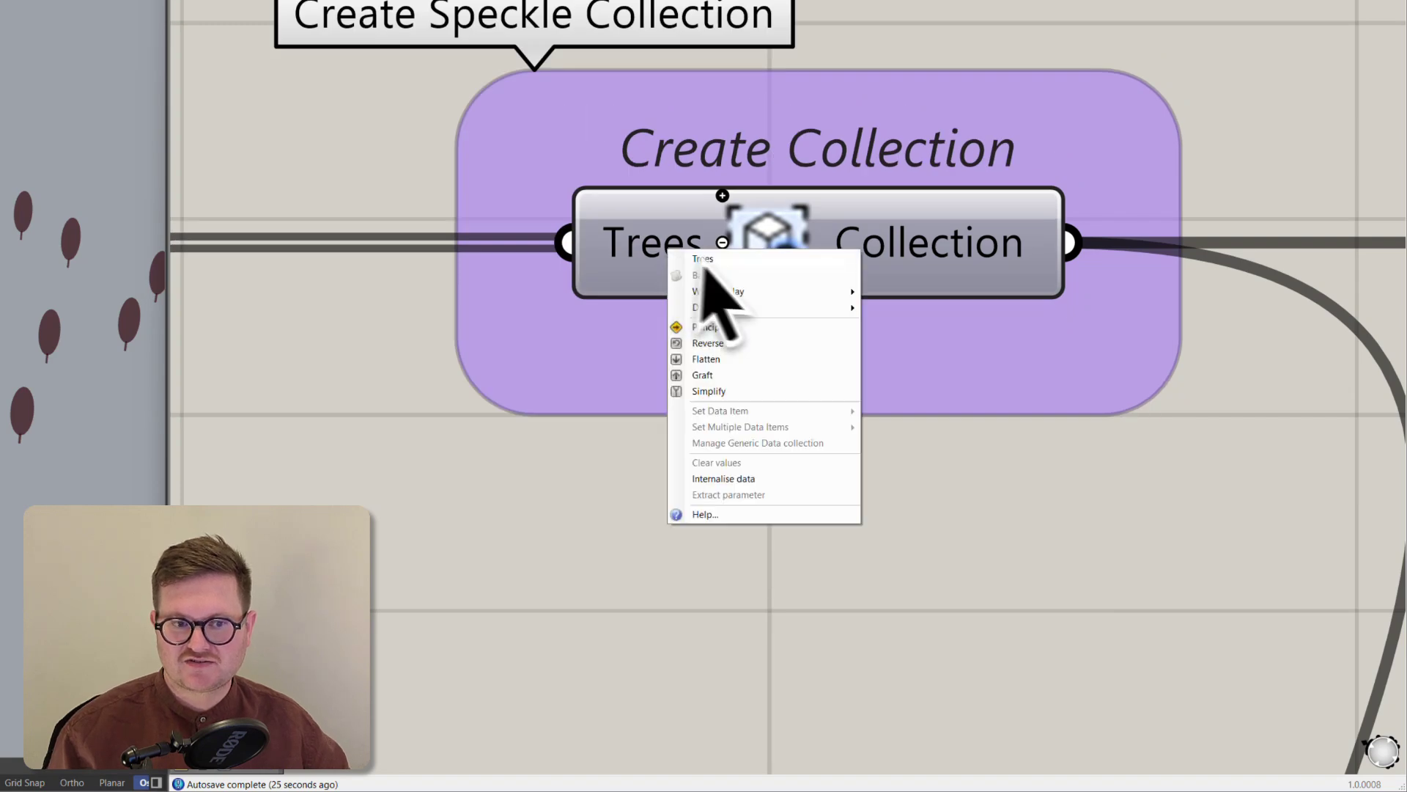
{"action": "left_click", "coordinate": [693, 261]}
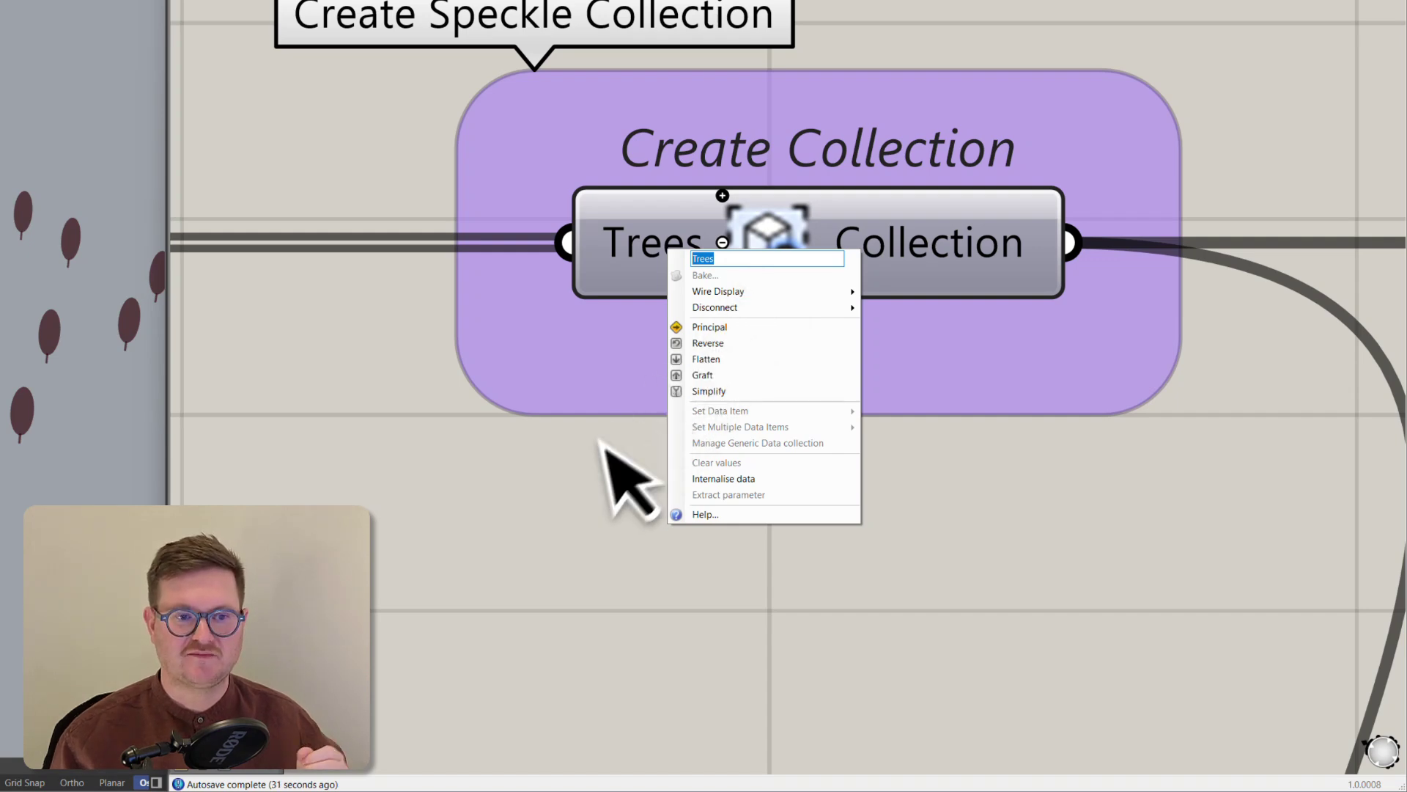
{"action": "scroll", "coordinate": [599, 444], "scroll_direction": "down", "scroll_amount": 5}
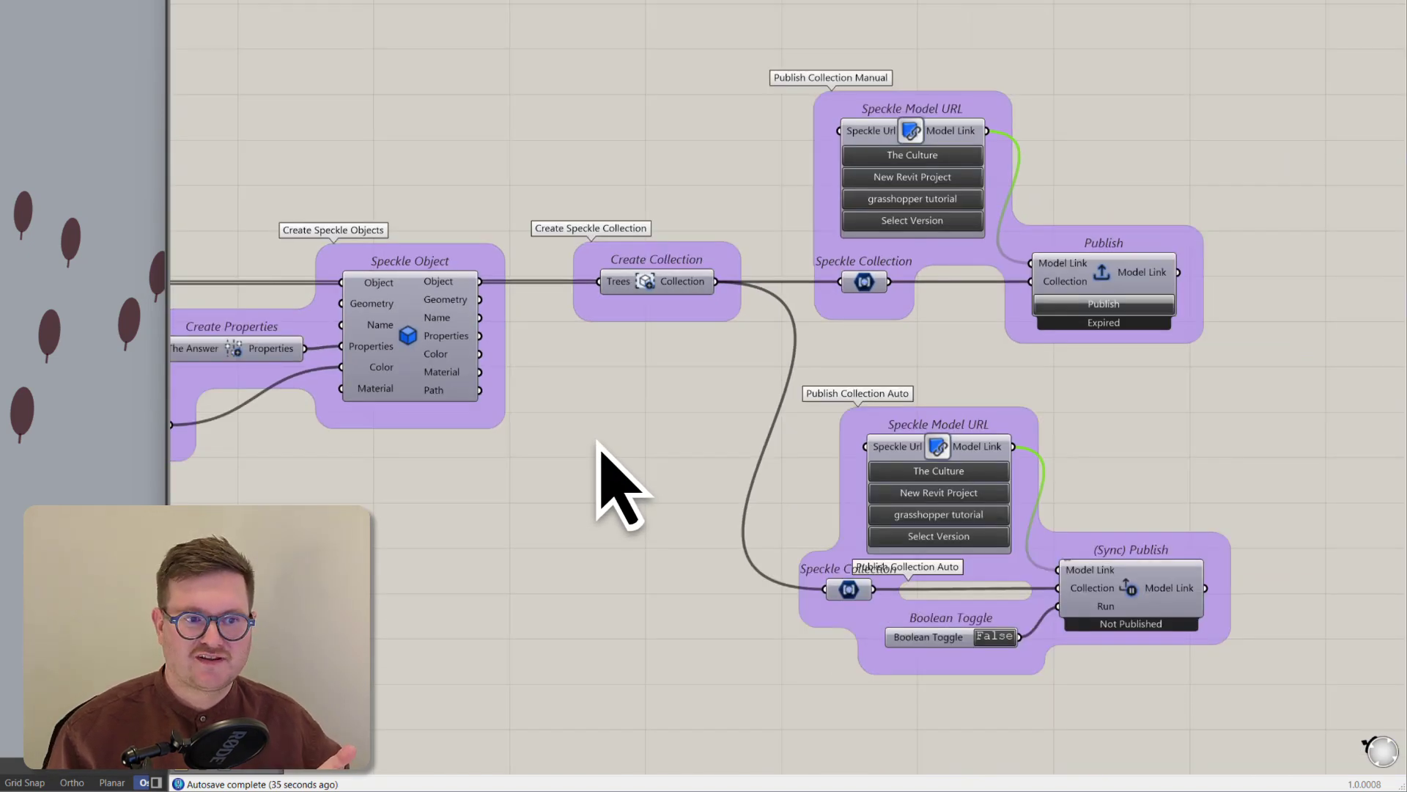
Select the Speckle Model URL component and the Publish component in turn in the Publish Collection Manual group
{"action": "right_click_drag", "start_coordinate": [811, 408], "coordinate": [689, 343]}
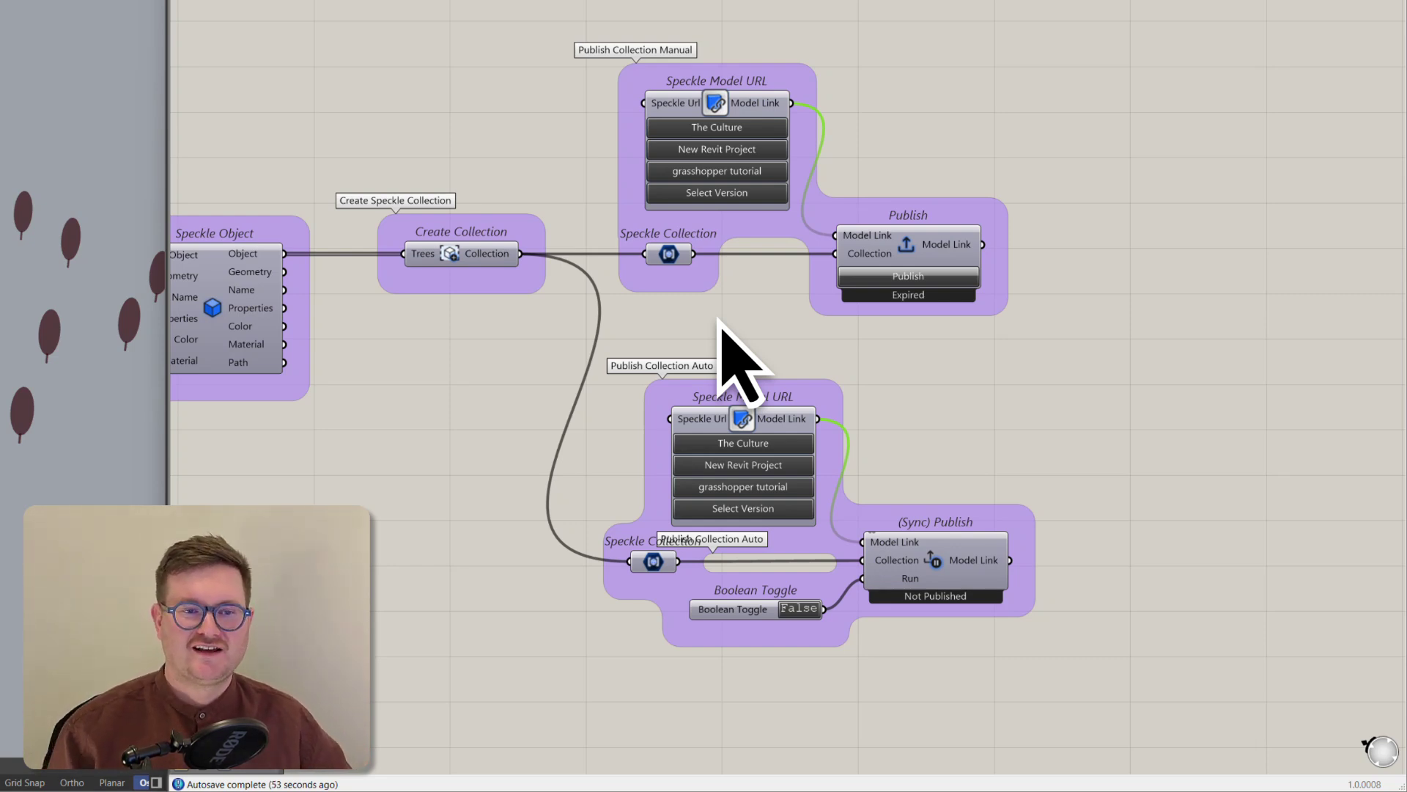
{"action": "left_click", "coordinate": [716, 110]}
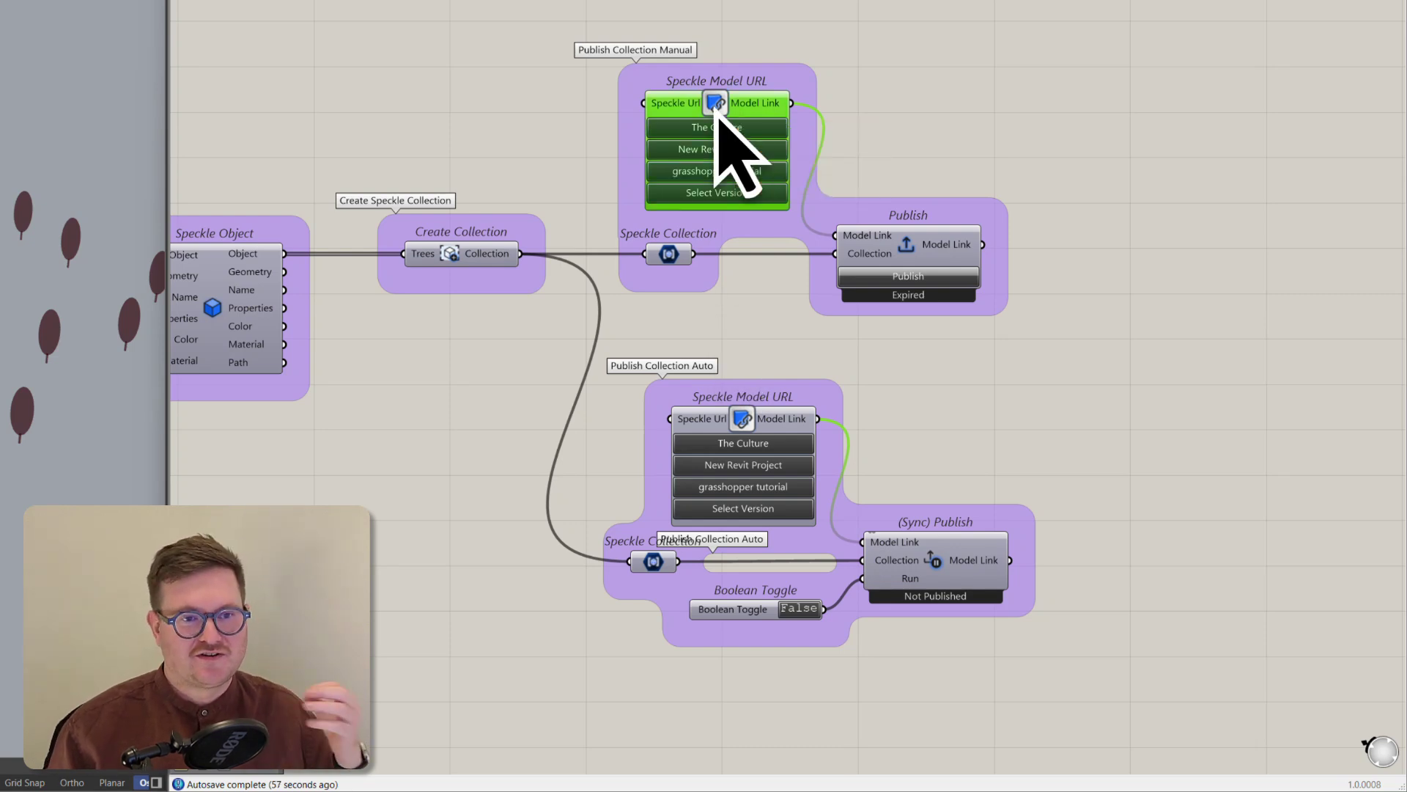
{"action": "left_click", "coordinate": [911, 257]}
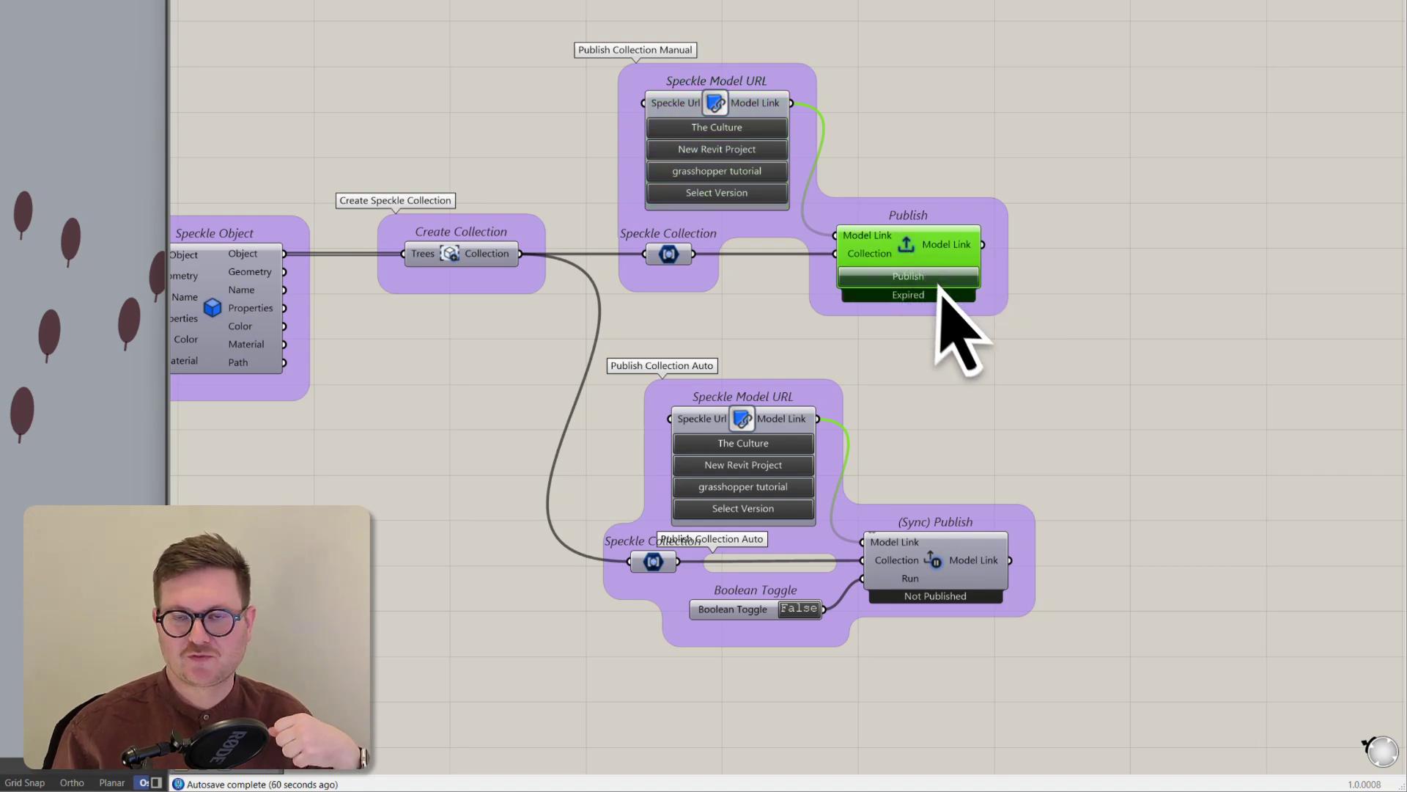